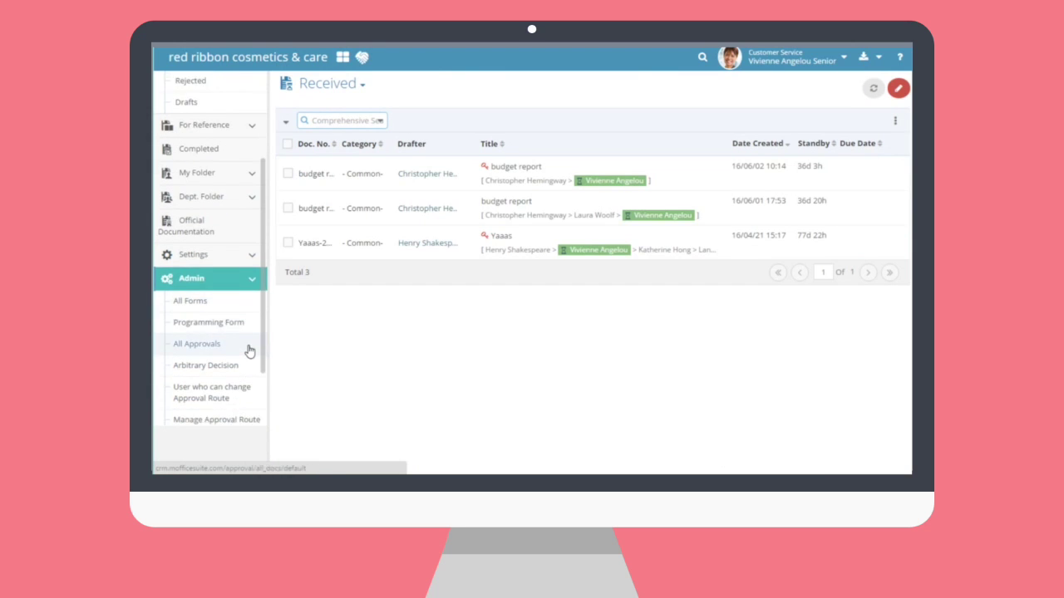
- Open the admin list of all forms, review the Additional Budget Request Form, and return to the list
scroll(250, 346, down, 1)
scroll(249, 344, up, 1)
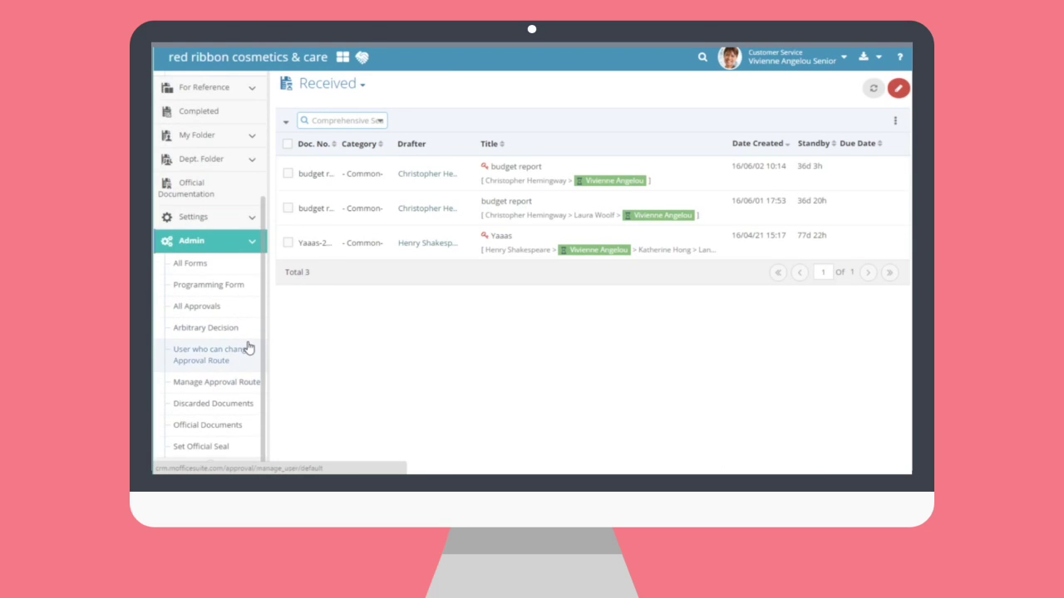
click(247, 266)
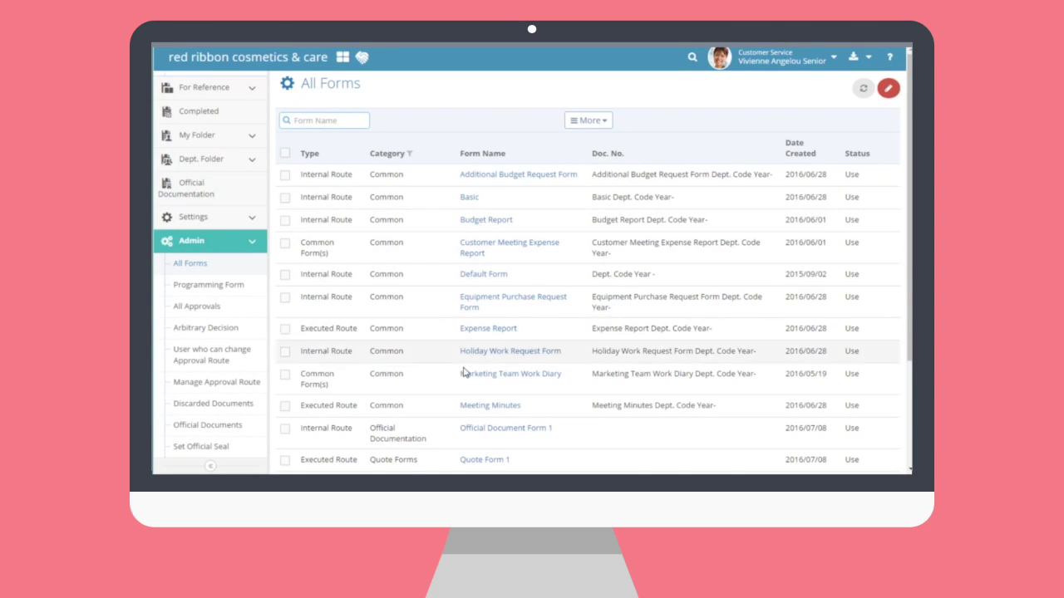
click(503, 176)
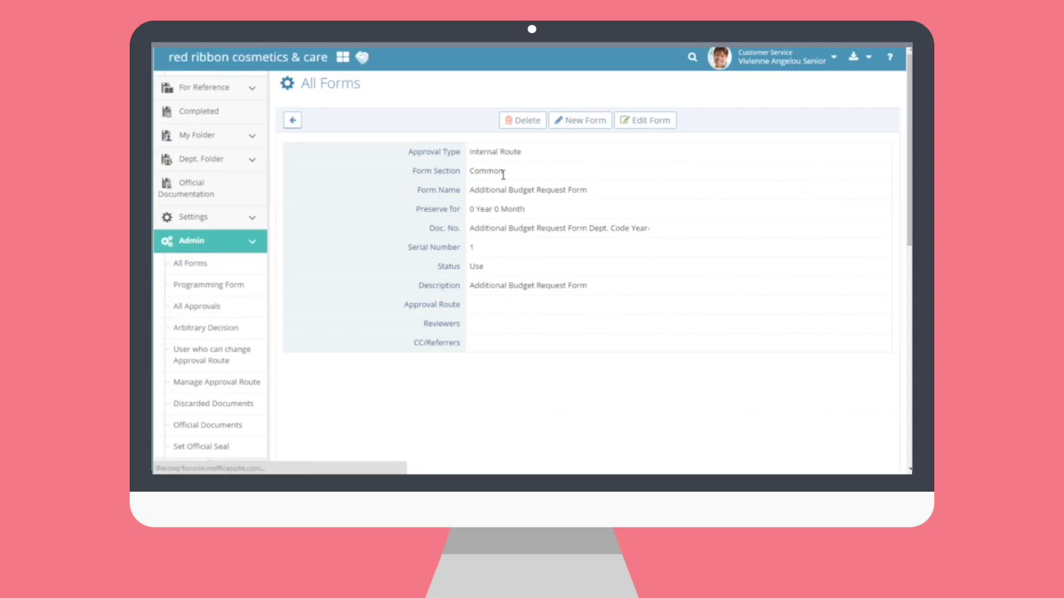
scroll(513, 284, down, 5)
scroll(513, 280, up, 5)
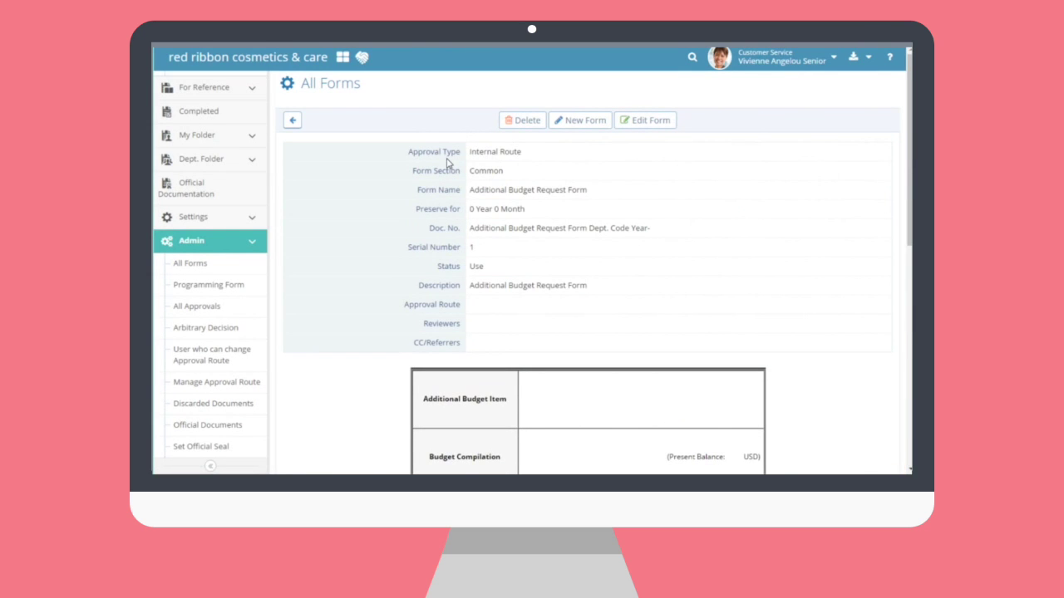
click(294, 122)
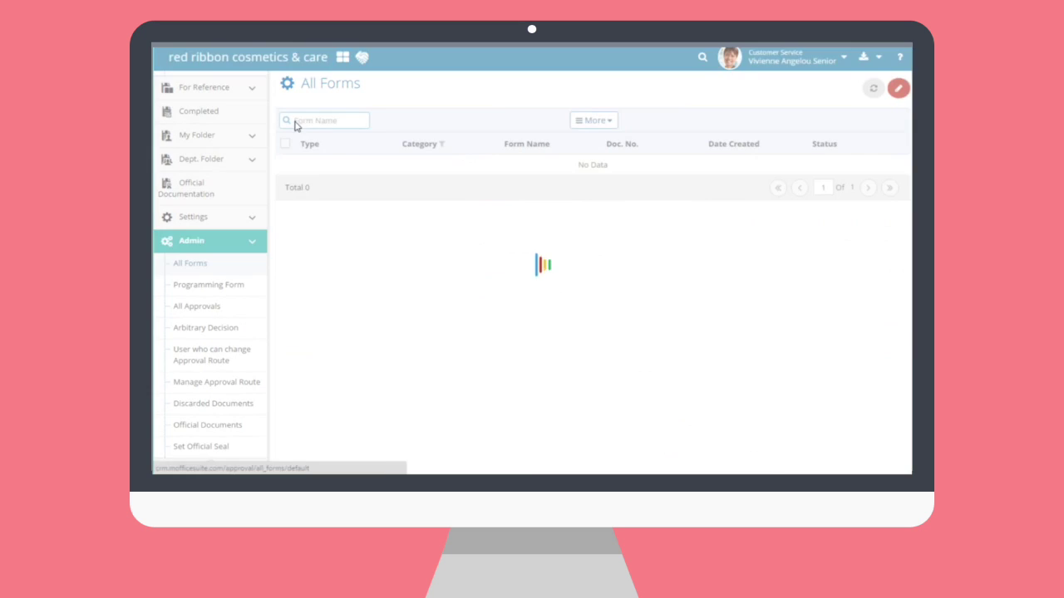
- Examine the form section folders under Approval > Internal Route, select its Common folder, and close the dialog without saving
click(599, 122)
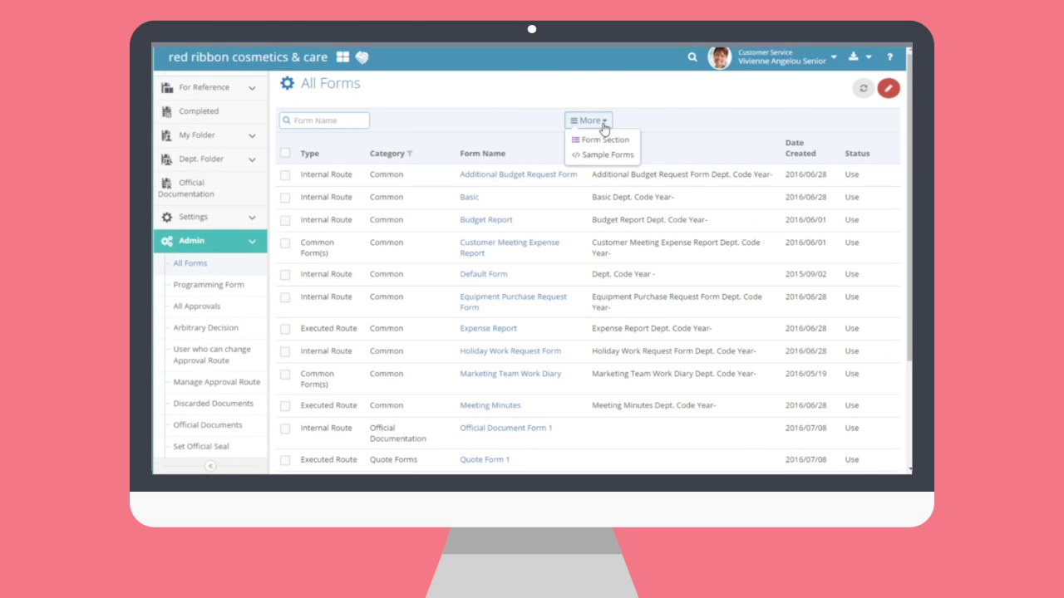
click(612, 146)
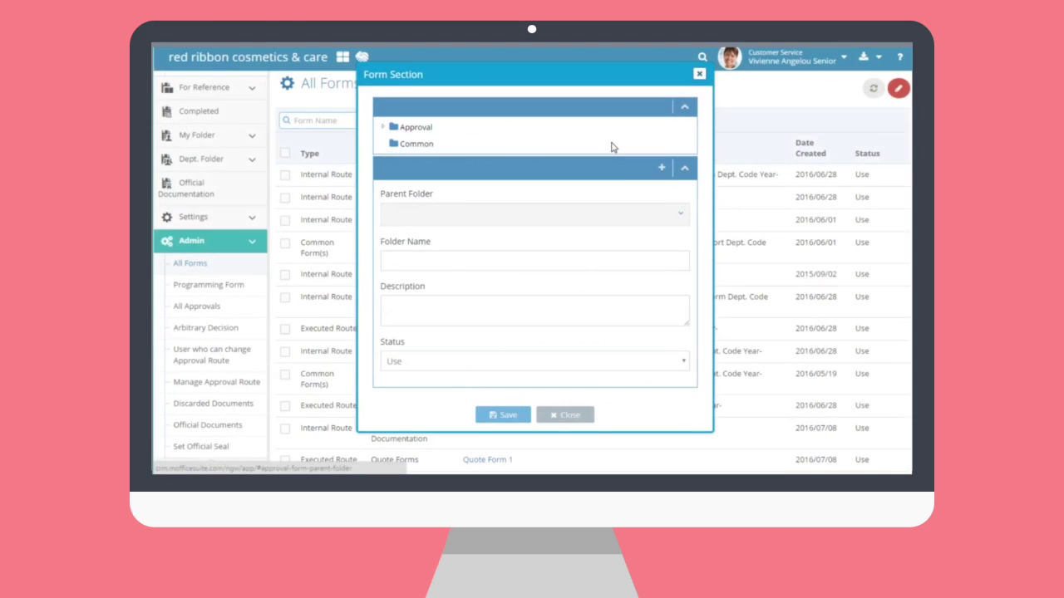
click(383, 128)
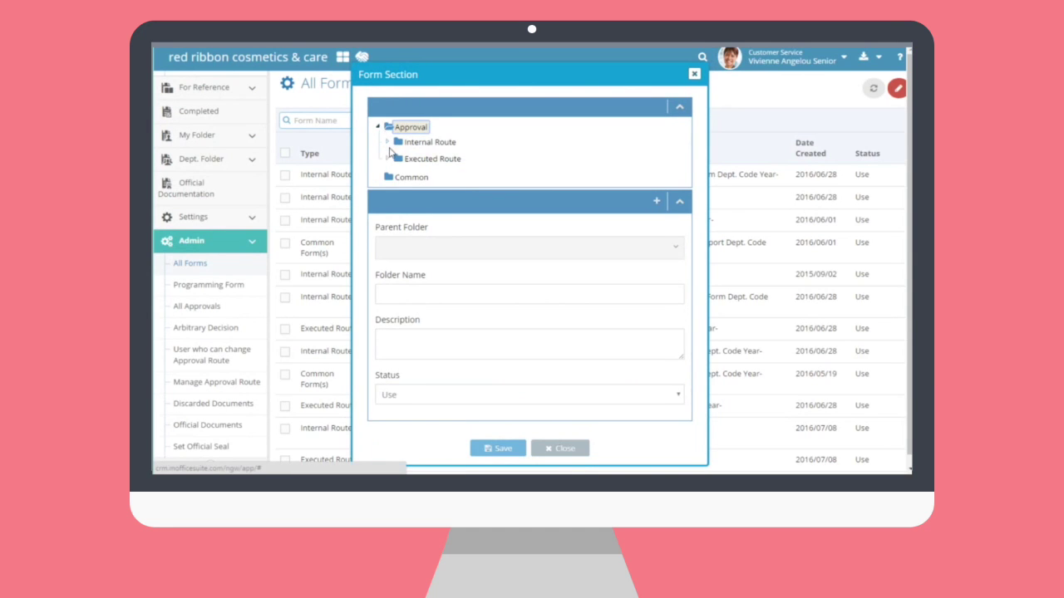
click(388, 141)
scroll(413, 173, down, 3)
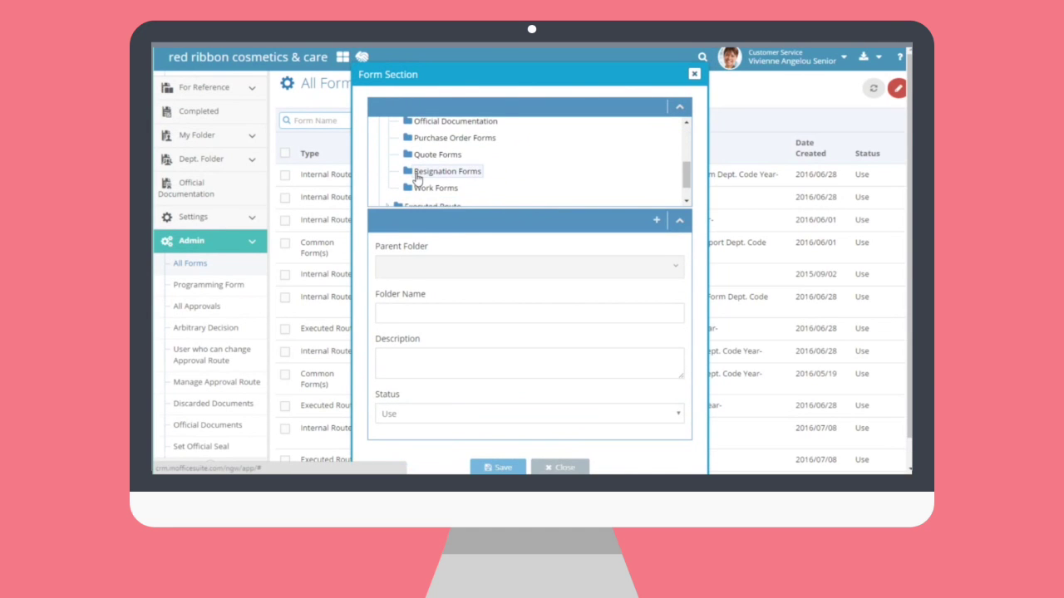
scroll(417, 178, down, 1)
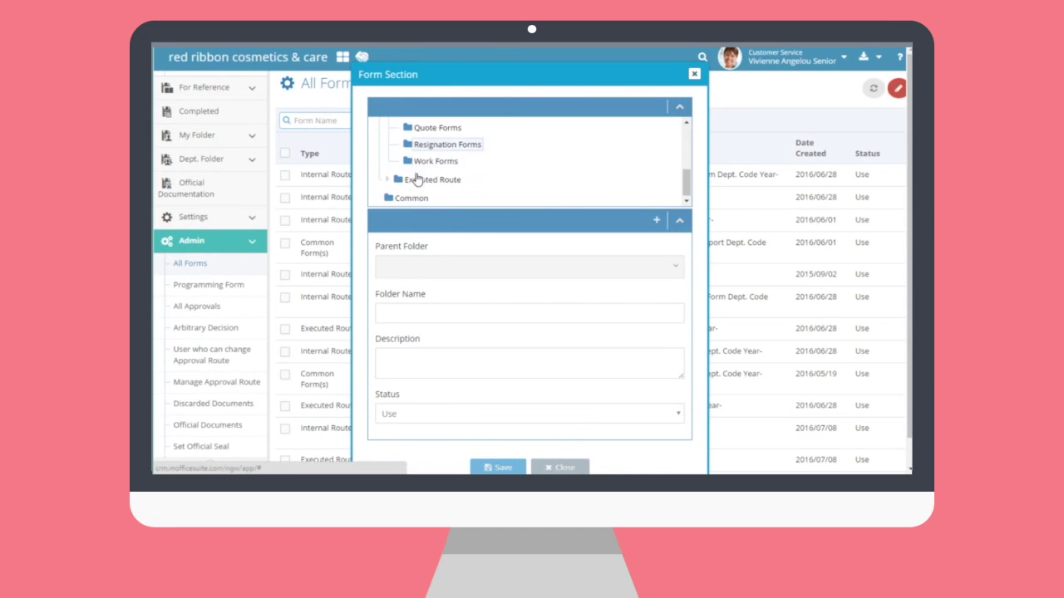
scroll(416, 179, up, 5)
scroll(416, 178, up, 1)
click(429, 158)
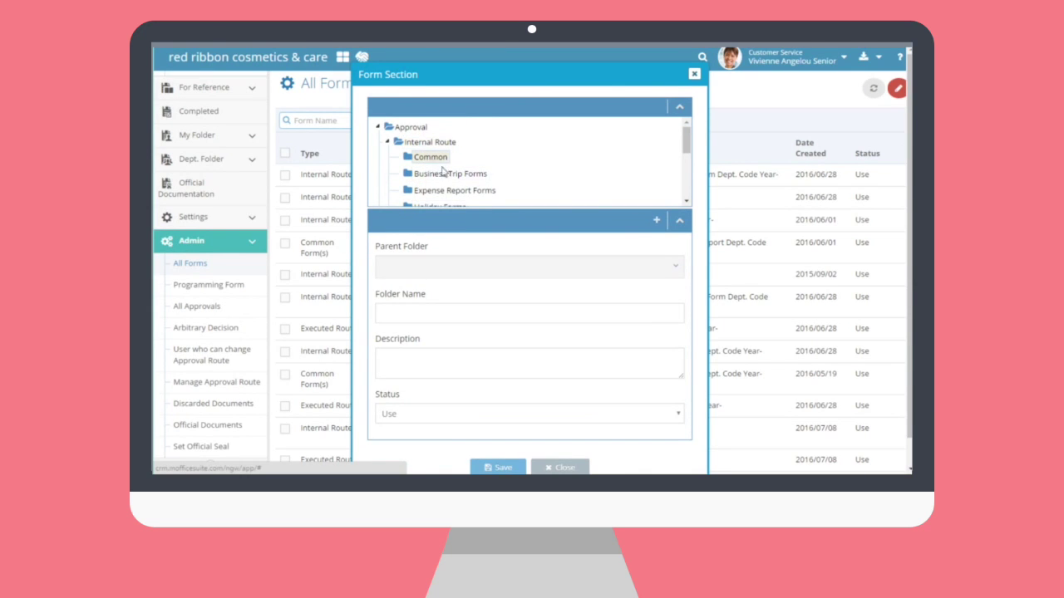
click(656, 221)
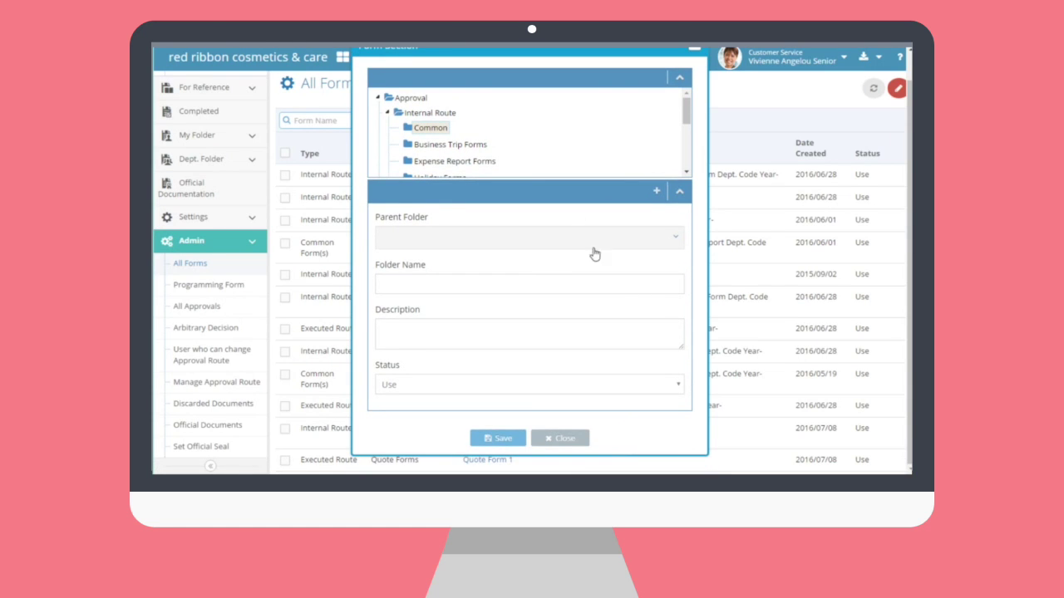
click(578, 440)
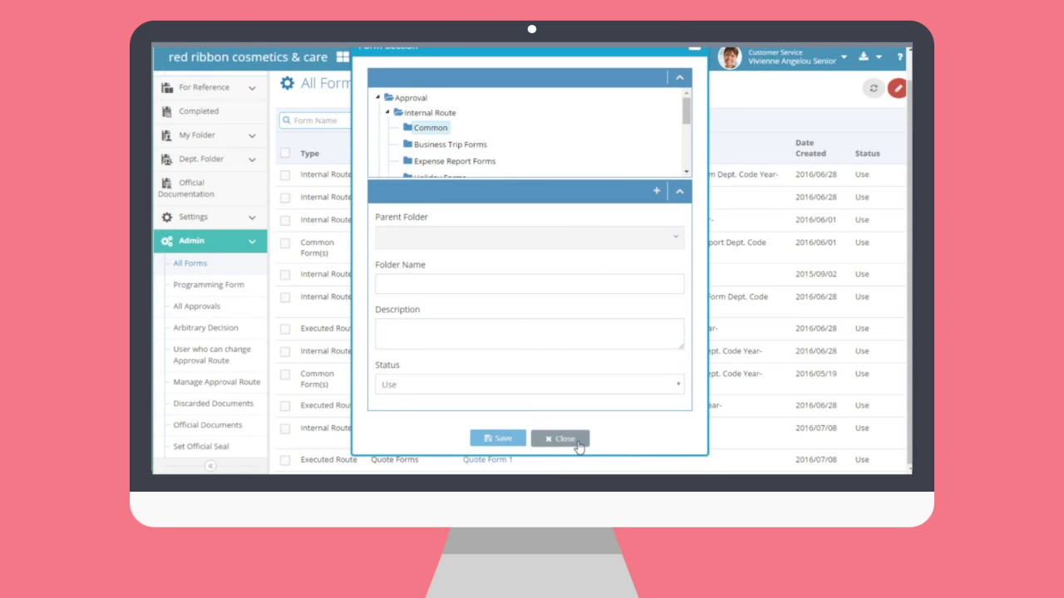
- In the sample forms, select Official Document Form 2 and Official Document Form 3 under Internal Route > Official Document Forms
click(594, 125)
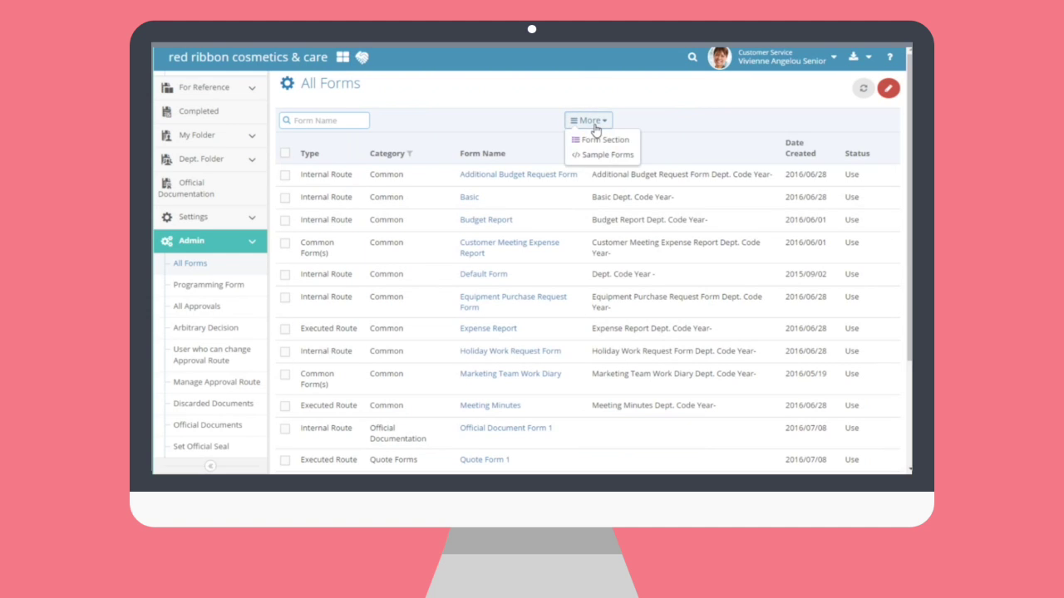
click(596, 155)
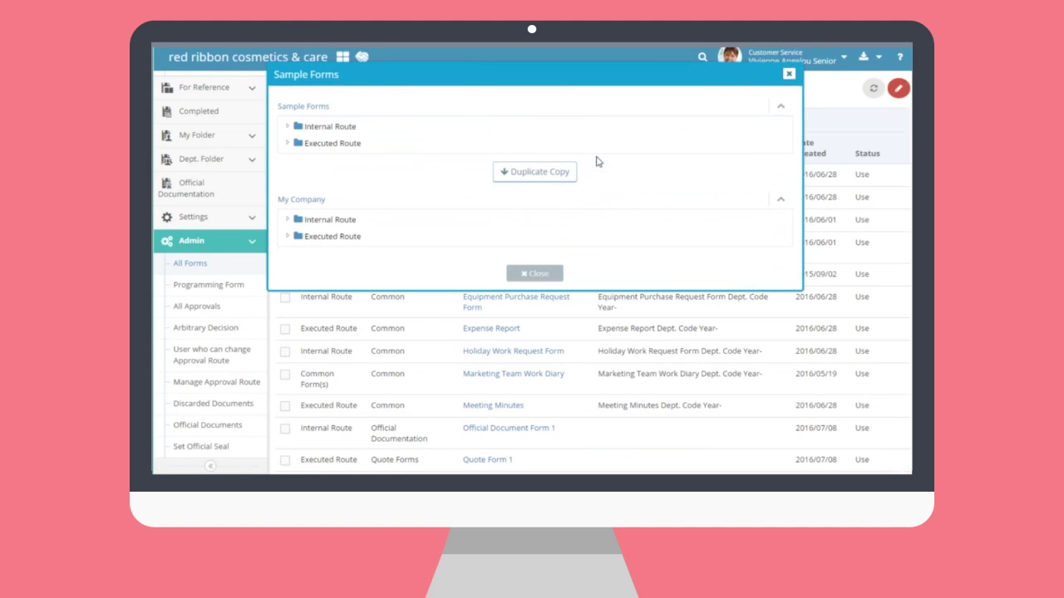
click(287, 128)
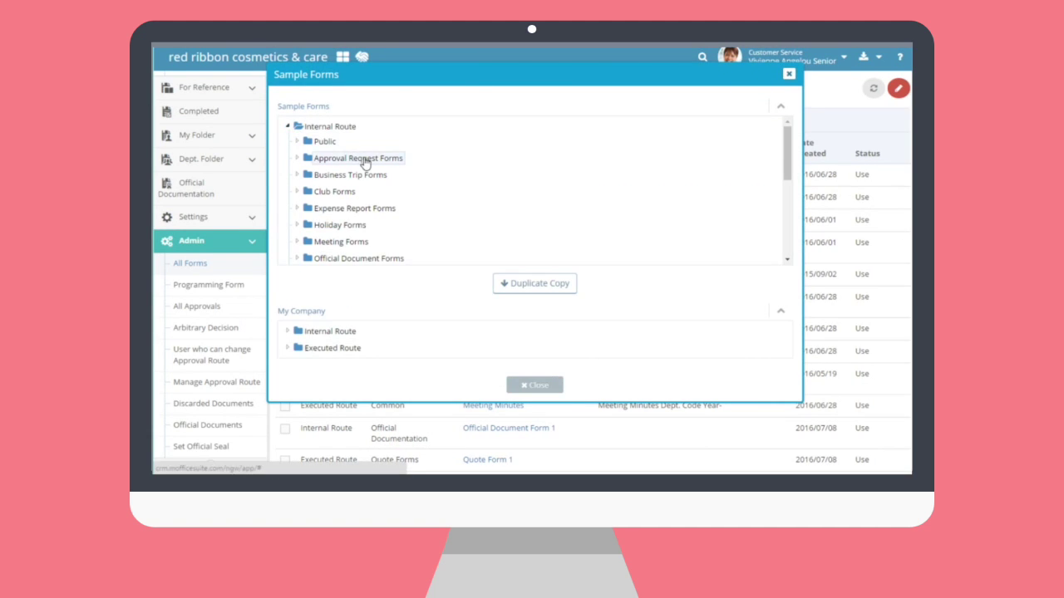
scroll(332, 200, down, 1)
click(316, 197)
scroll(404, 174, down, 2)
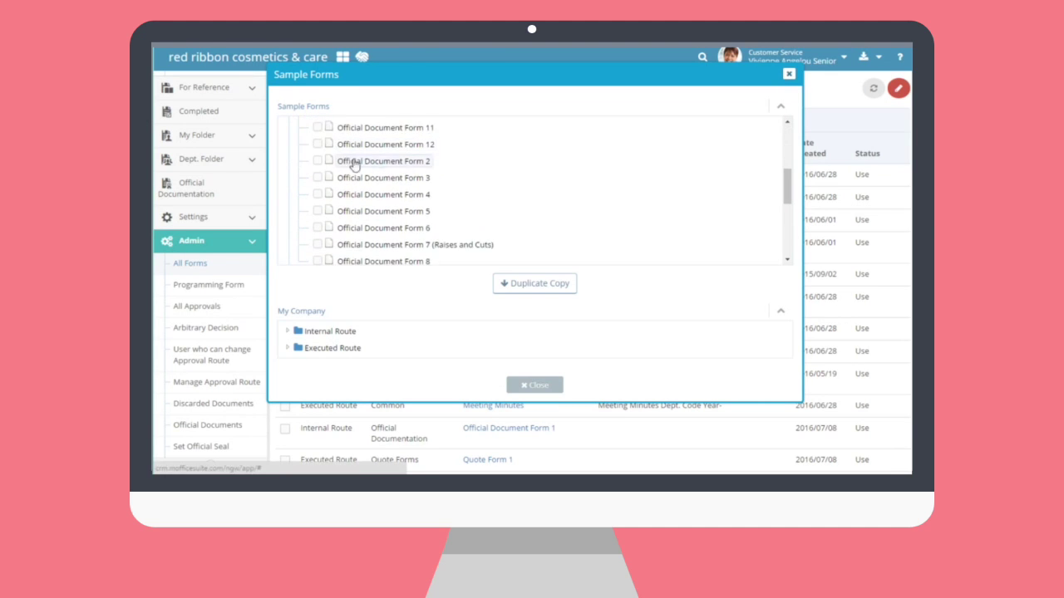
scroll(404, 174, up, 1)
click(316, 221)
click(316, 238)
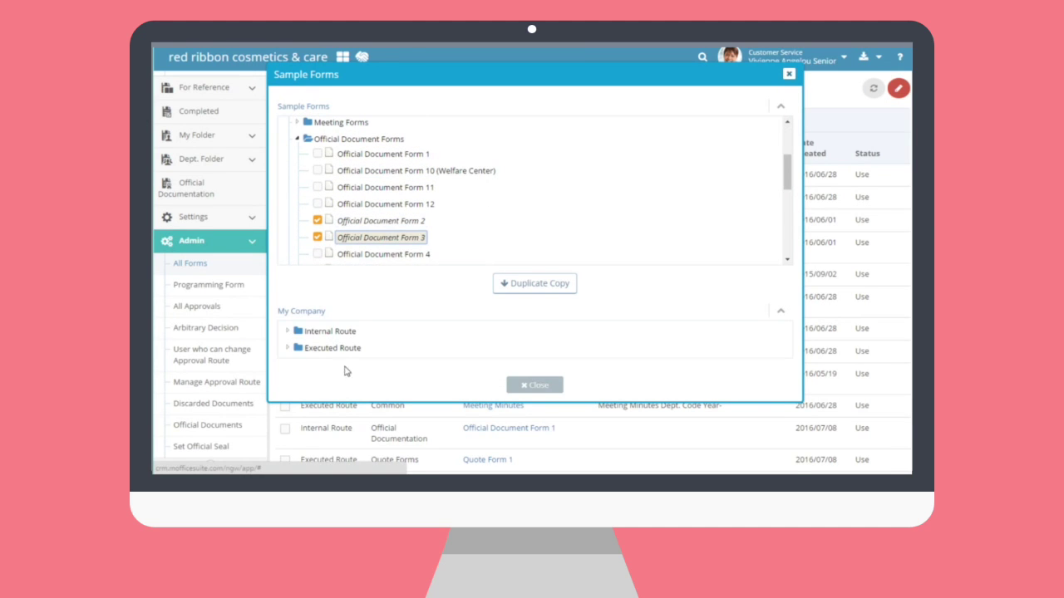
- Duplicate the selected sample forms into My Company's Internal Route > Official Documentation folder and close the sample forms
click(288, 331)
scroll(364, 381, down, 2)
click(364, 381)
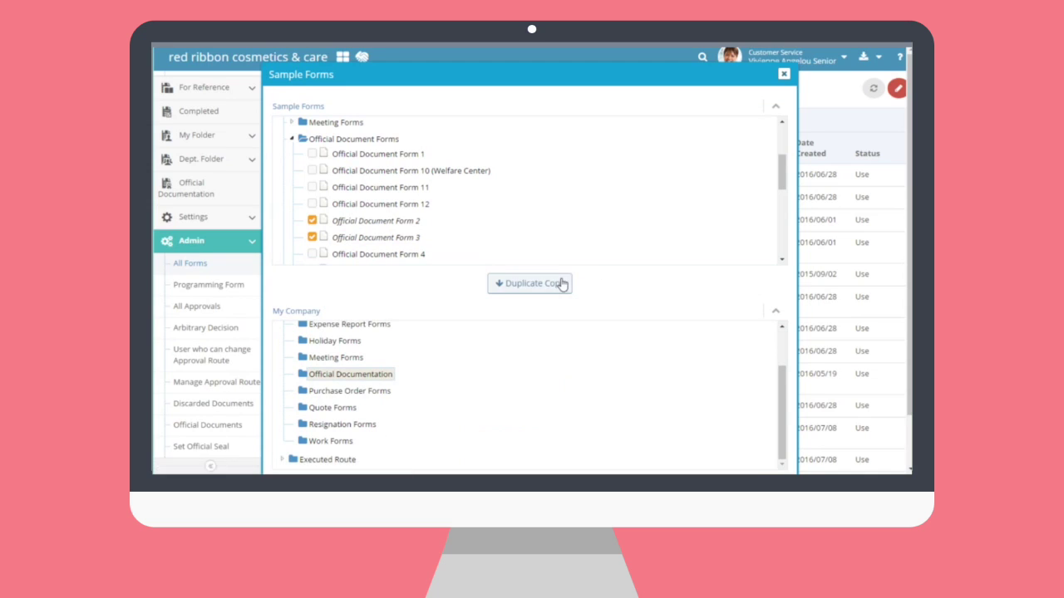
click(564, 281)
click(590, 134)
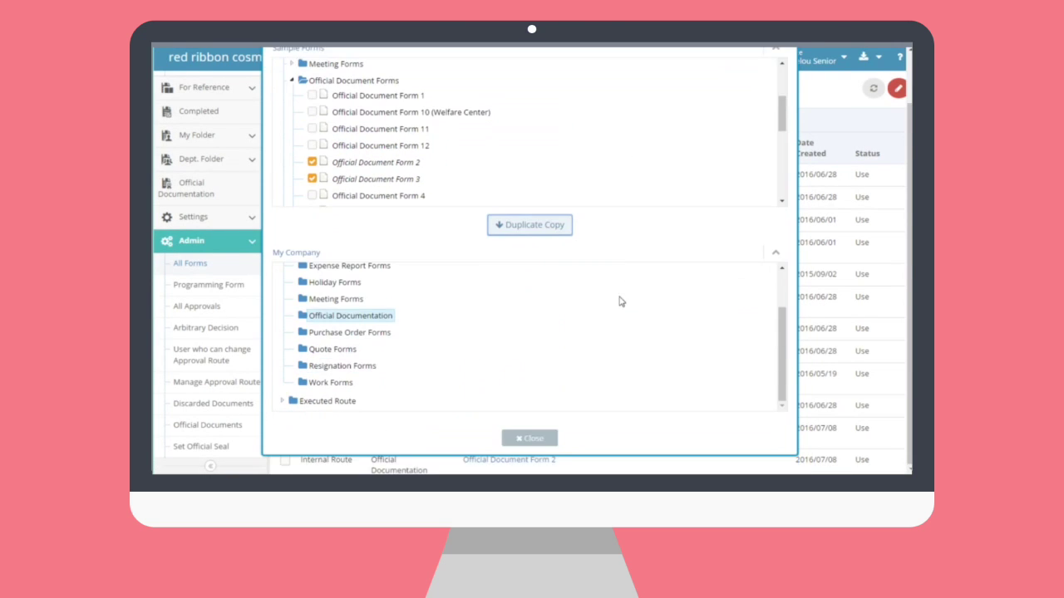
click(532, 439)
- Open Official Document Form 2 from the forms list, review its details and layout, and return to the list
scroll(512, 339, down, 3)
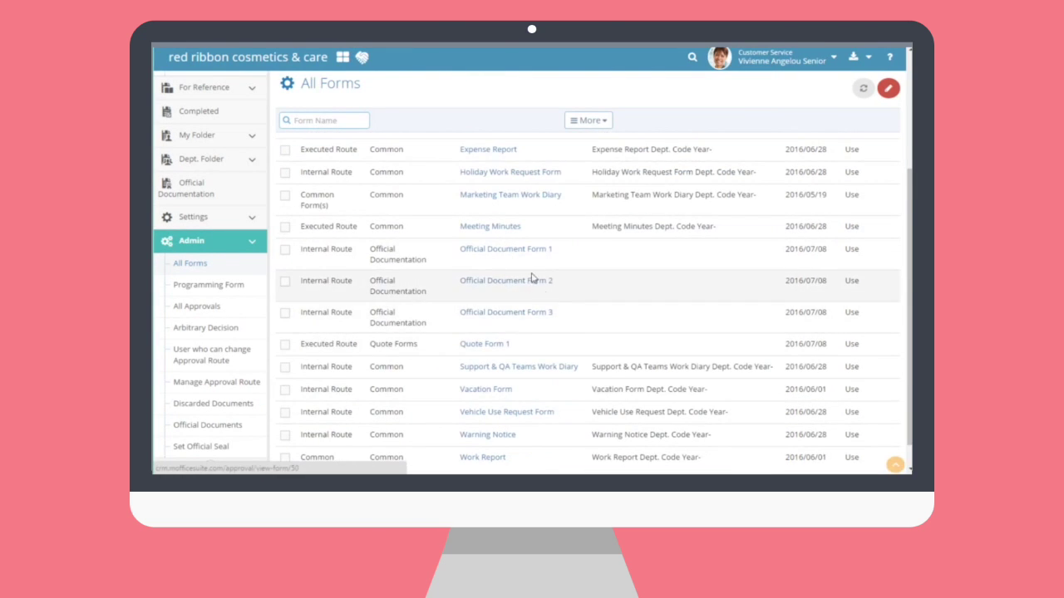
click(533, 288)
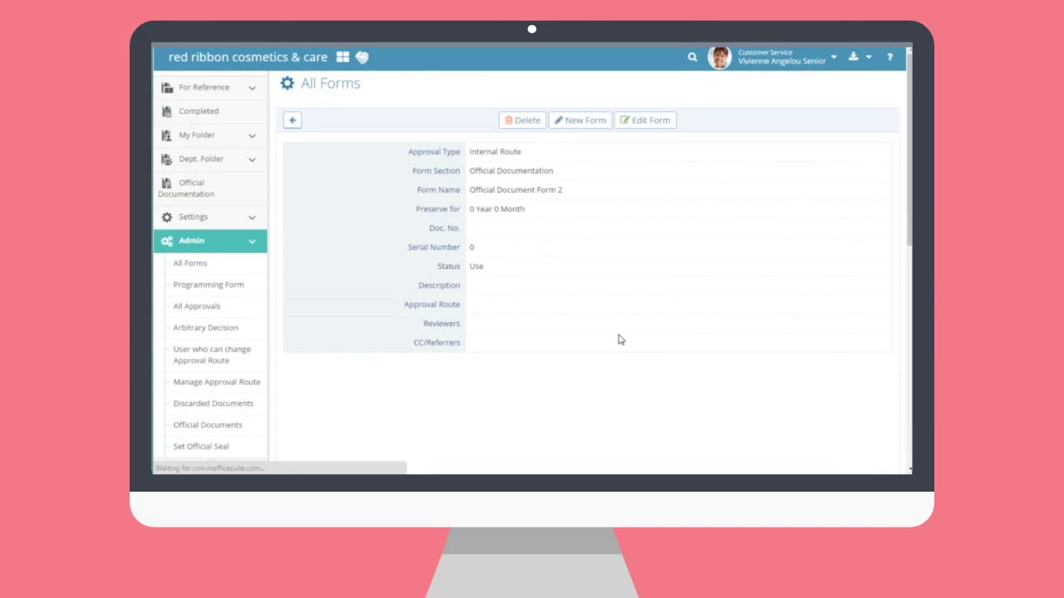
scroll(617, 337, down, 3)
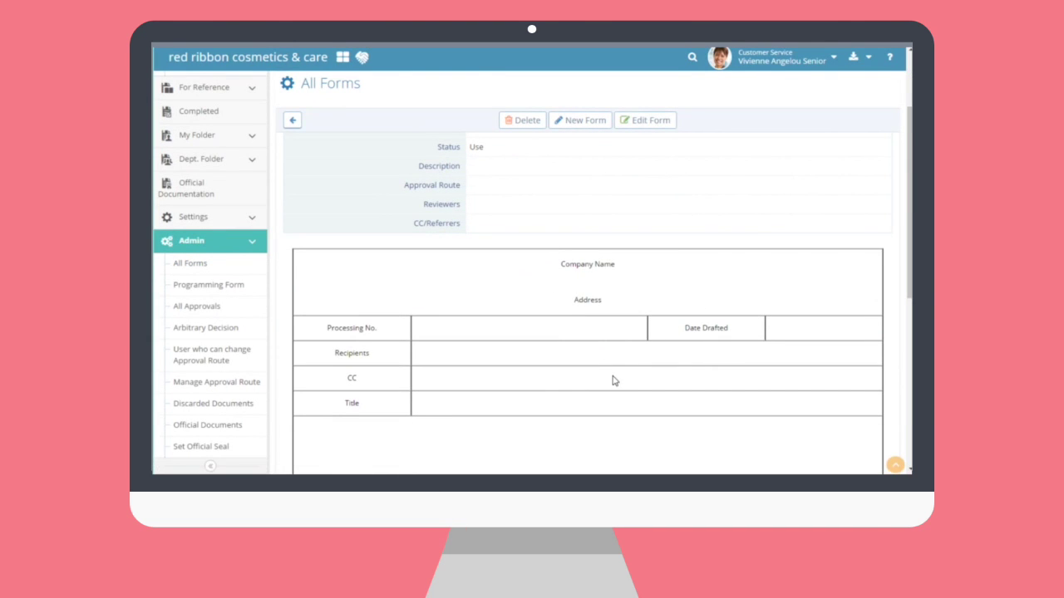
scroll(614, 380, down, 2)
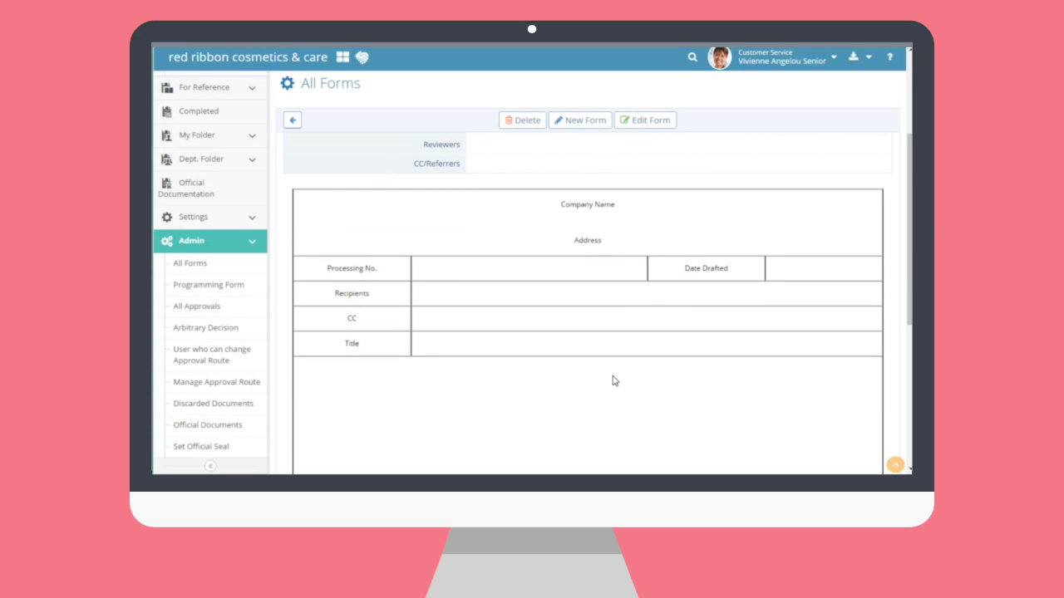
scroll(611, 378, up, 3)
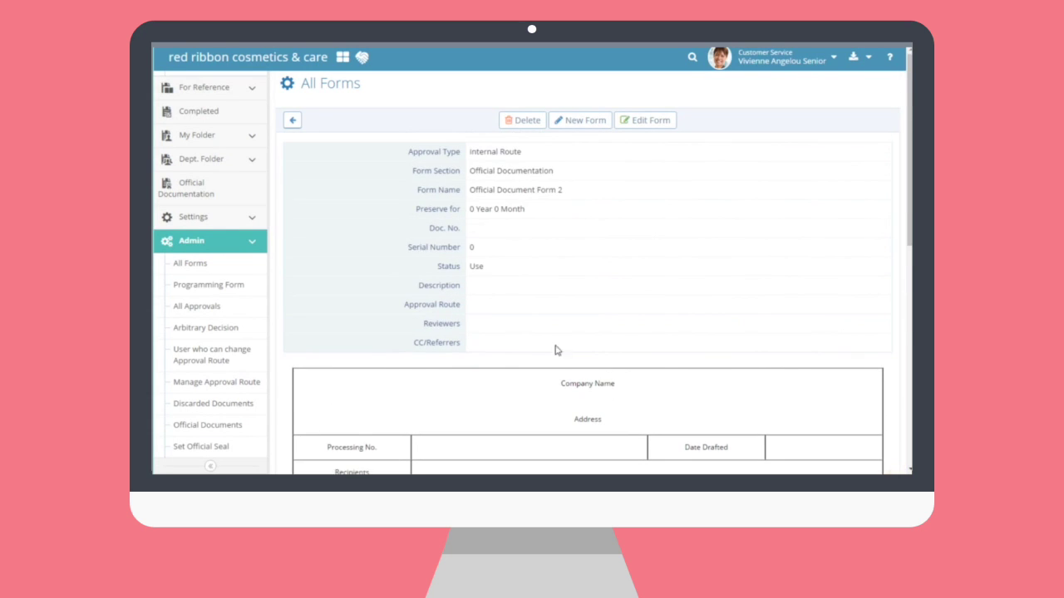
click(294, 121)
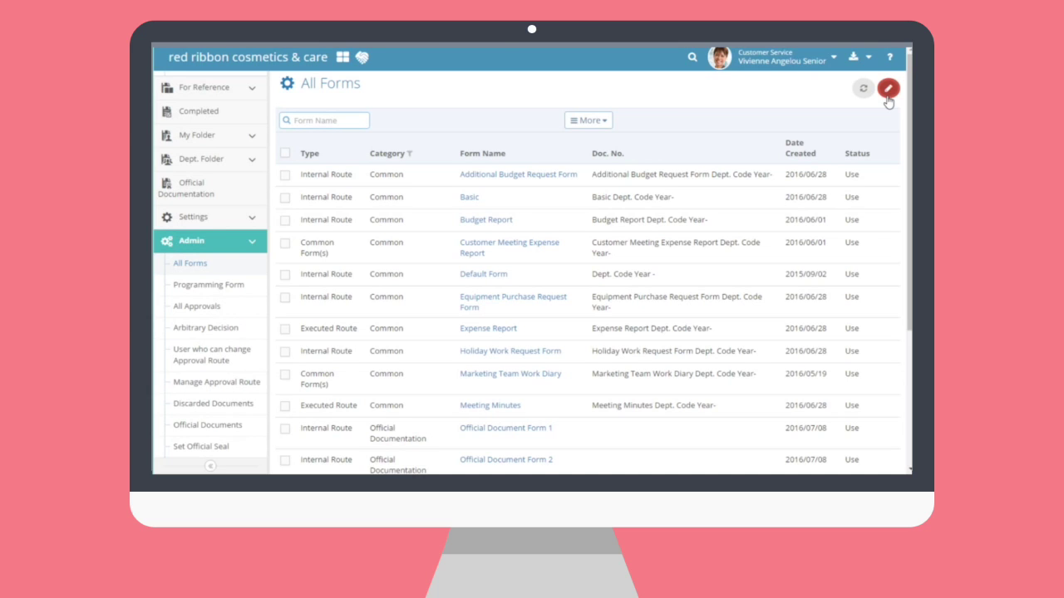
- Start a new form and set its form section to Business Trip Forms under Approval > Internal Route
click(887, 96)
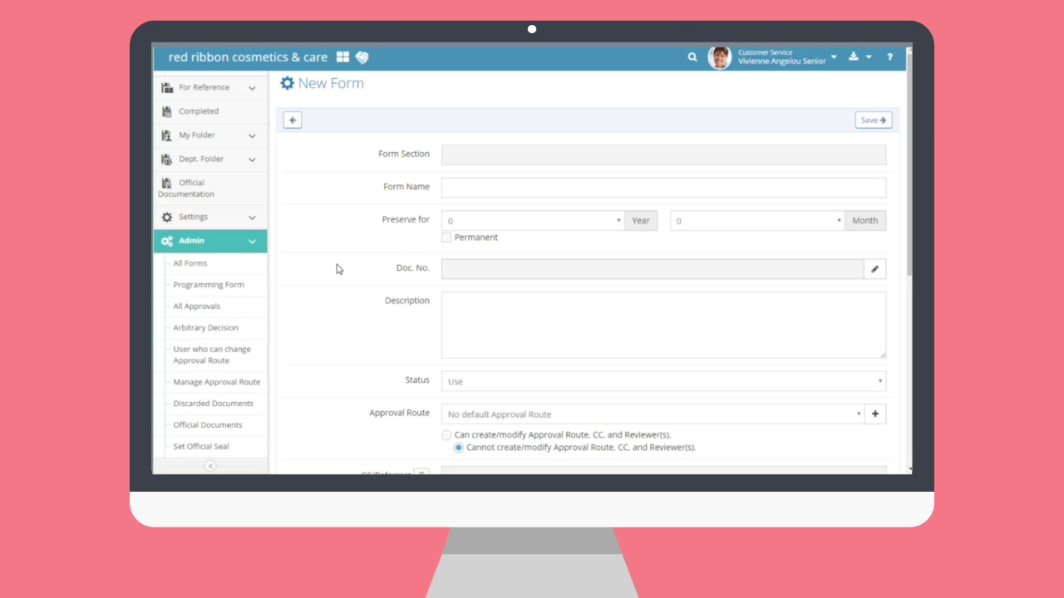
click(704, 151)
click(379, 100)
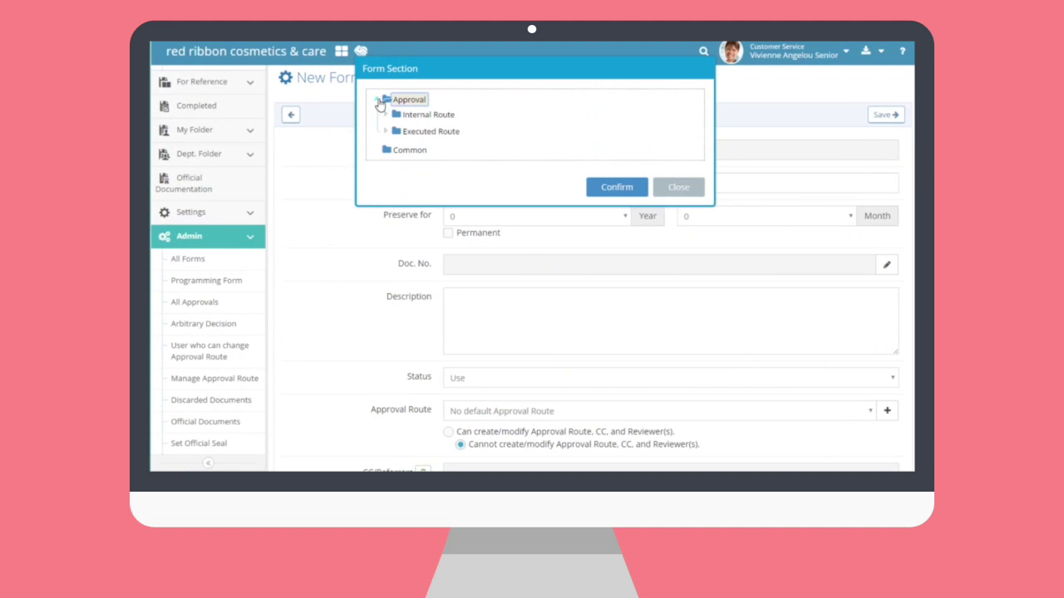
click(387, 115)
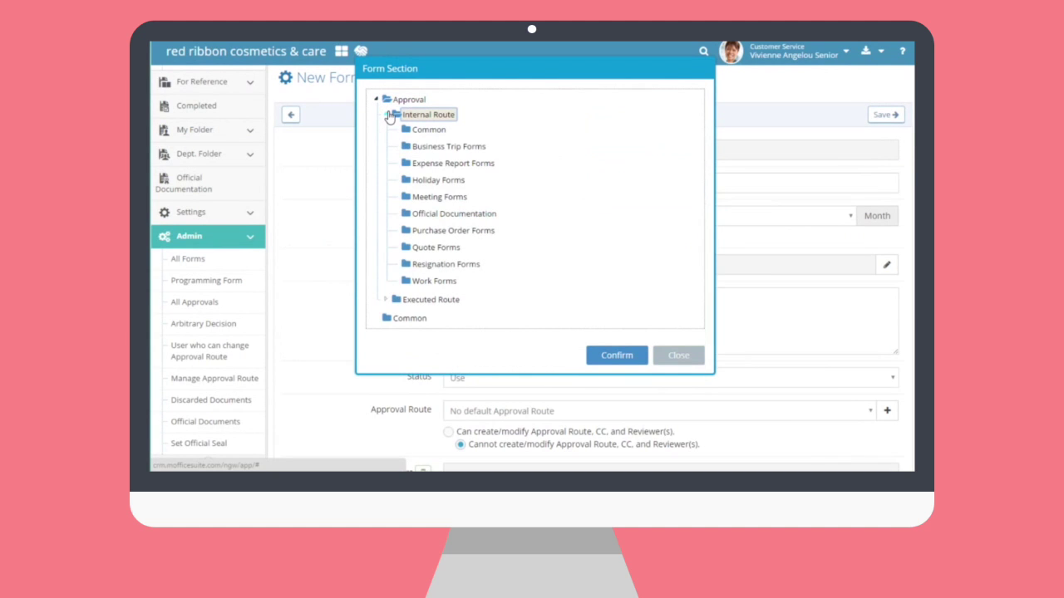
click(432, 147)
click(619, 356)
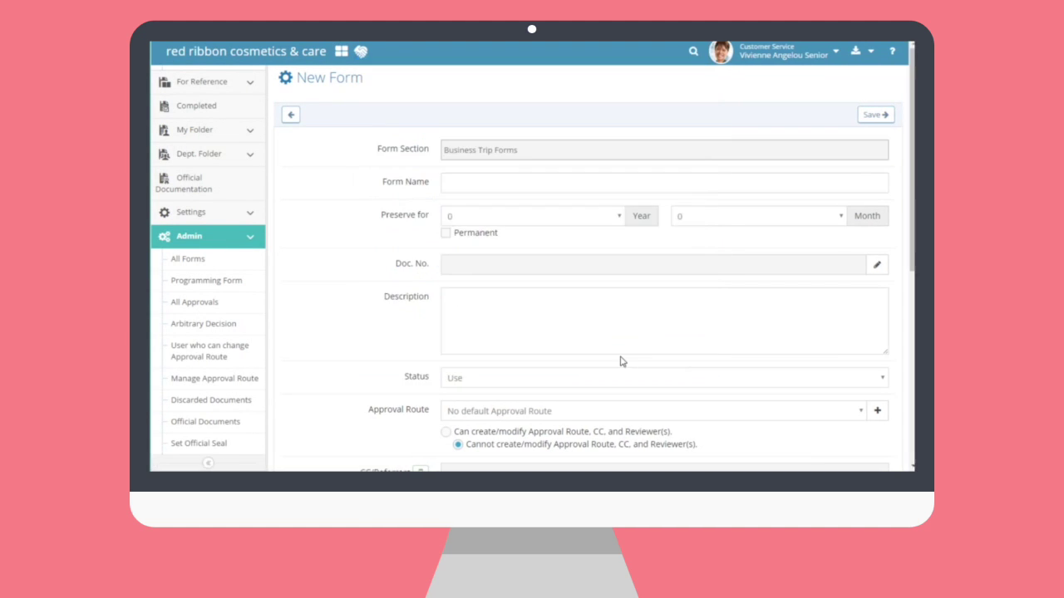
- Name the form "Training Workshop Request" and enter the description "Use this form to request training workshops."
click(563, 184)
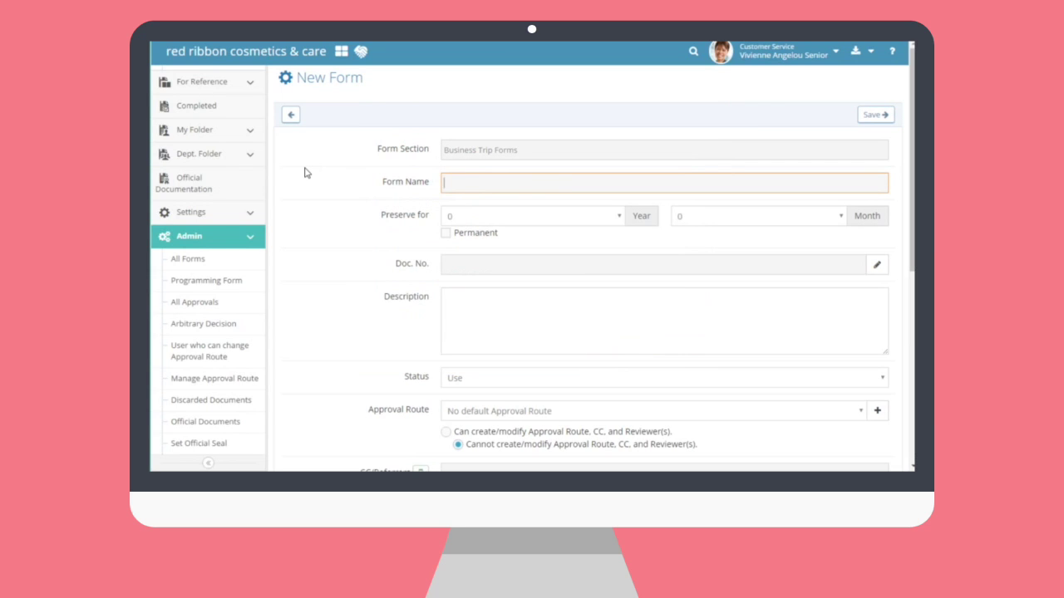
text(Training Workshop Request)
click(466, 299)
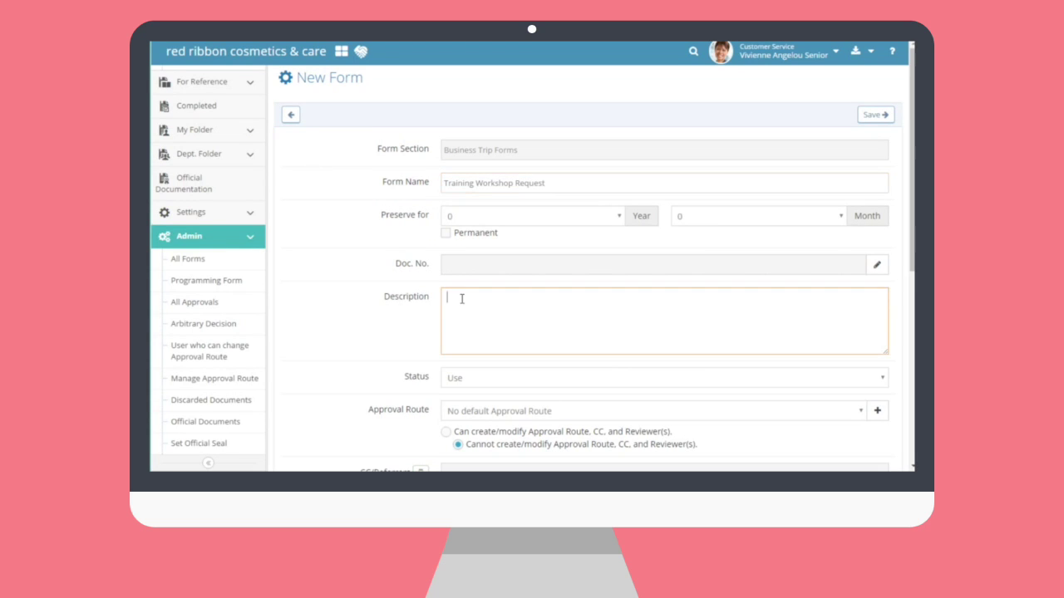
text(Use this form to request training worksho)
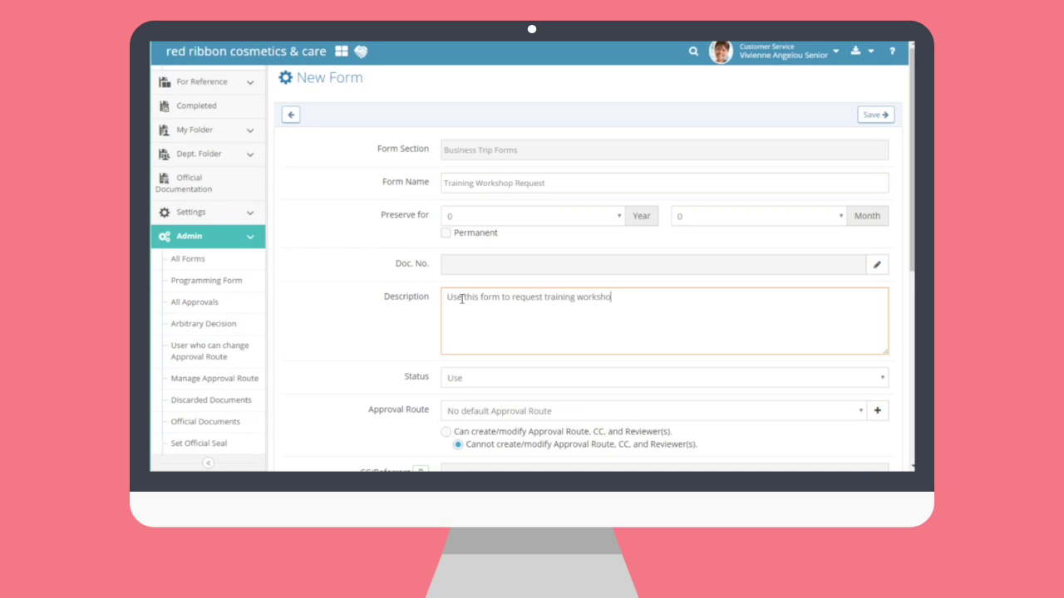
text(ps.)
click(360, 264)
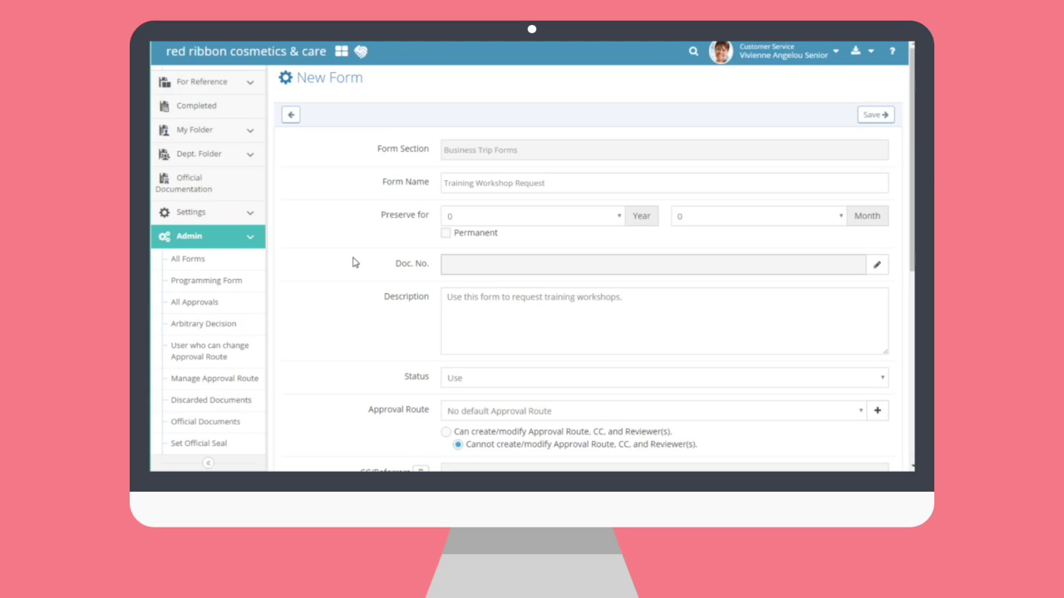
click(569, 226)
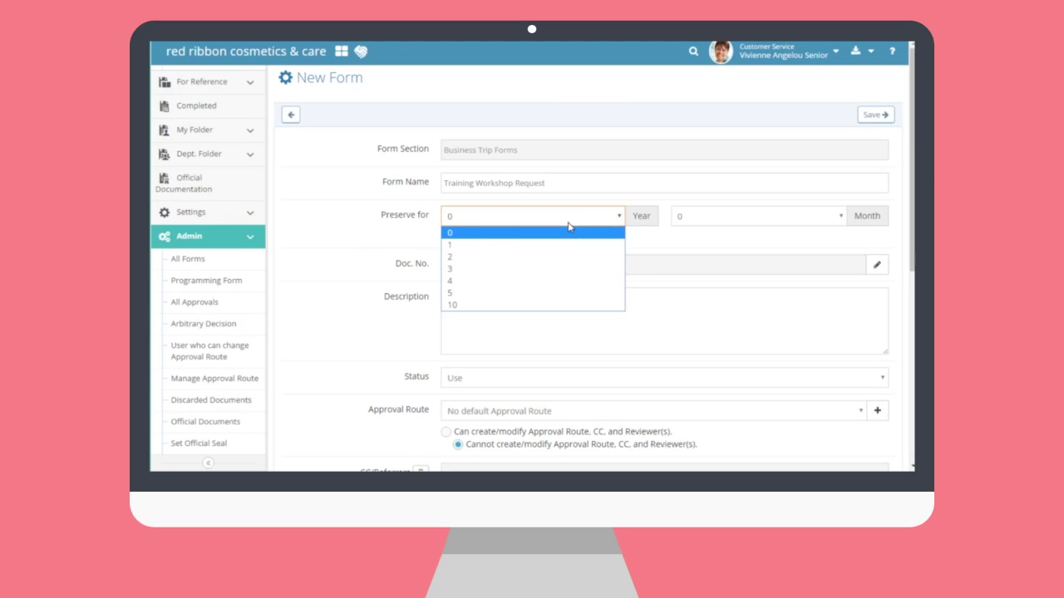
click(569, 223)
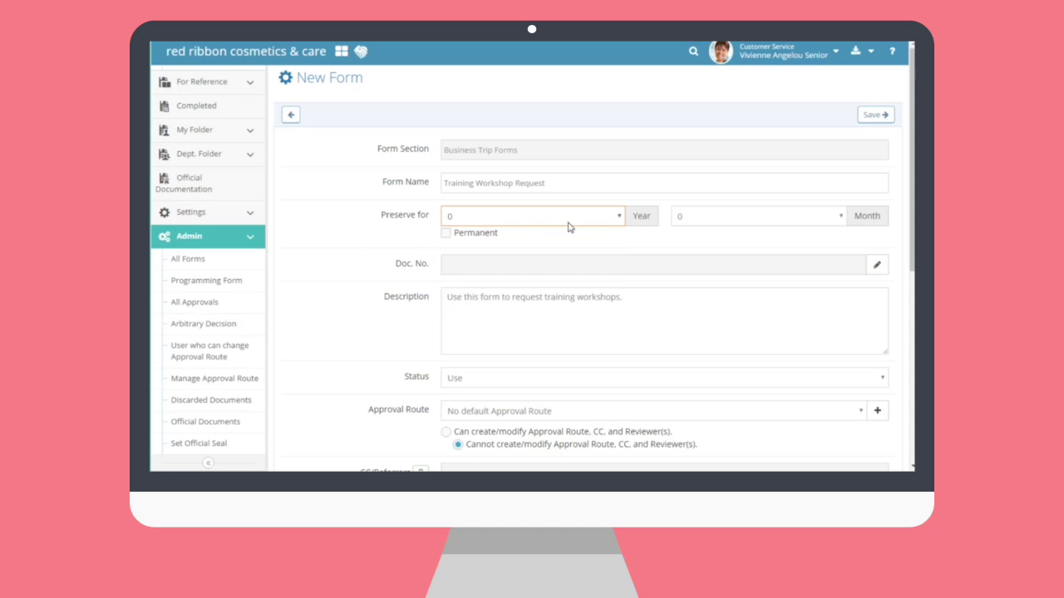
click(700, 221)
click(701, 224)
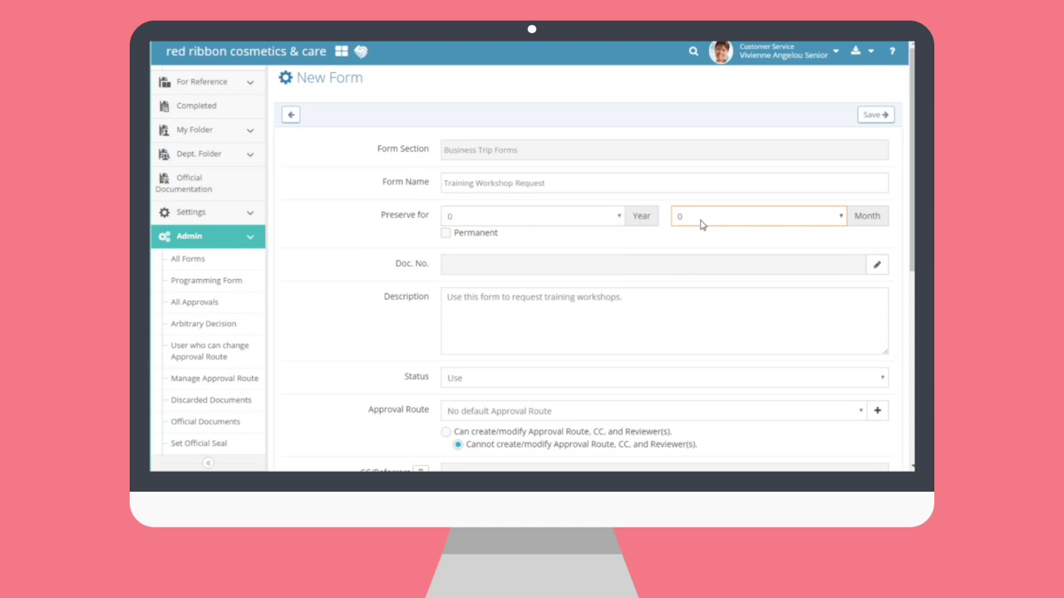
click(489, 237)
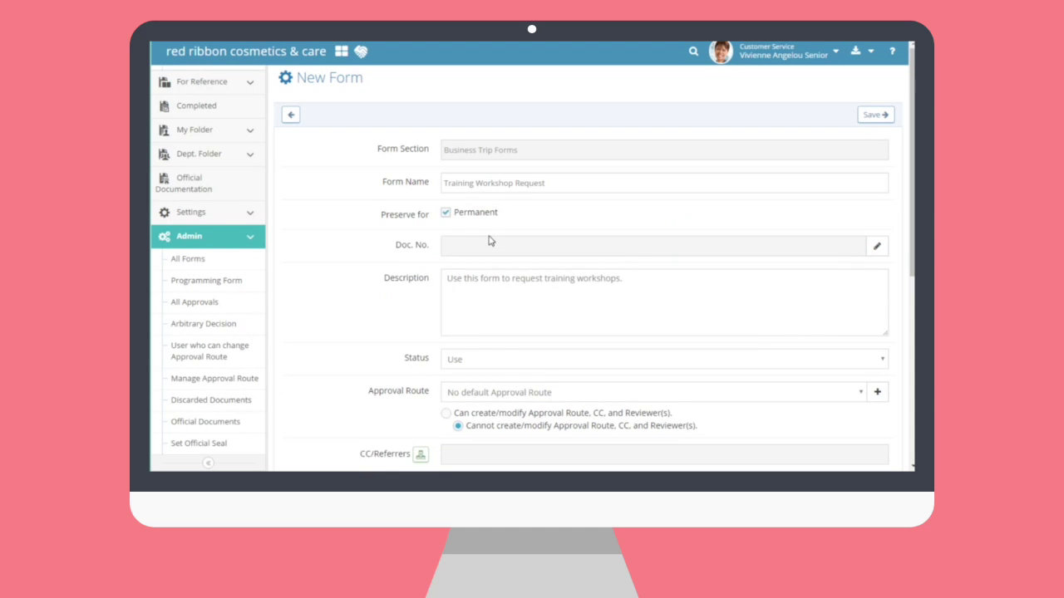
click(495, 216)
- Set the form's preservation period to 3 years and 3 months
click(595, 223)
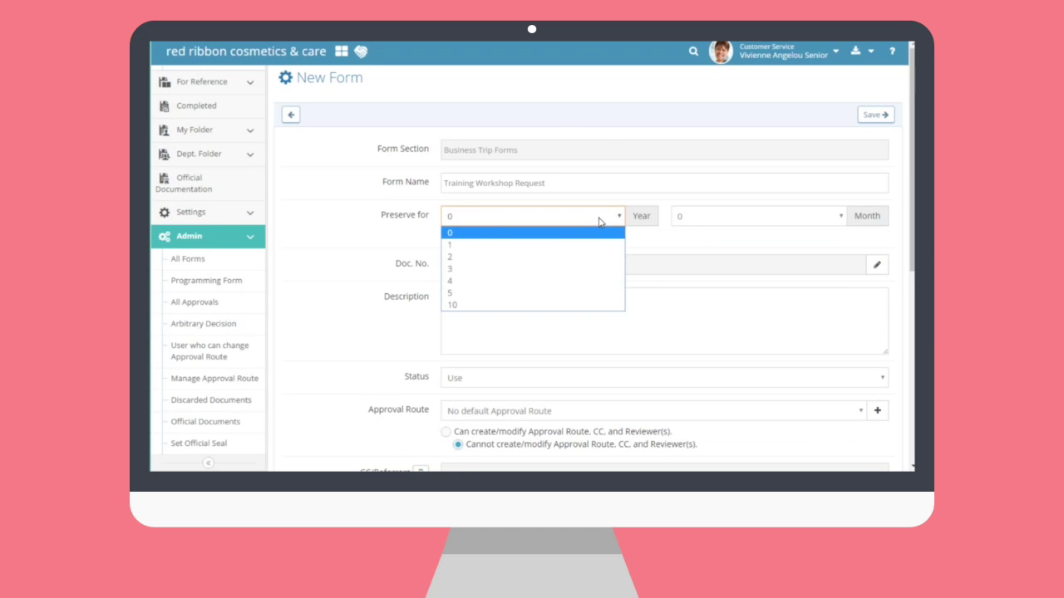
click(532, 271)
click(798, 225)
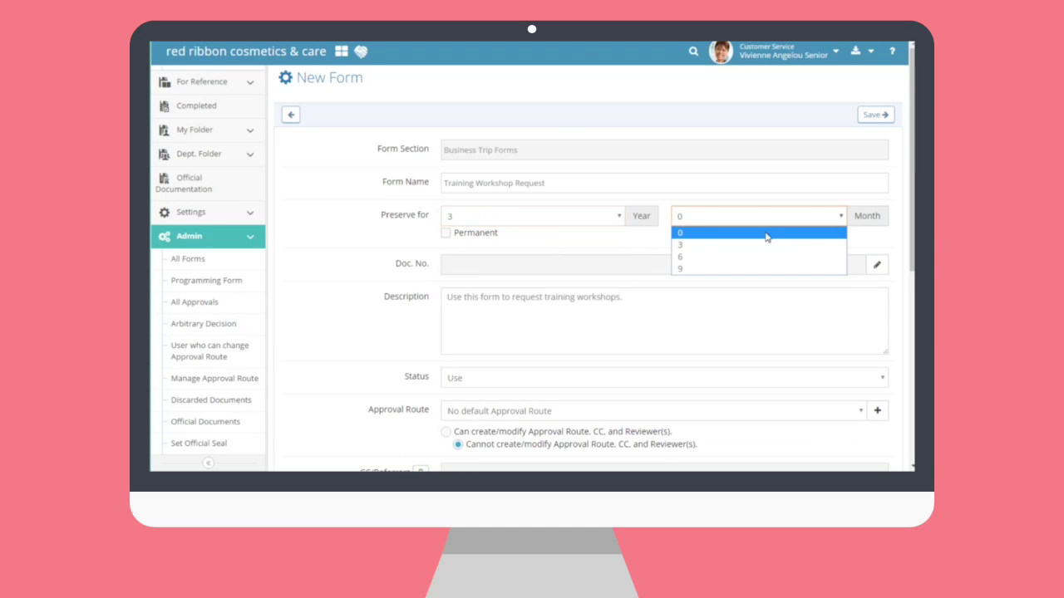
click(713, 244)
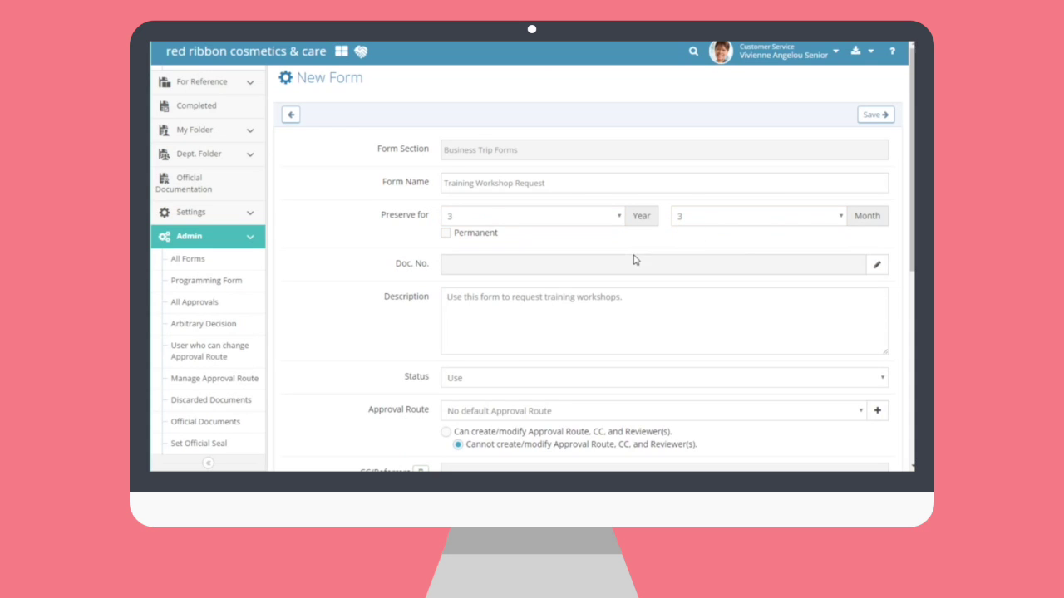
- Set the second component of the document number format to *special* and save the numbering format
click(884, 273)
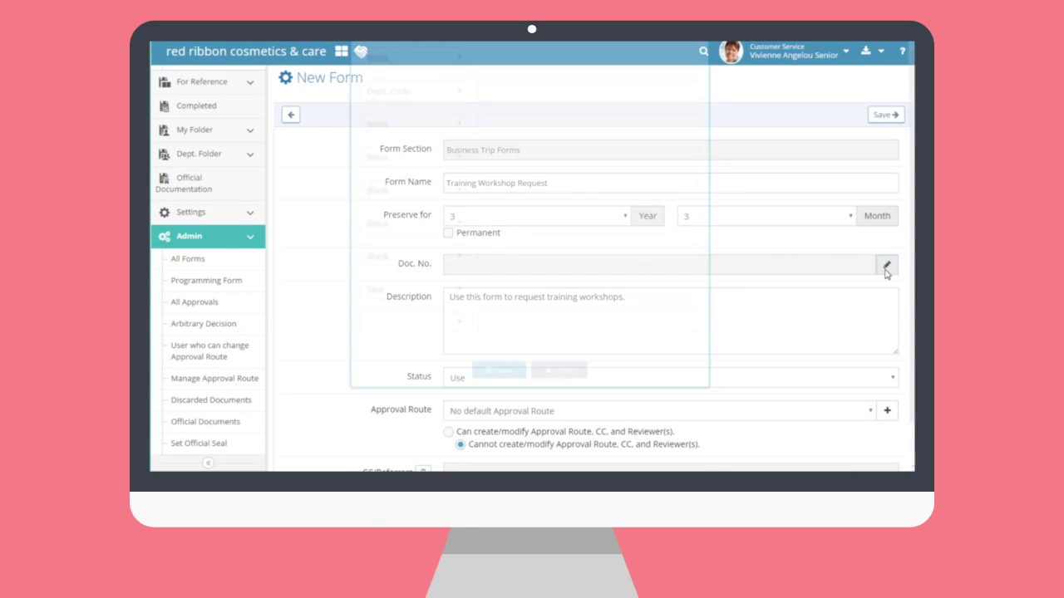
scroll(435, 291, down, 1)
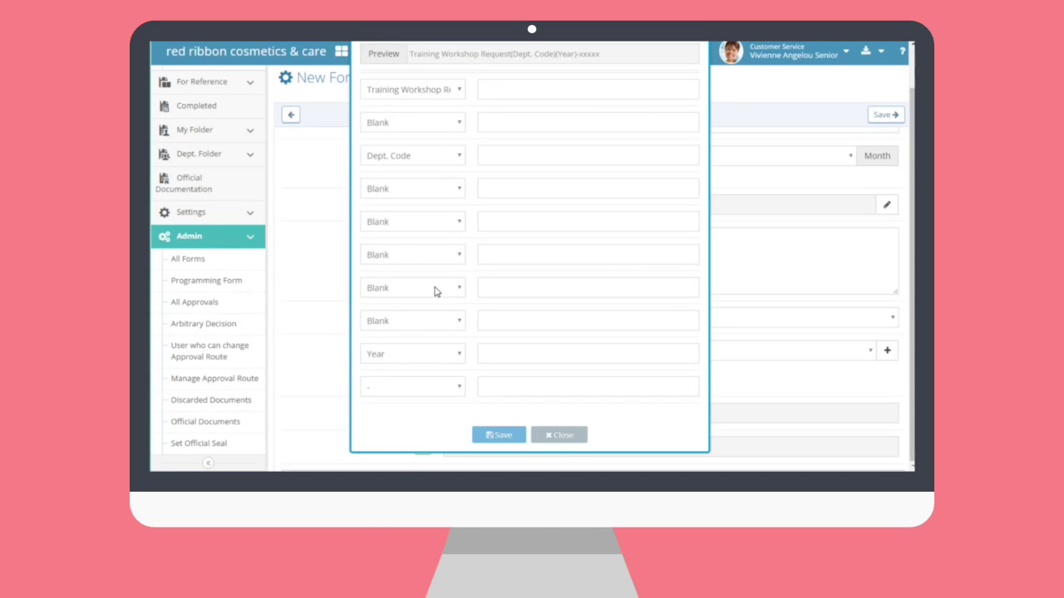
scroll(435, 291, up, 1)
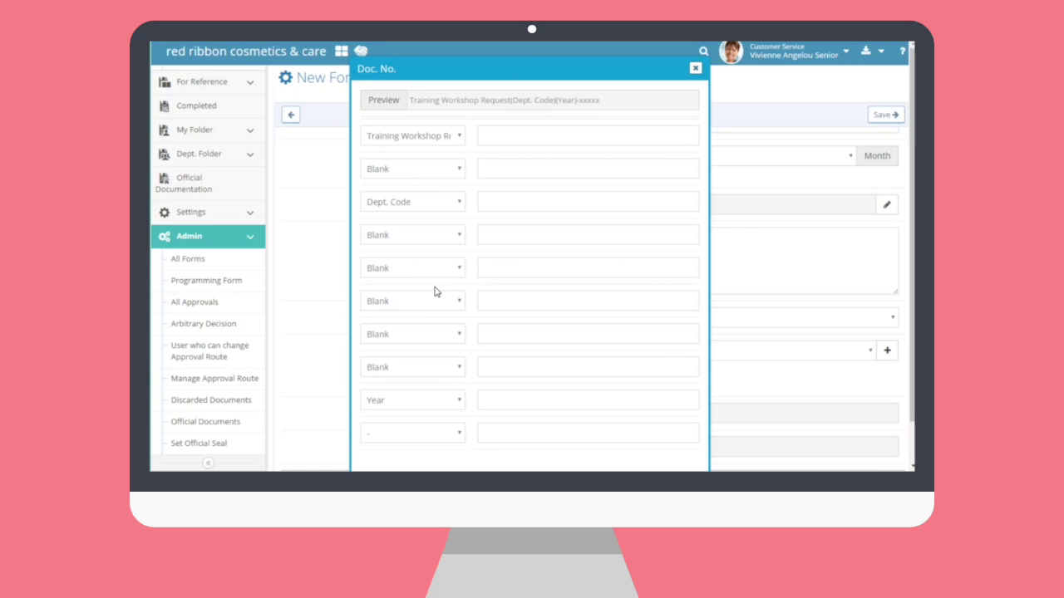
click(503, 168)
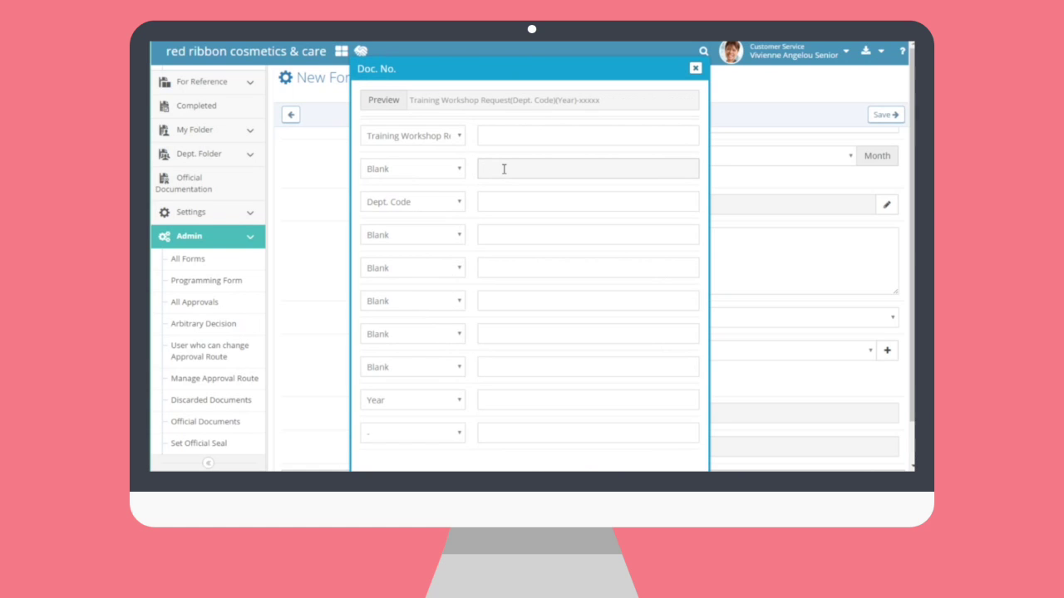
text(*special*)
click(422, 170)
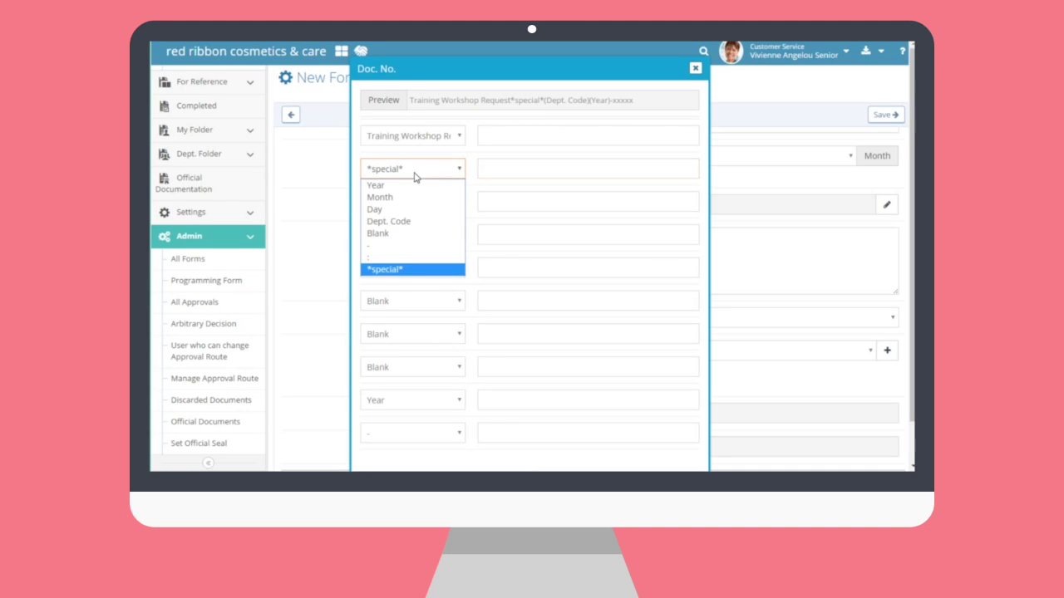
click(419, 274)
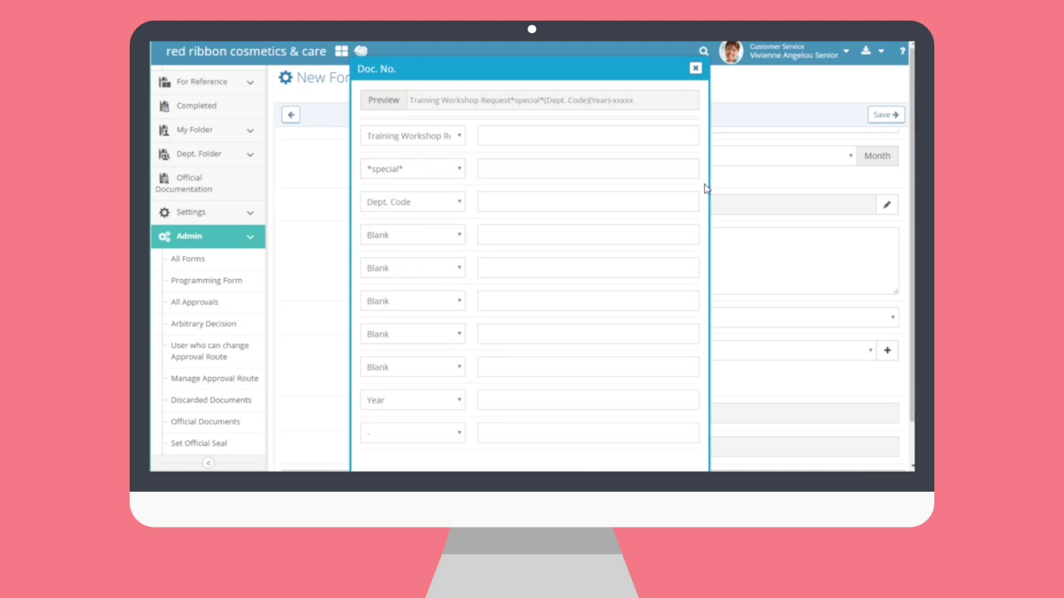
scroll(689, 280, down, 2)
click(499, 440)
click(573, 282)
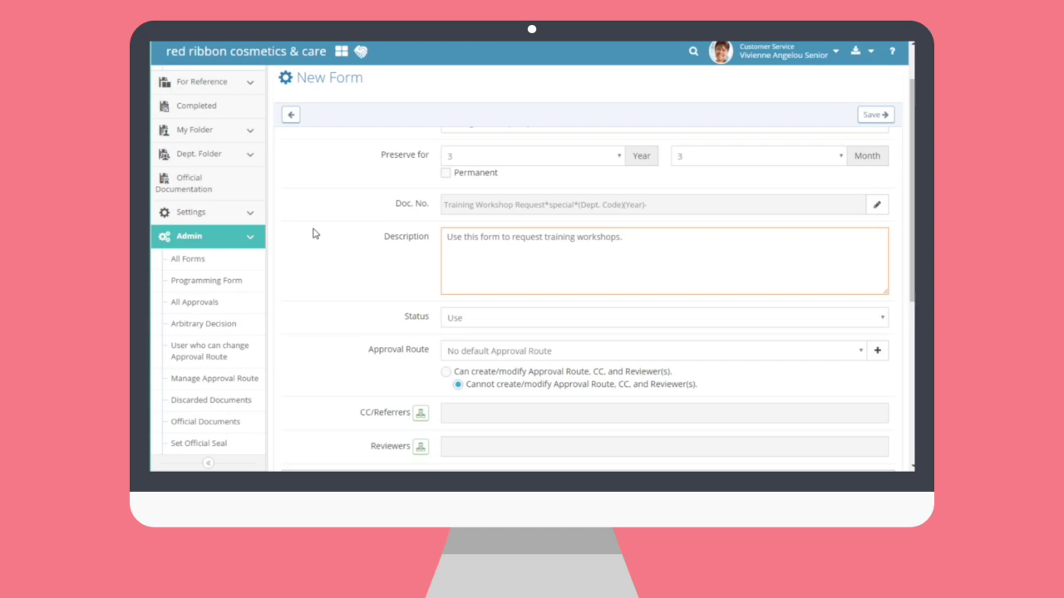
- Review the default approval route choices and the dialog for adding a route, and close it without adding one
scroll(314, 234, down, 1)
scroll(314, 234, down, 1)
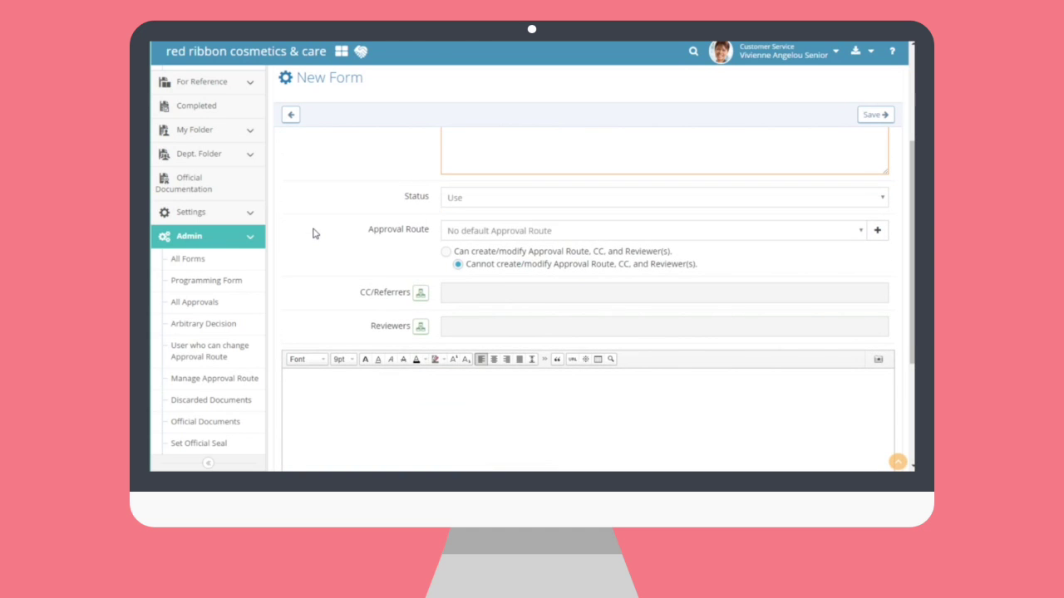
click(537, 231)
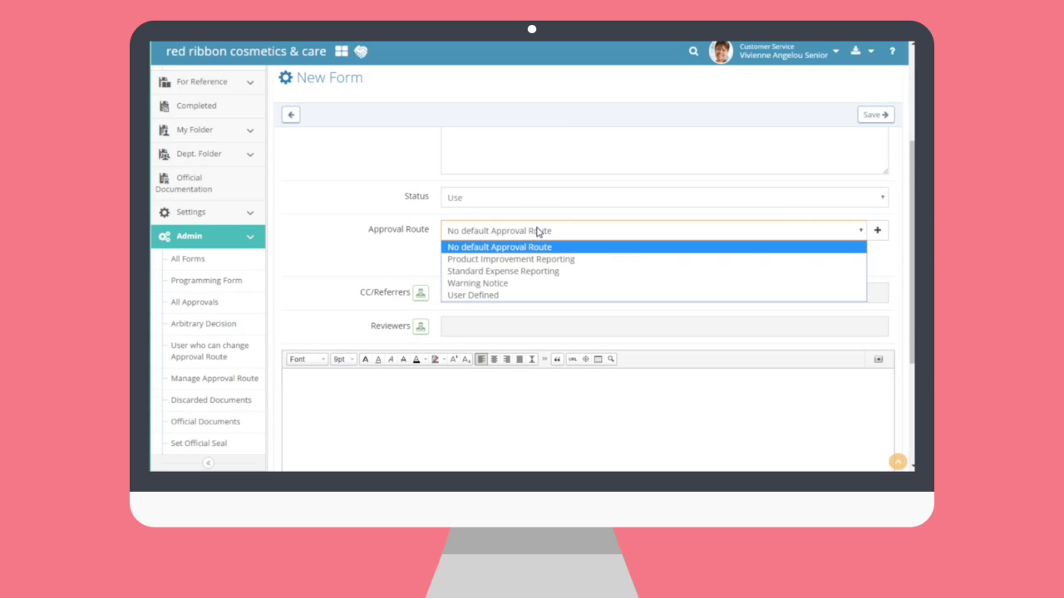
click(537, 231)
click(876, 233)
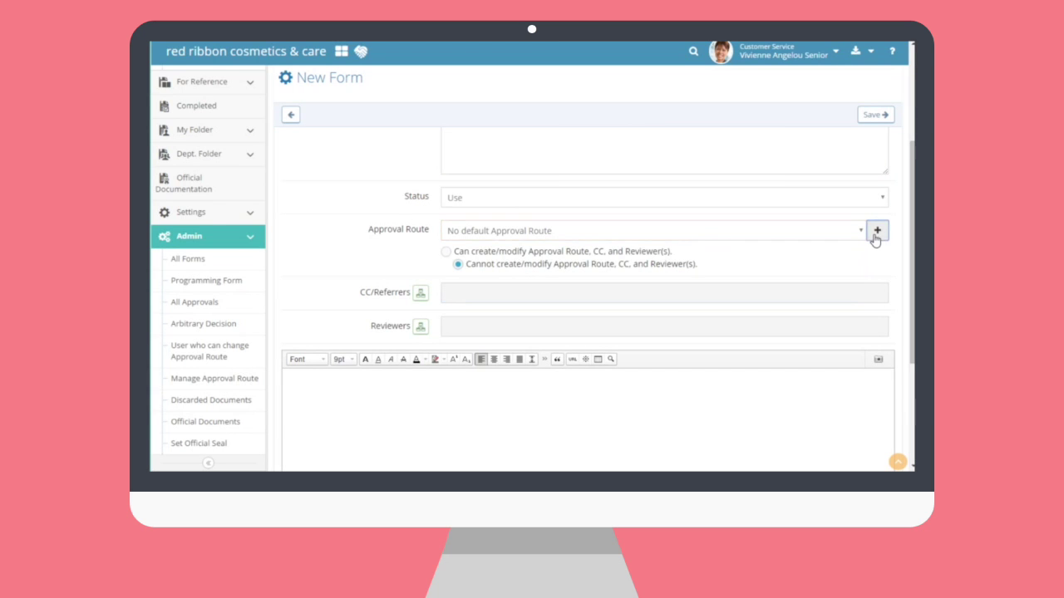
scroll(552, 200, down, 3)
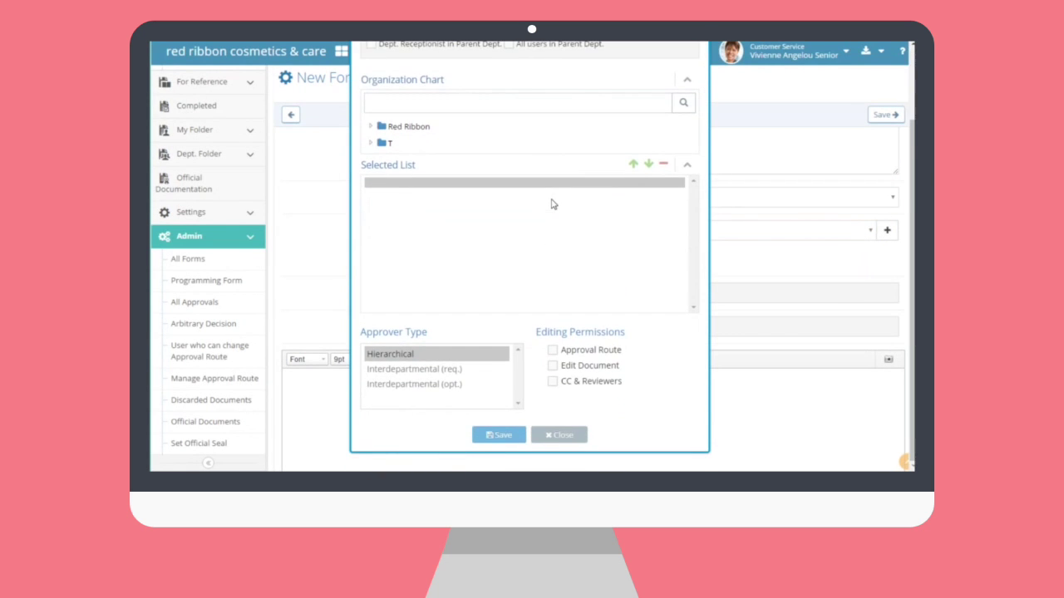
click(562, 438)
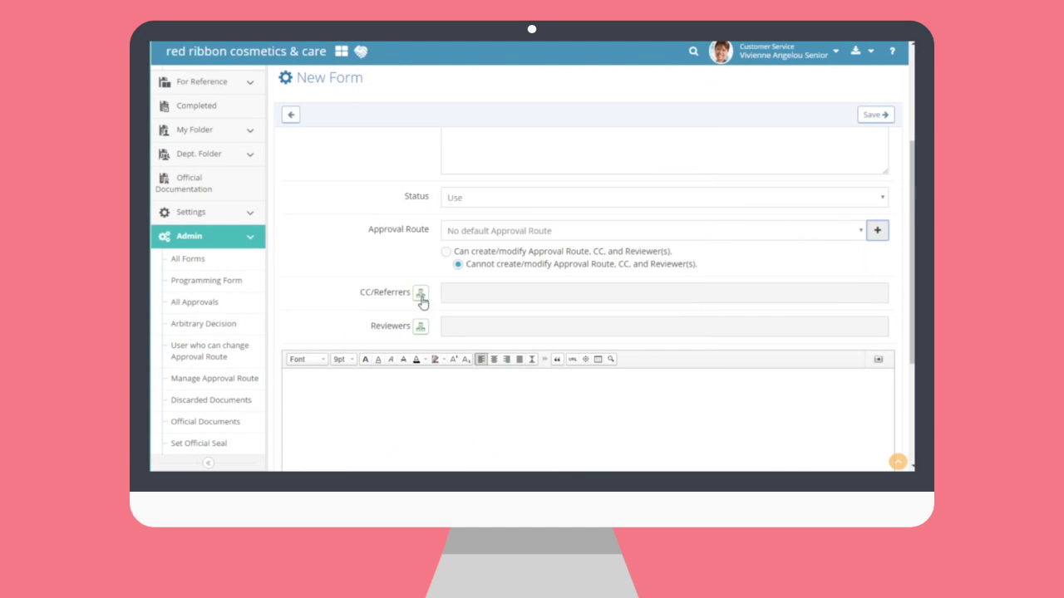
- Allow users to create or modify the approval route, CC and reviewers, and check the Reviewers selection dialog without adding anyone
click(446, 252)
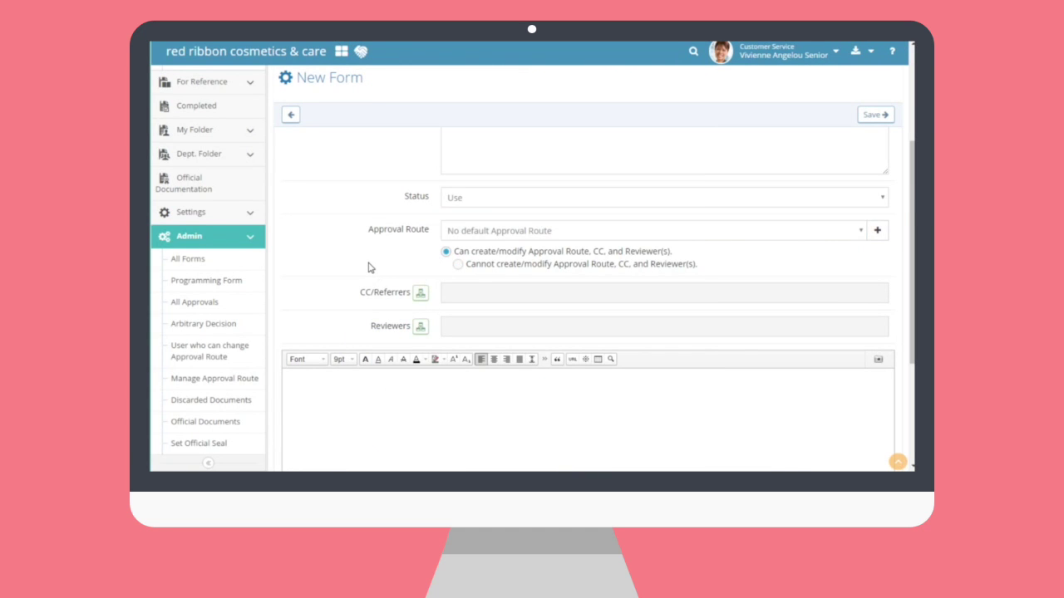
scroll(370, 268, down, 1)
click(422, 235)
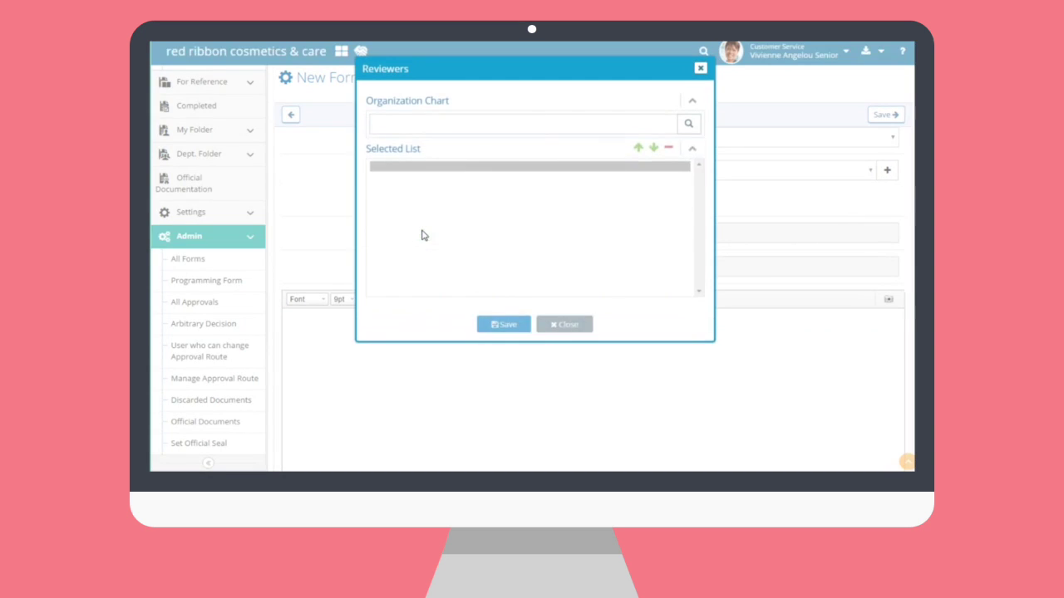
click(572, 362)
- Paste the copied HTML code of the training request table into the form body's HTML source and return to the visual editor
scroll(387, 280, down, 1)
scroll(387, 279, down, 2)
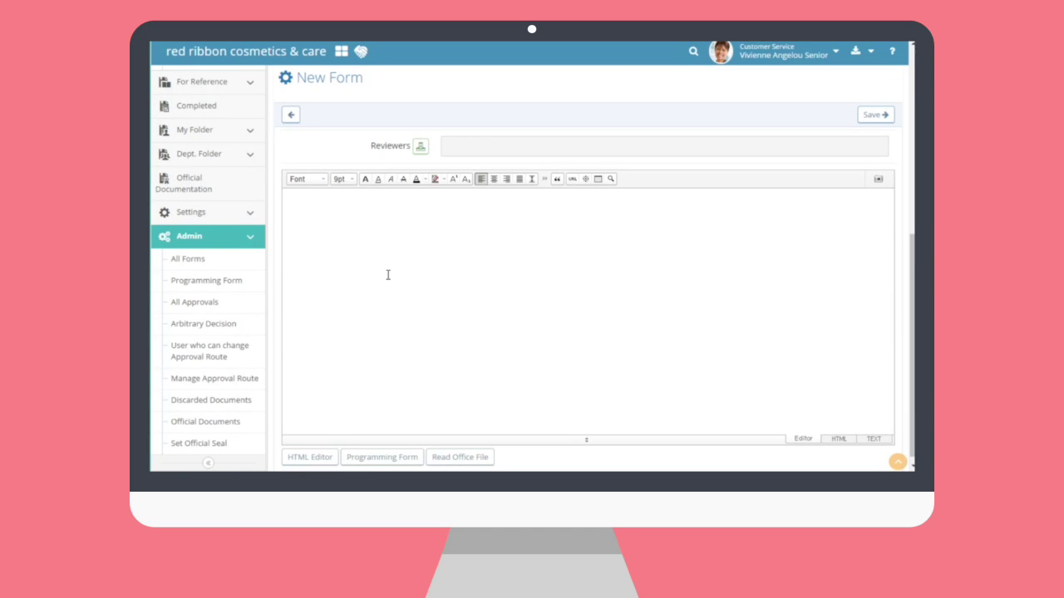
click(839, 439)
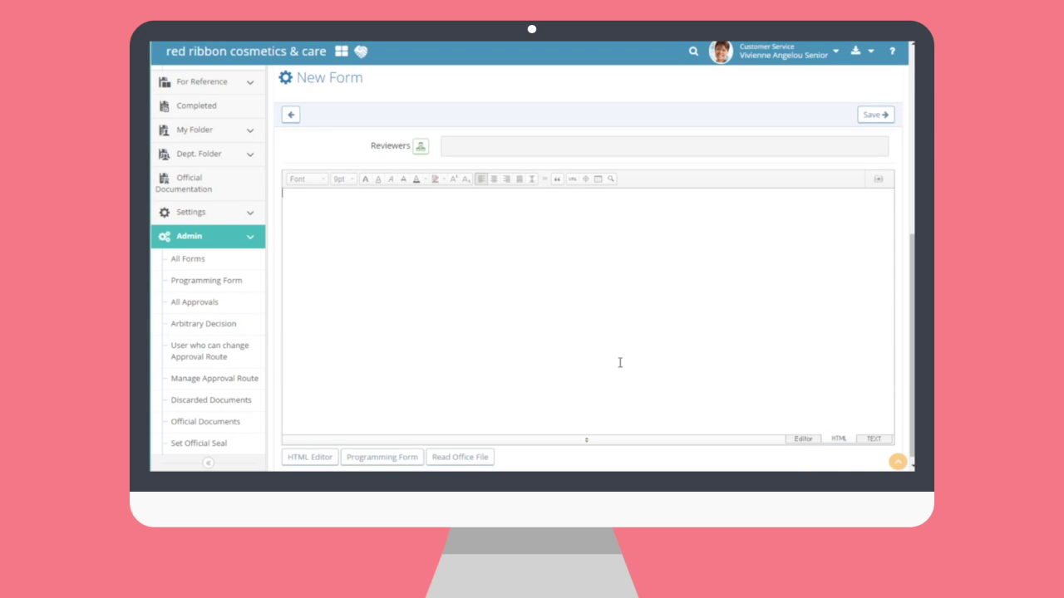
key(ctrl+v)
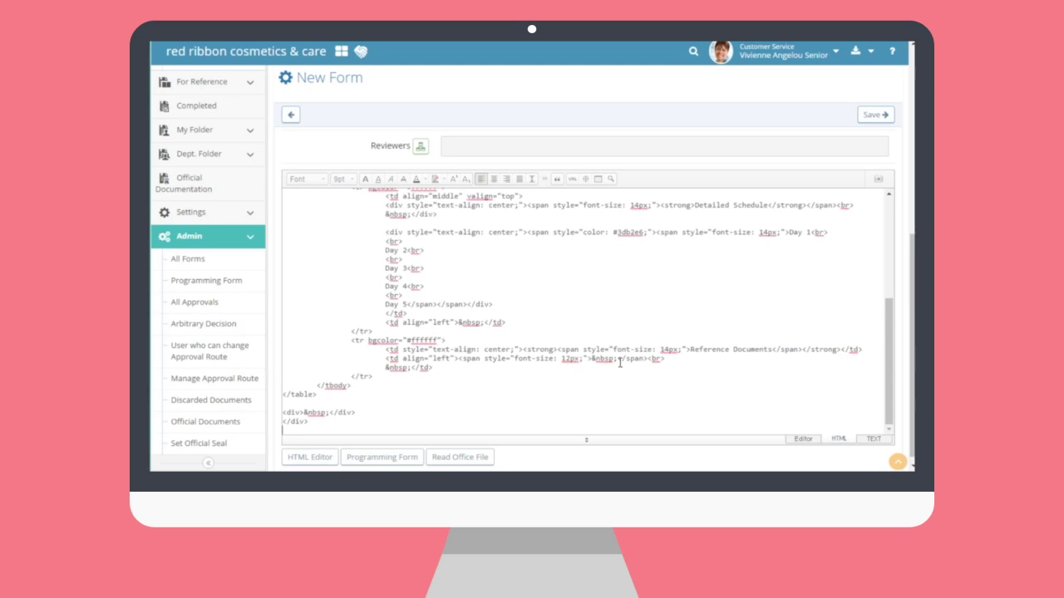
scroll(620, 363, up, 15)
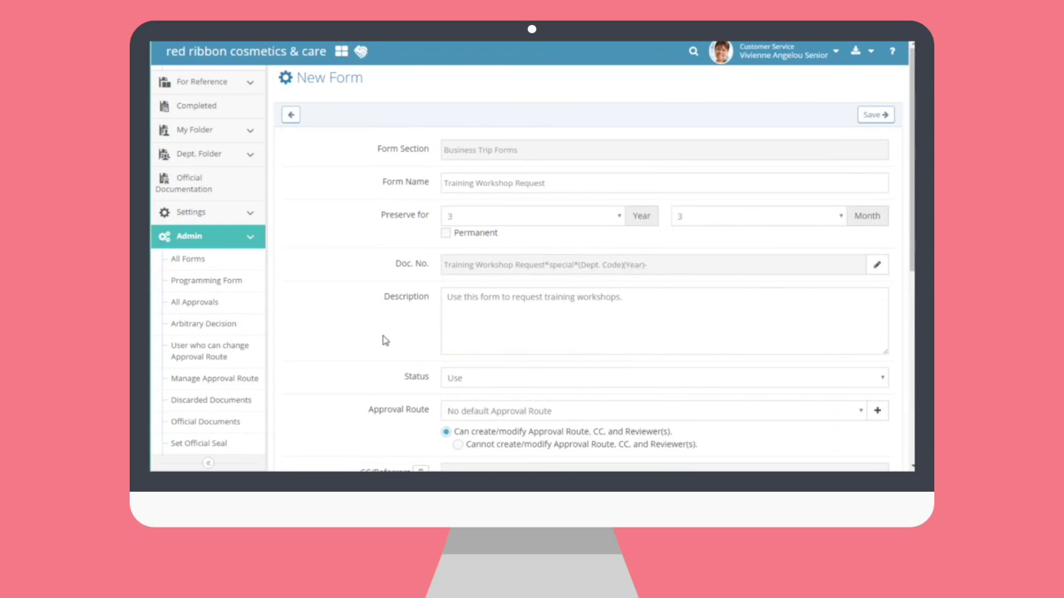
scroll(383, 335, down, 3)
scroll(383, 335, down, 3)
scroll(299, 235, down, 3)
scroll(319, 306, up, 1)
scroll(319, 305, down, 3)
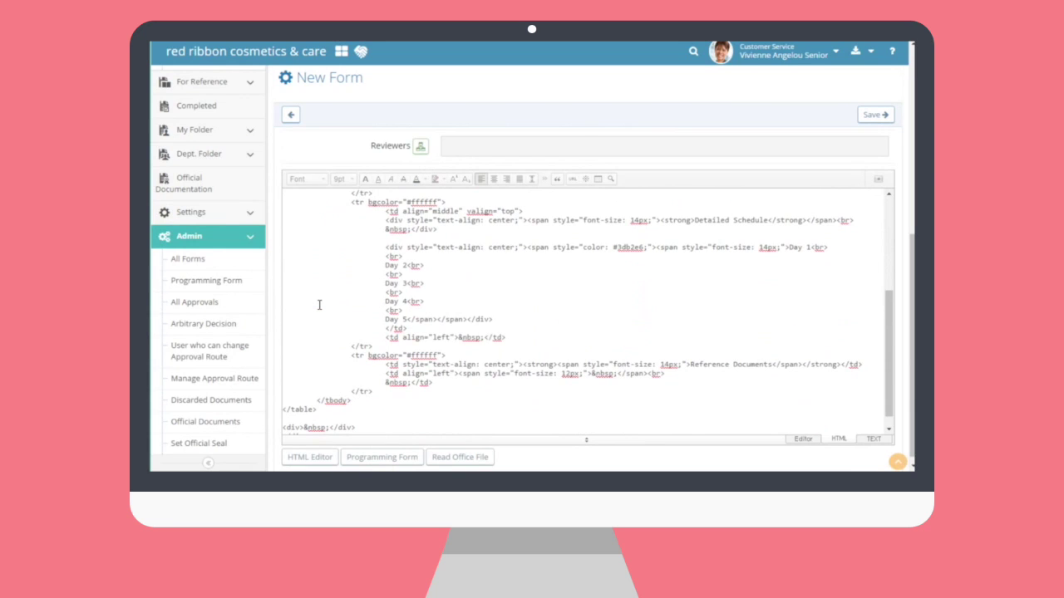
click(803, 438)
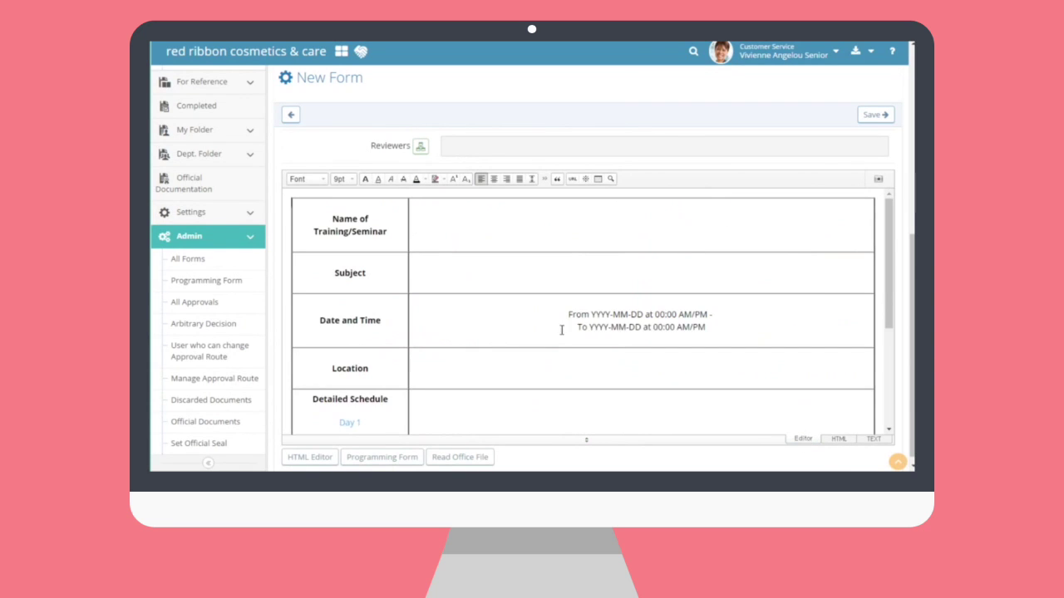
- Check the rendered table through the Reference Documents row and open the option for reading an Office file
drag(886, 281, 884, 380)
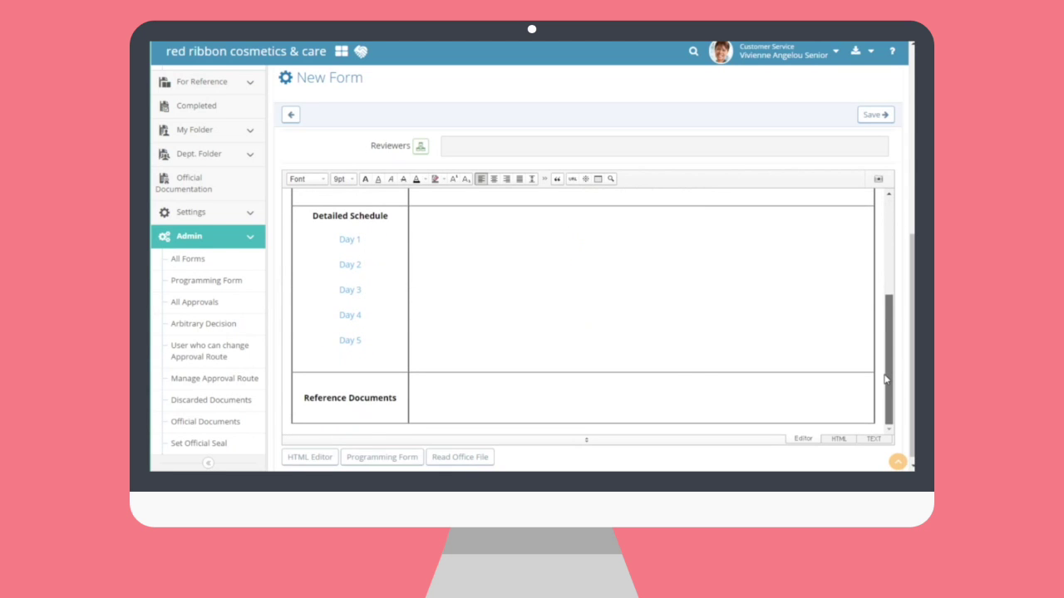
scroll(761, 386, down, 1)
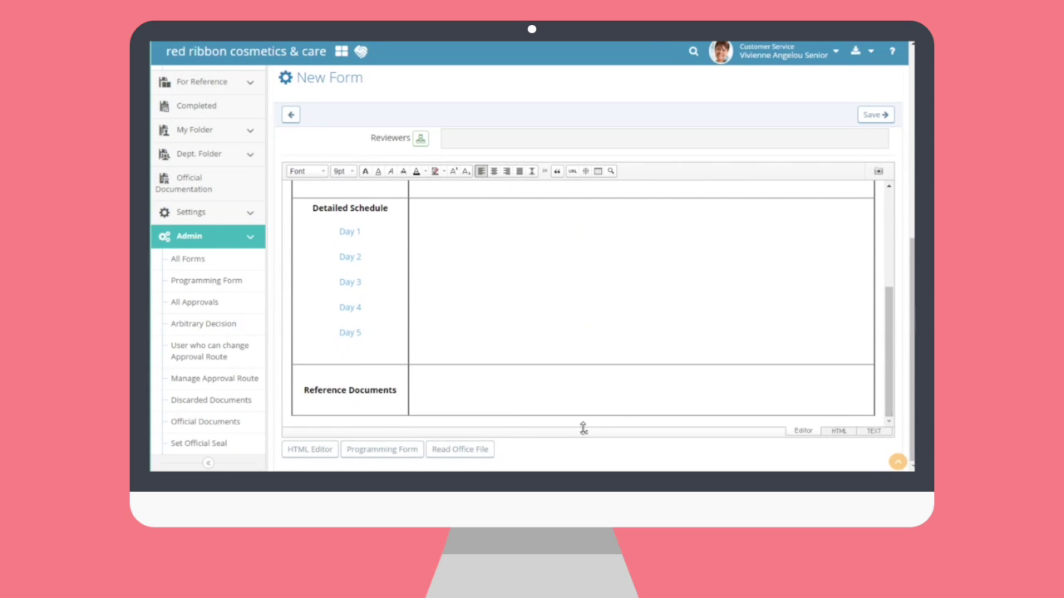
click(480, 450)
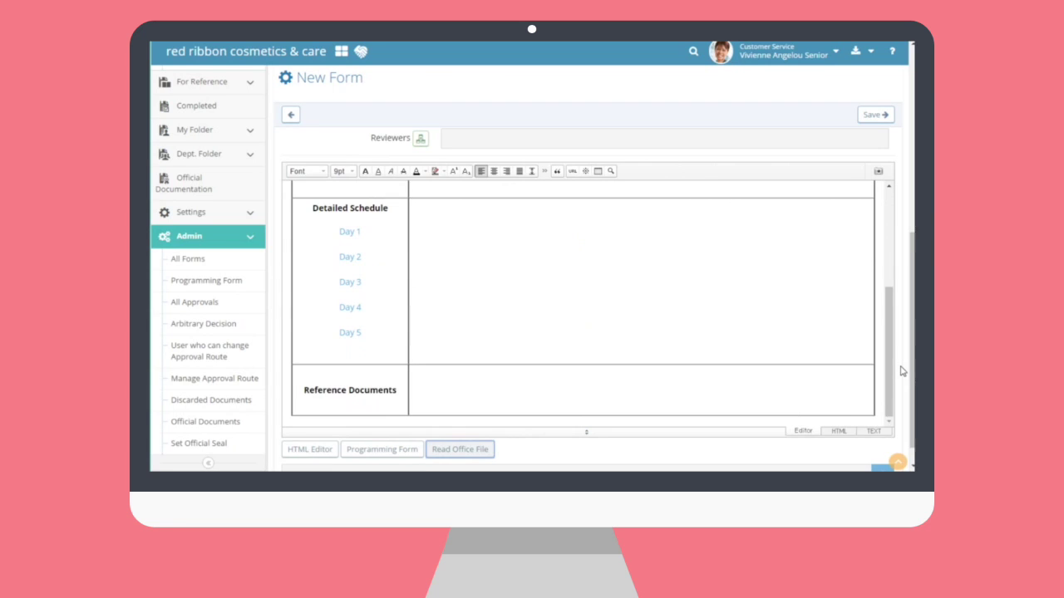
scroll(902, 372, down, 1)
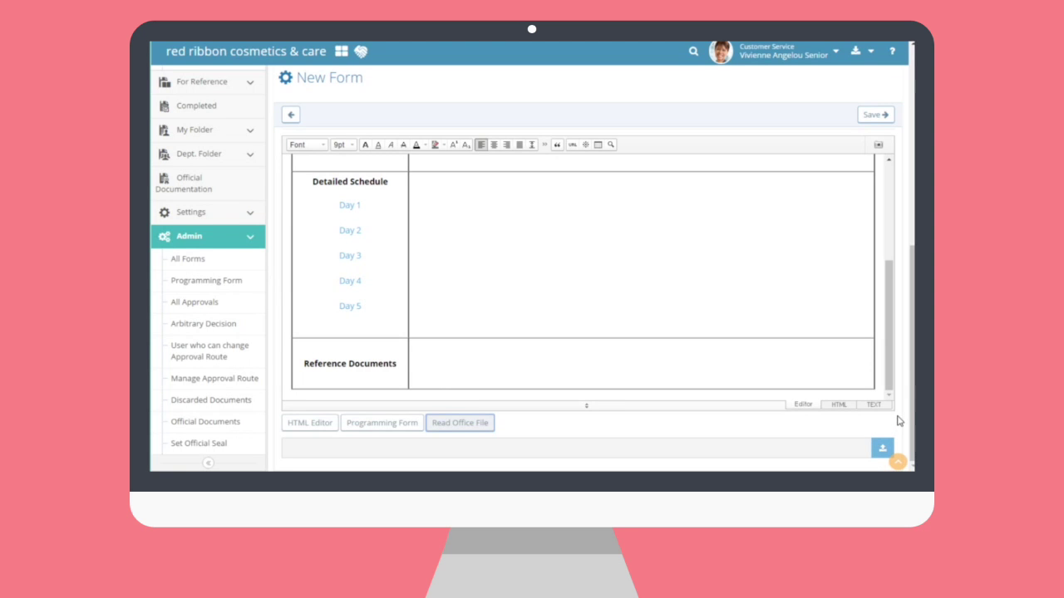
- Save the Training Workshop Request form and look through the All Forms list
scroll(898, 421, up, 10)
click(879, 116)
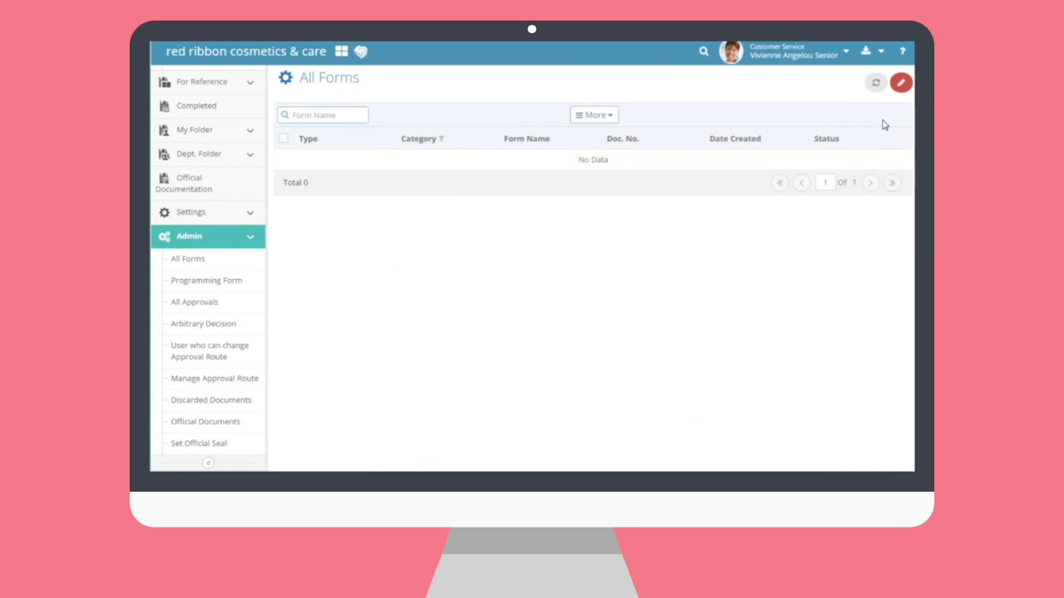
scroll(648, 237, down, 4)
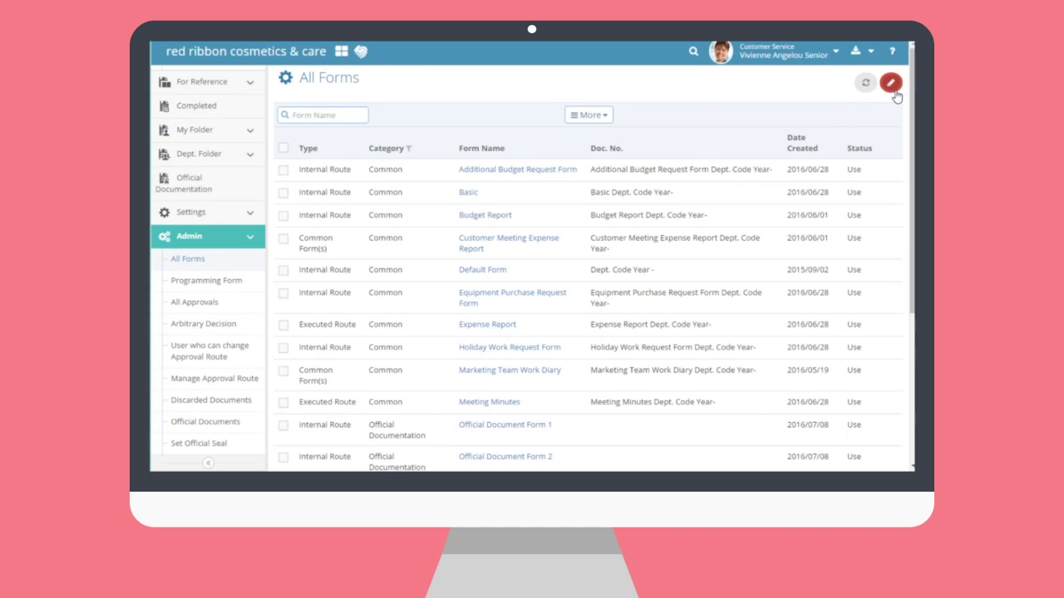
- Start a new form and load the Expense Report programming form into its body
click(892, 86)
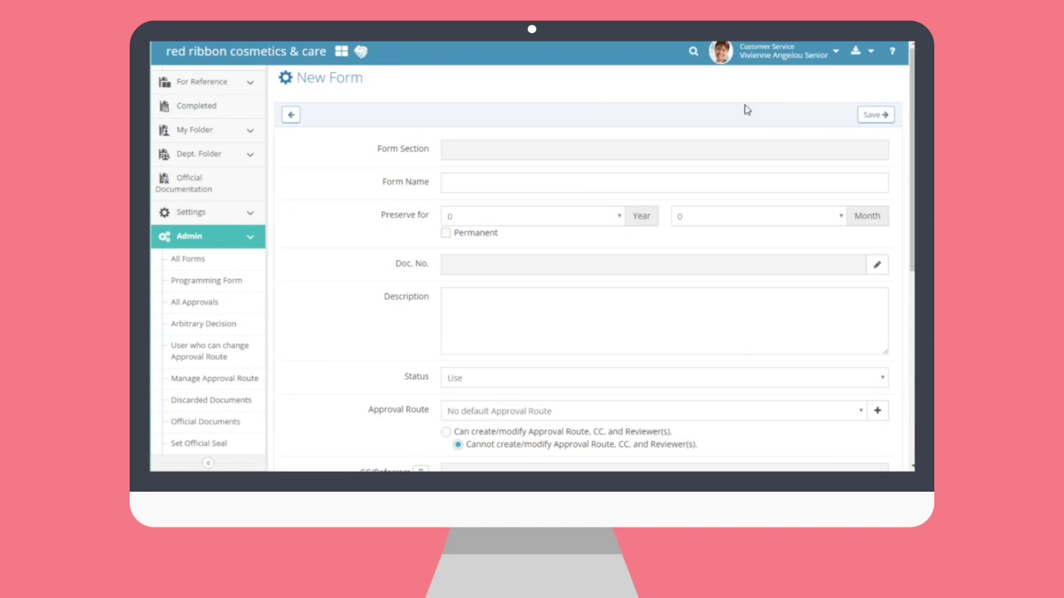
scroll(619, 127, down, 2)
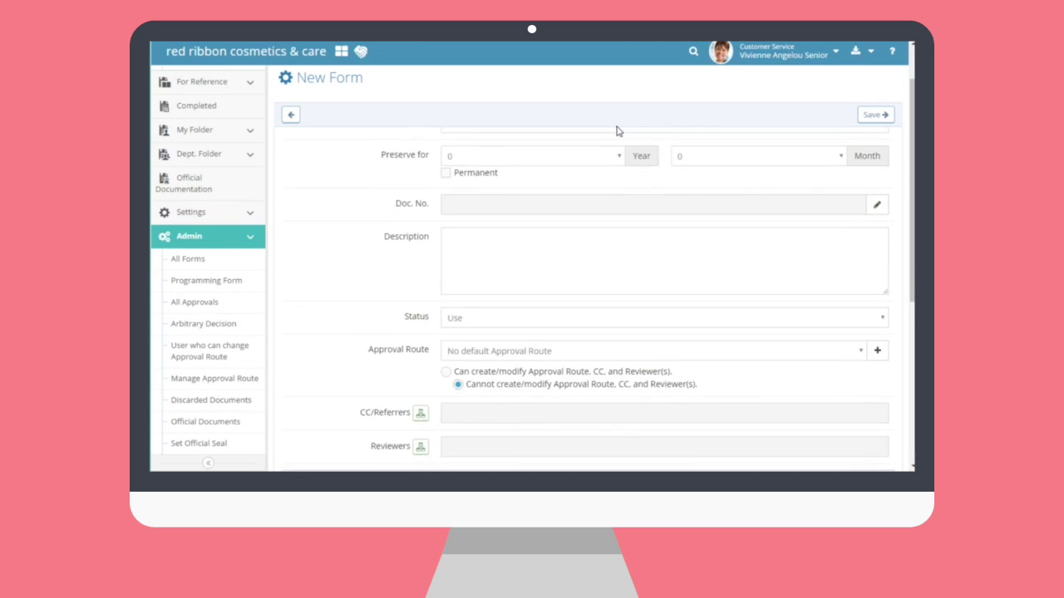
scroll(335, 171, down, 4)
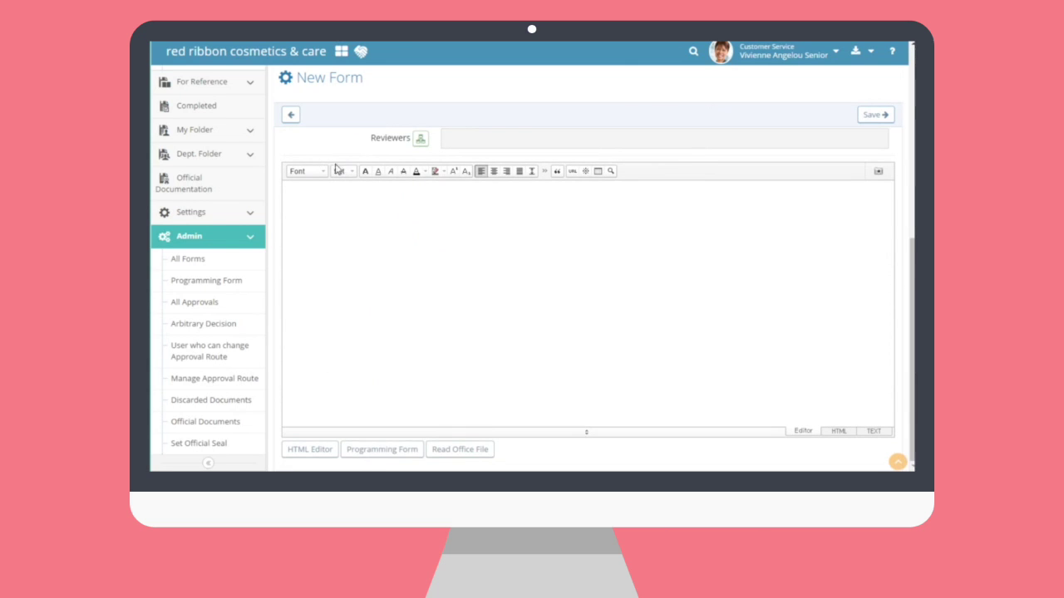
click(378, 456)
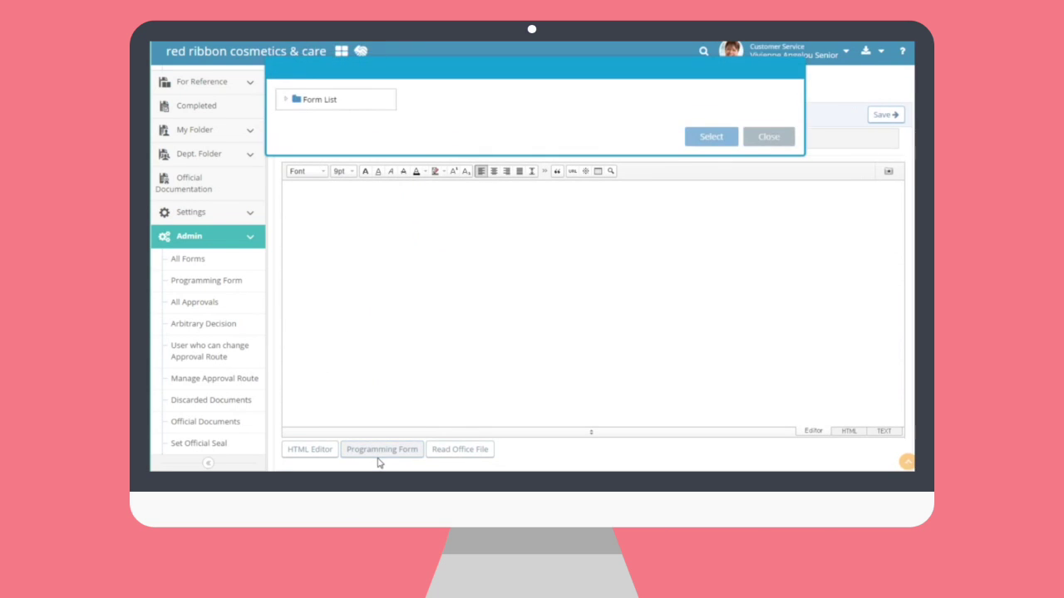
click(284, 103)
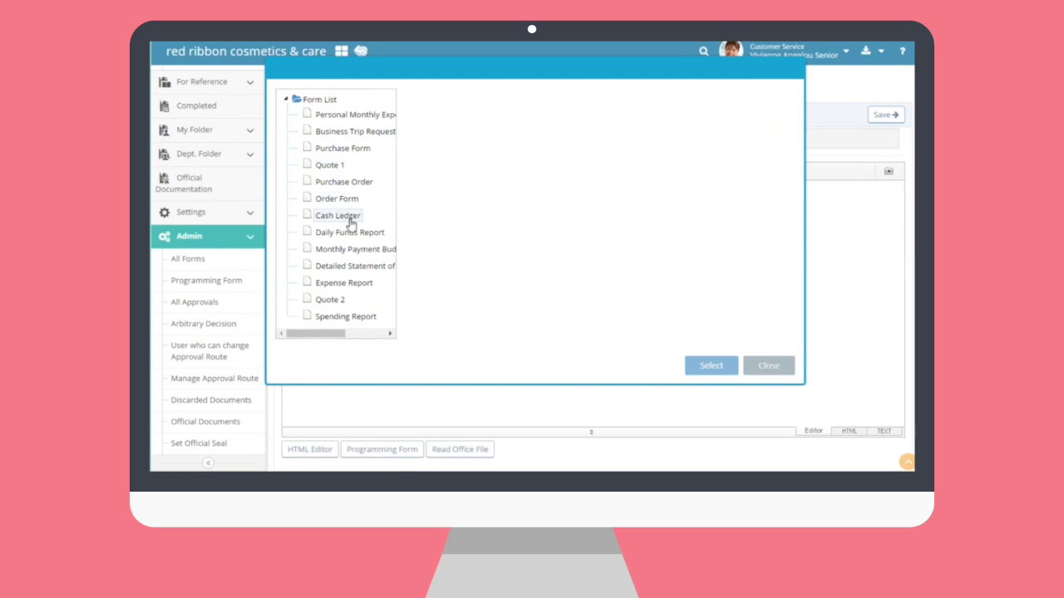
click(346, 285)
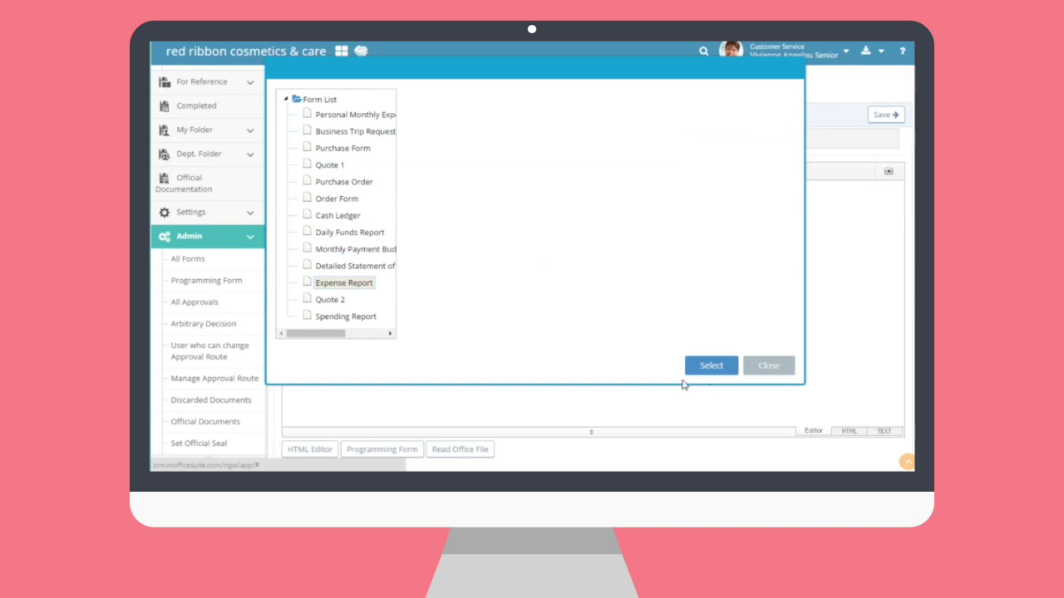
click(711, 367)
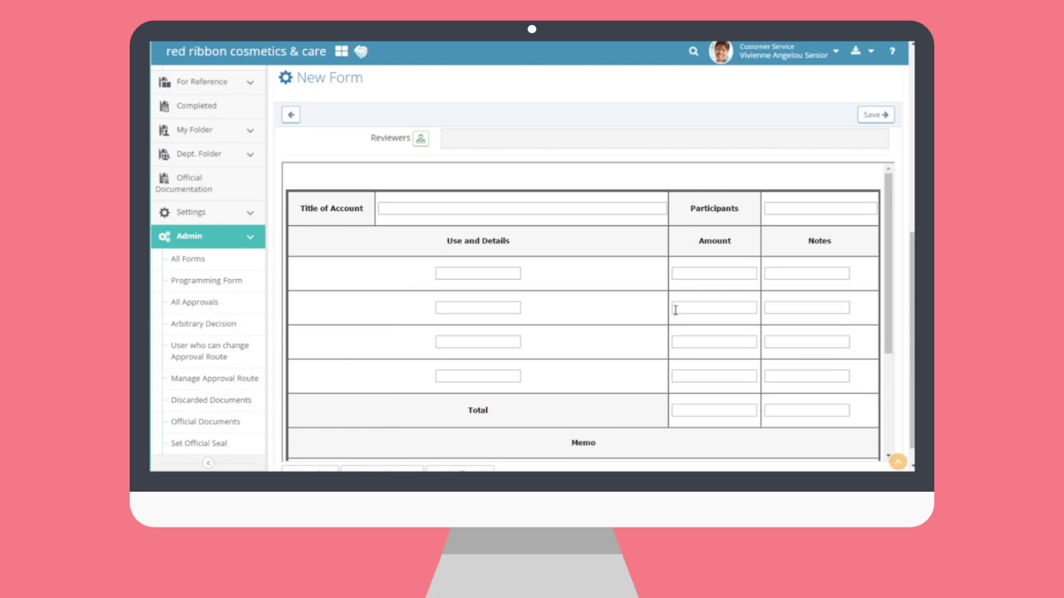
- Look through the inserted Expense Report table and the form's settings, and return to the All Forms list without saving
scroll(675, 310, down, 5)
scroll(675, 310, down, 1)
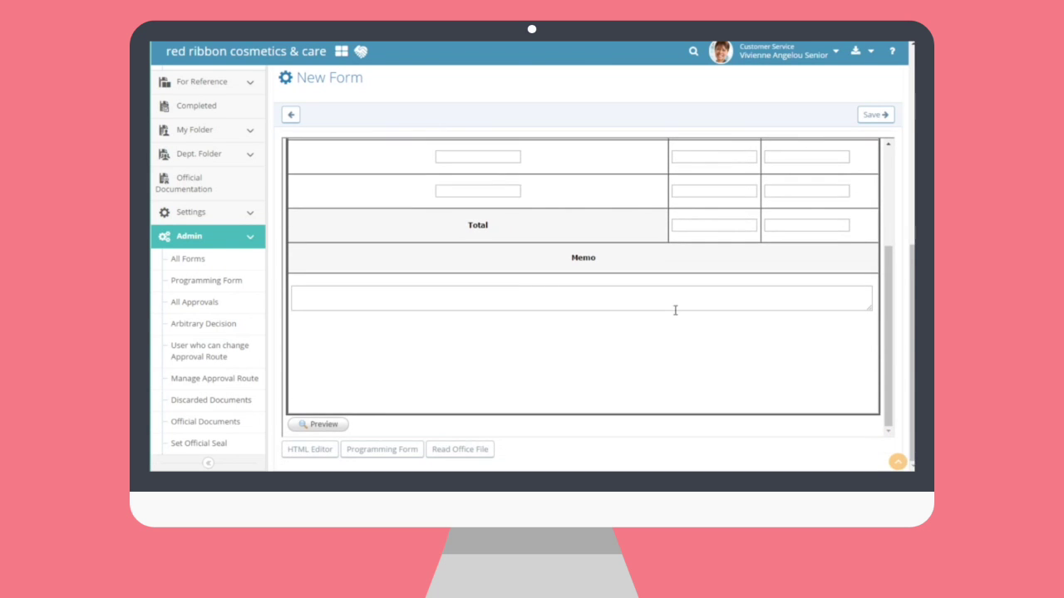
scroll(675, 310, up, 8)
click(494, 189)
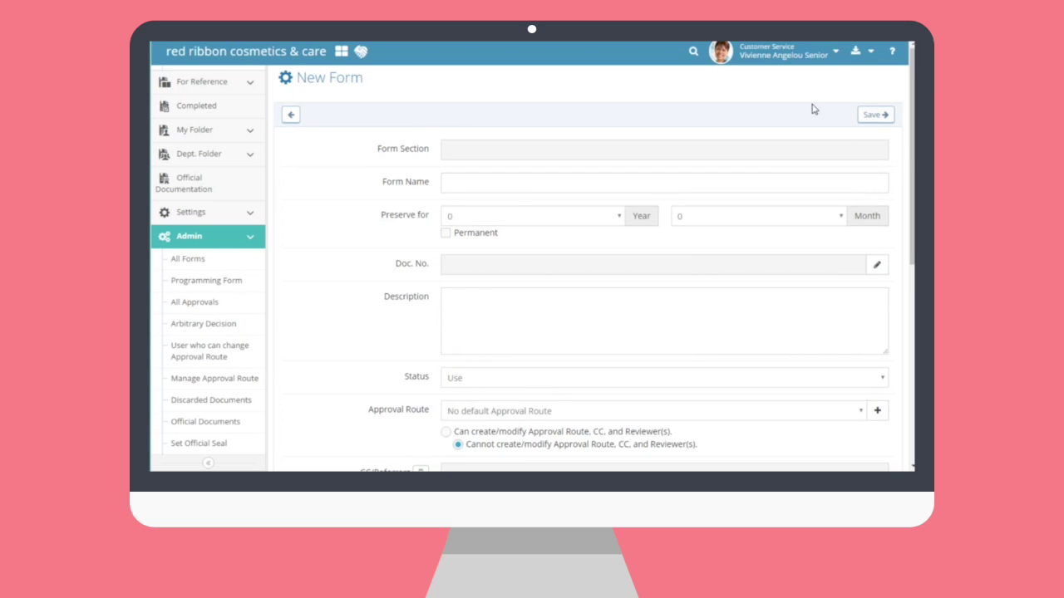
scroll(350, 312, down, 4)
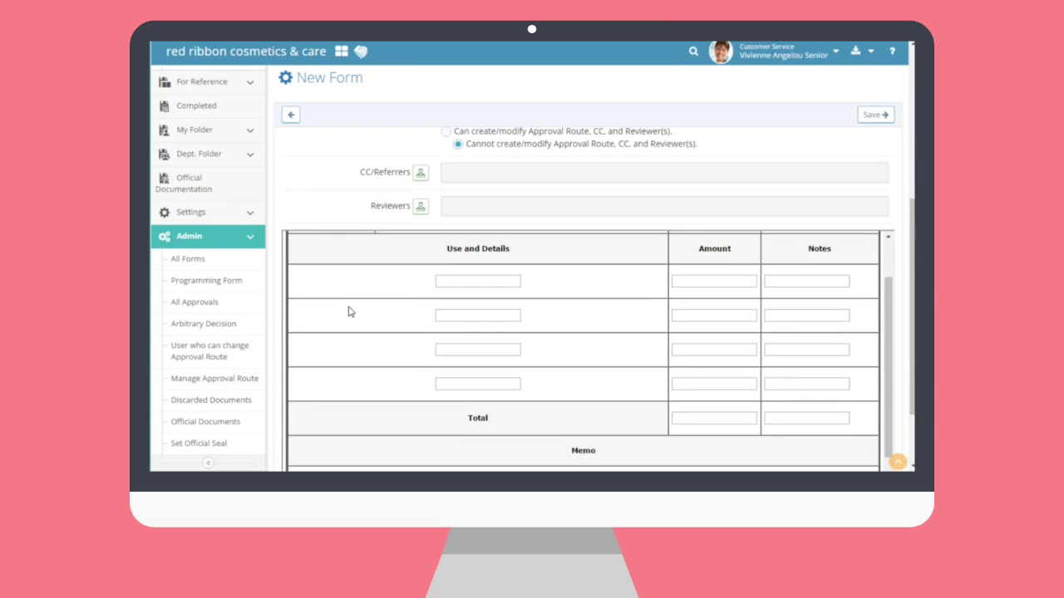
scroll(349, 312, up, 1)
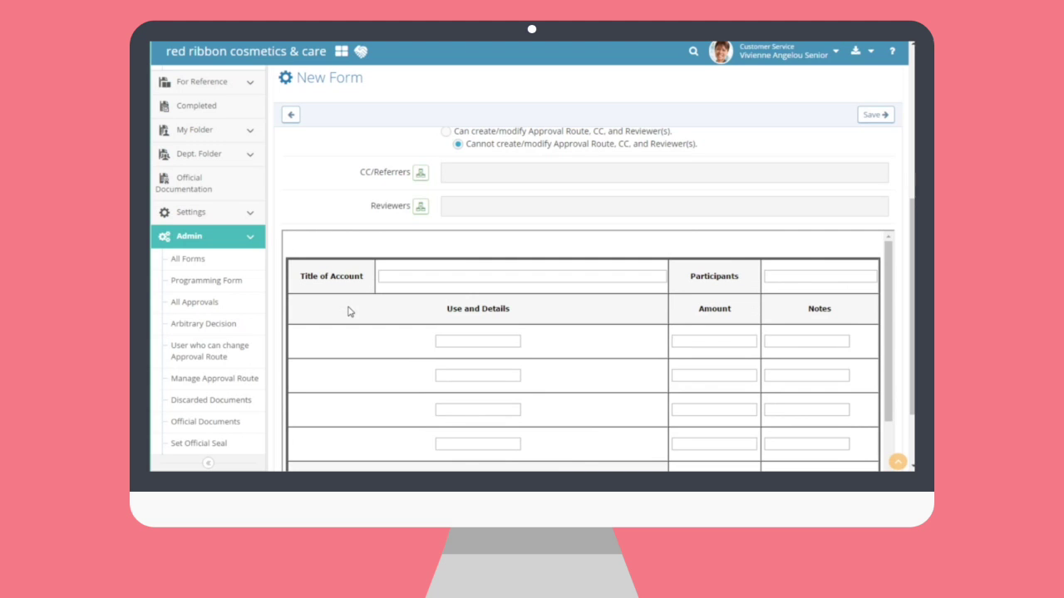
scroll(349, 312, up, 3)
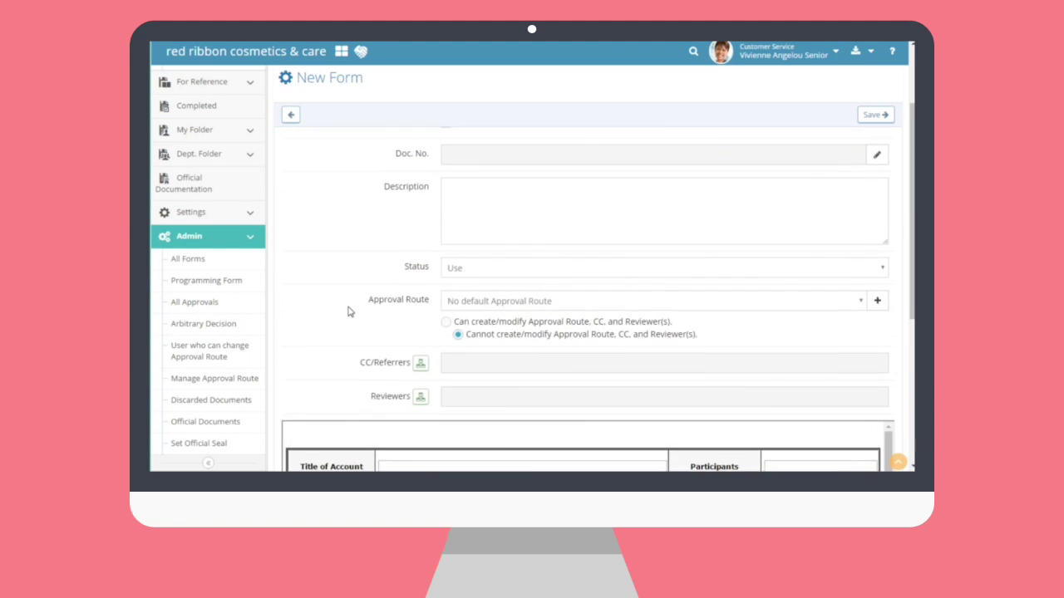
click(291, 117)
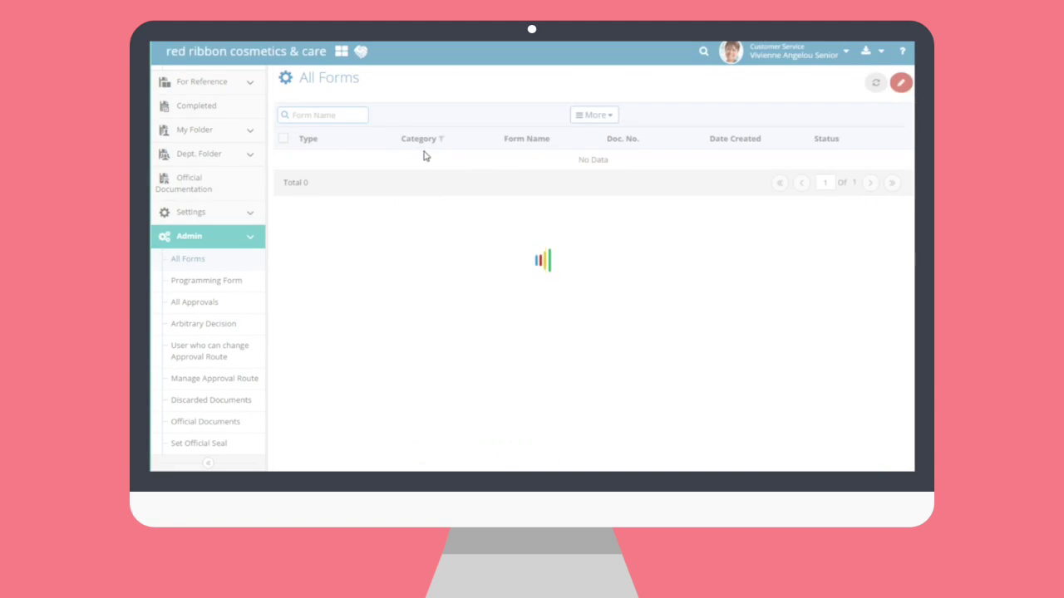
- Create a new programming form named Profit/Loss Statement with the table name profitloss
click(246, 285)
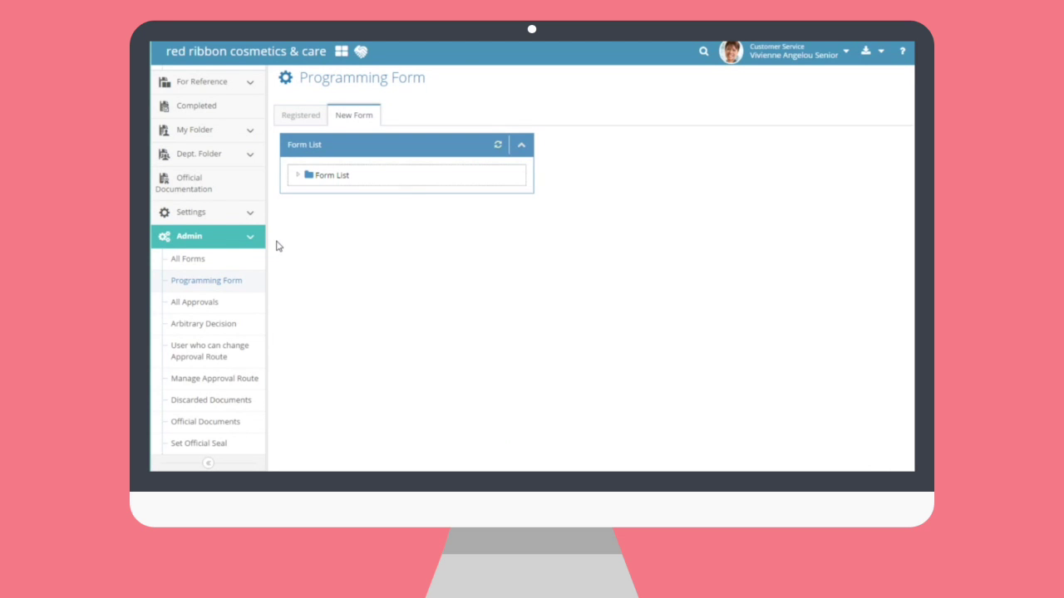
click(297, 178)
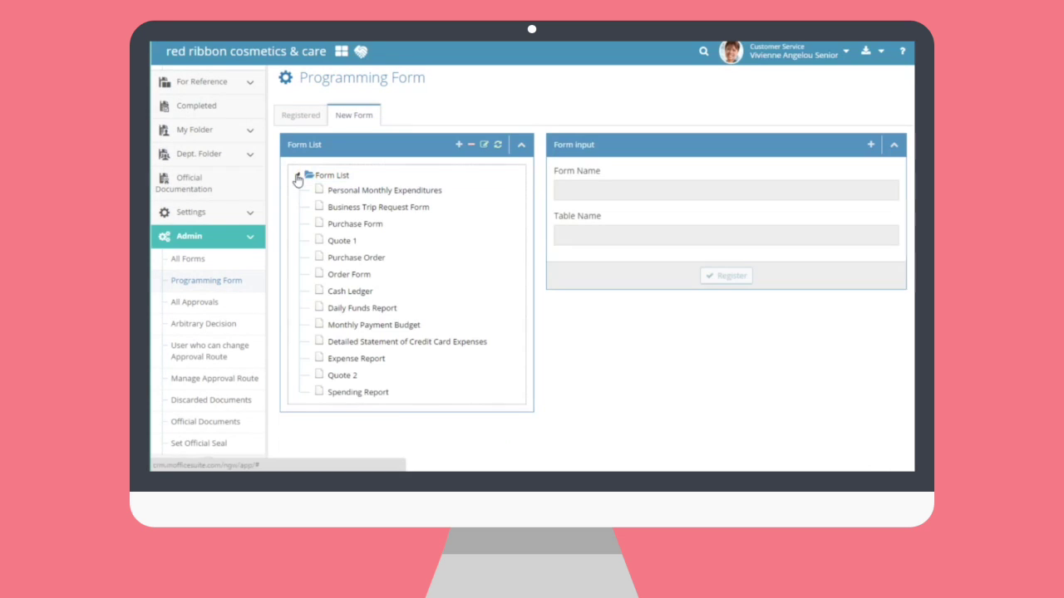
click(871, 146)
click(557, 121)
text(Profit/)
text(Loss Statement)
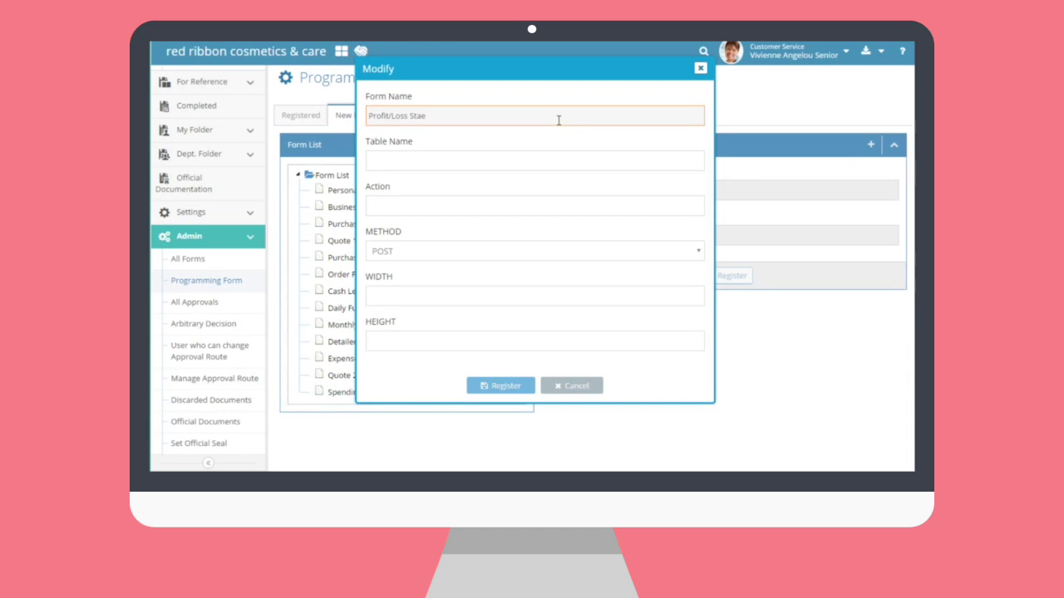
key(Tab)
text(profitlos)
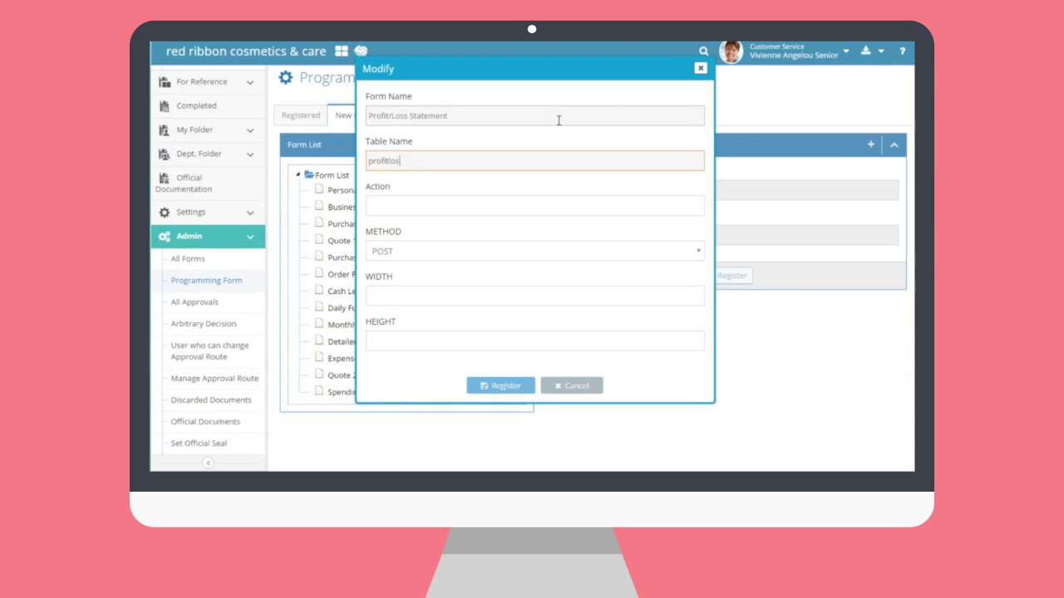
click(705, 380)
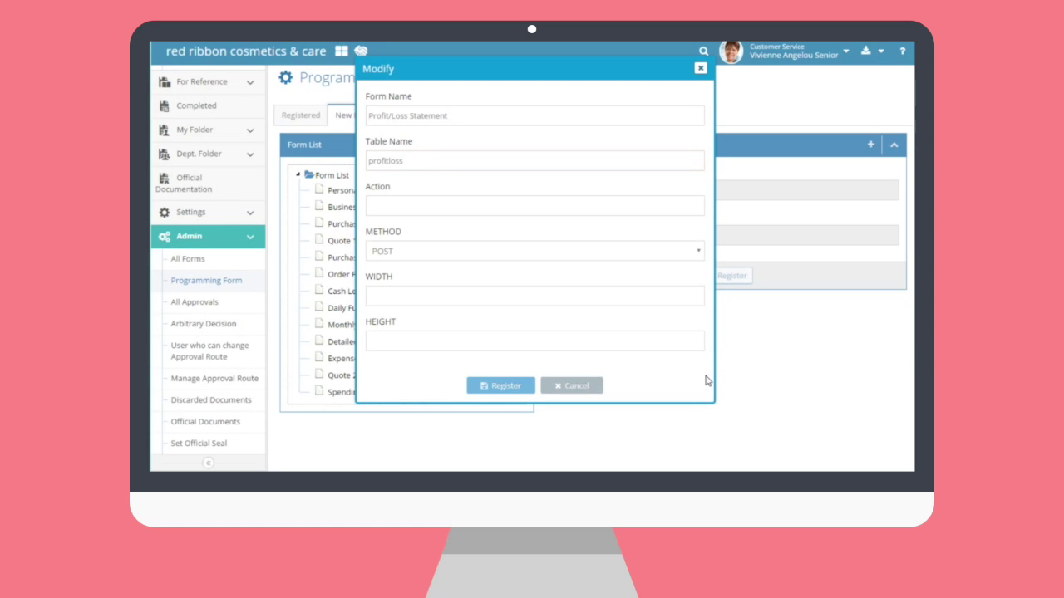
click(522, 387)
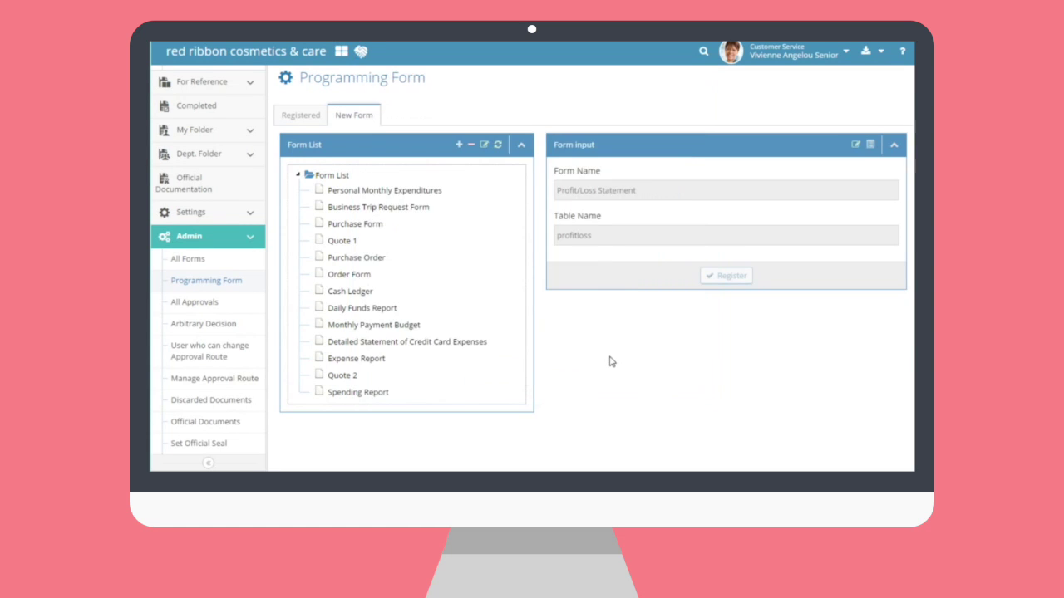
- Add an Inputbox field labelled Income 1 to the Profit/Loss Statement form
click(870, 146)
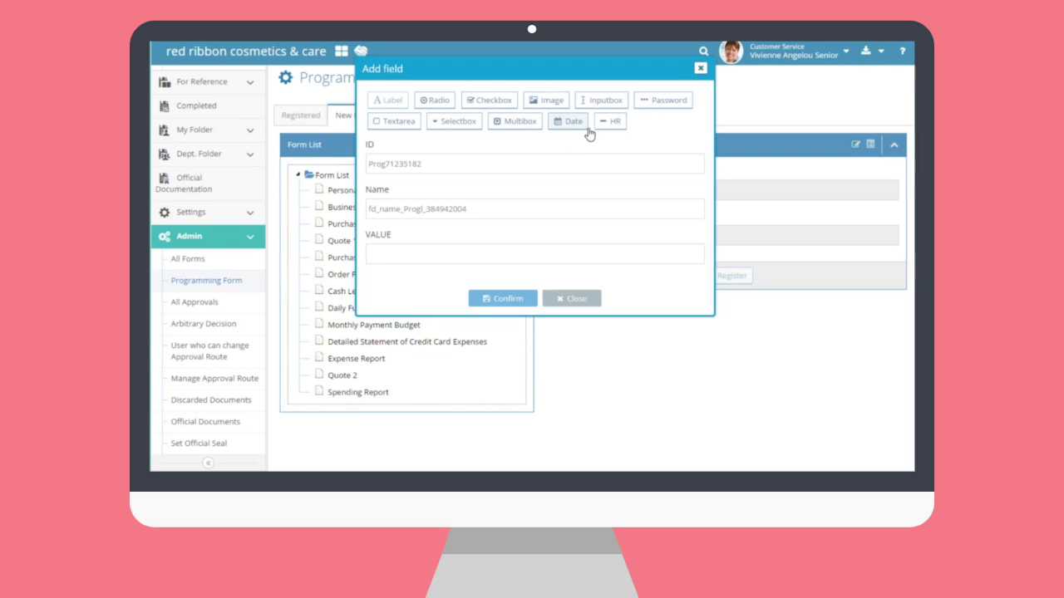
click(605, 101)
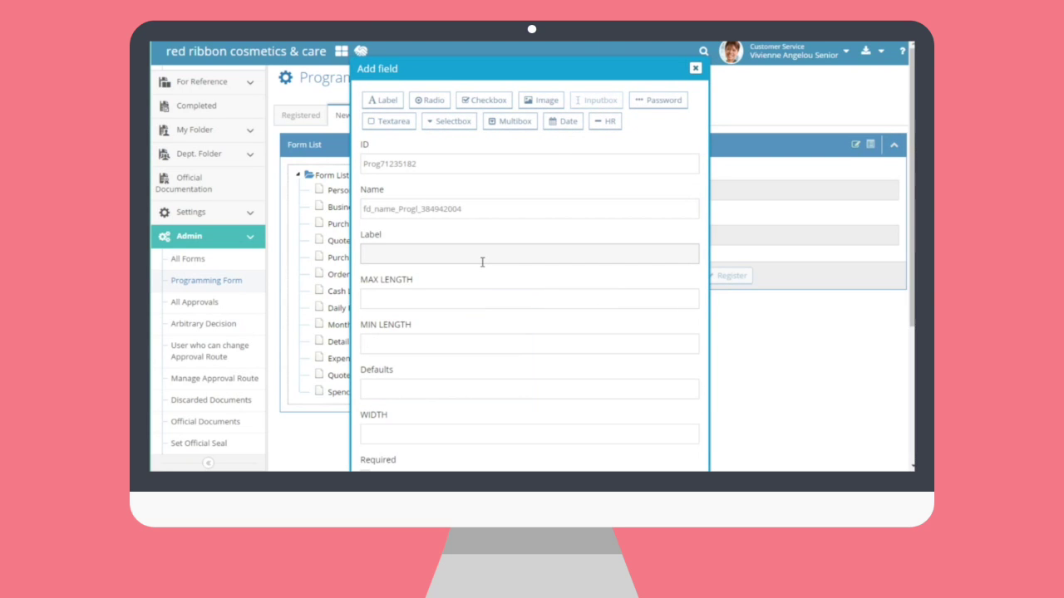
text(Income 1)
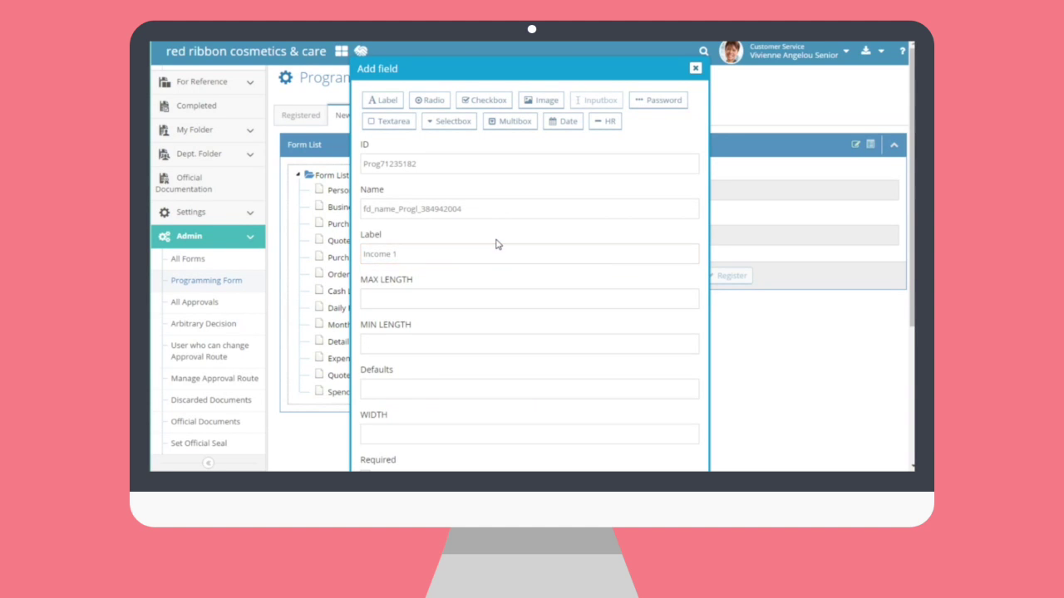
scroll(497, 249, down, 5)
click(504, 442)
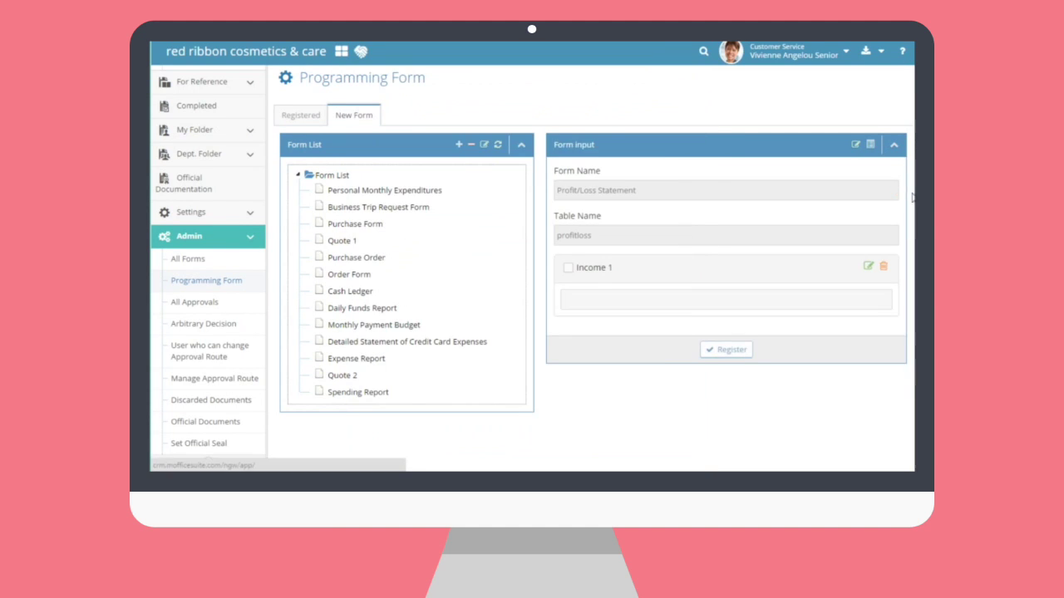
- Add the remaining income, expense, total and Profit/Loss input boxes plus Start Date and End Date date fields, and register the form
click(870, 145)
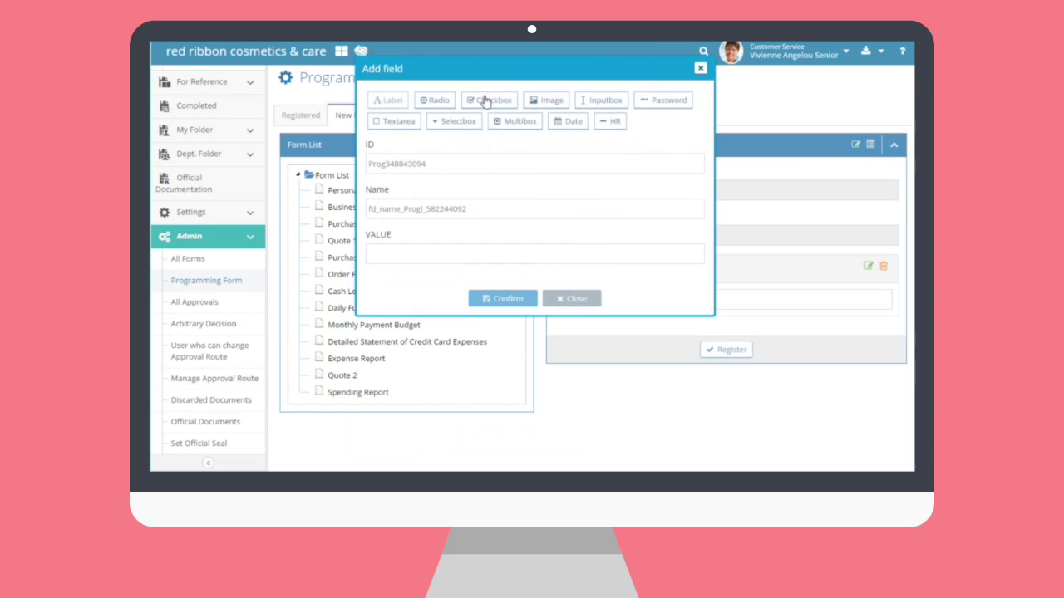
click(603, 100)
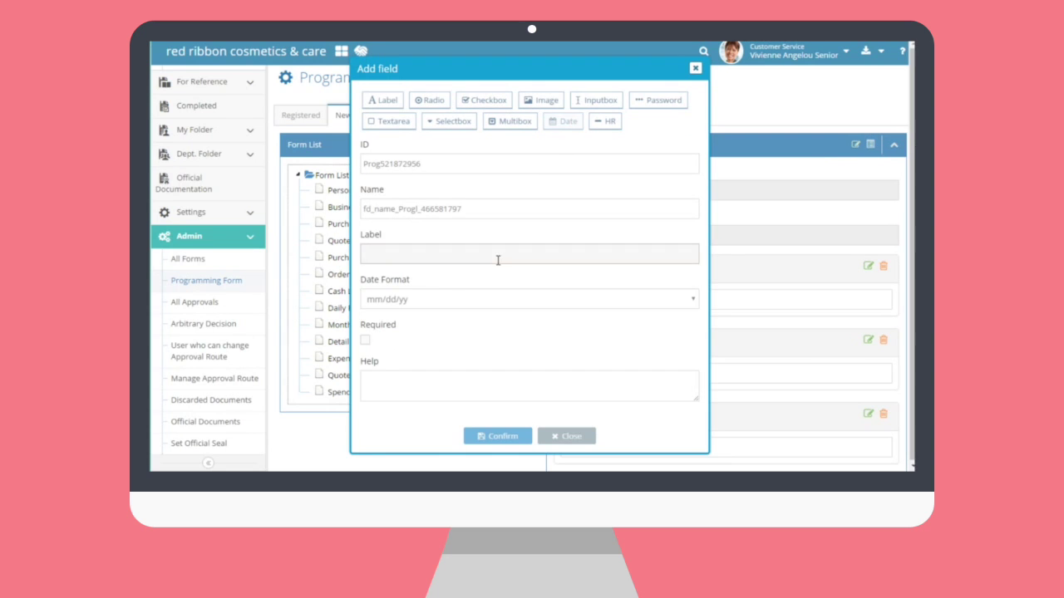
click(518, 301)
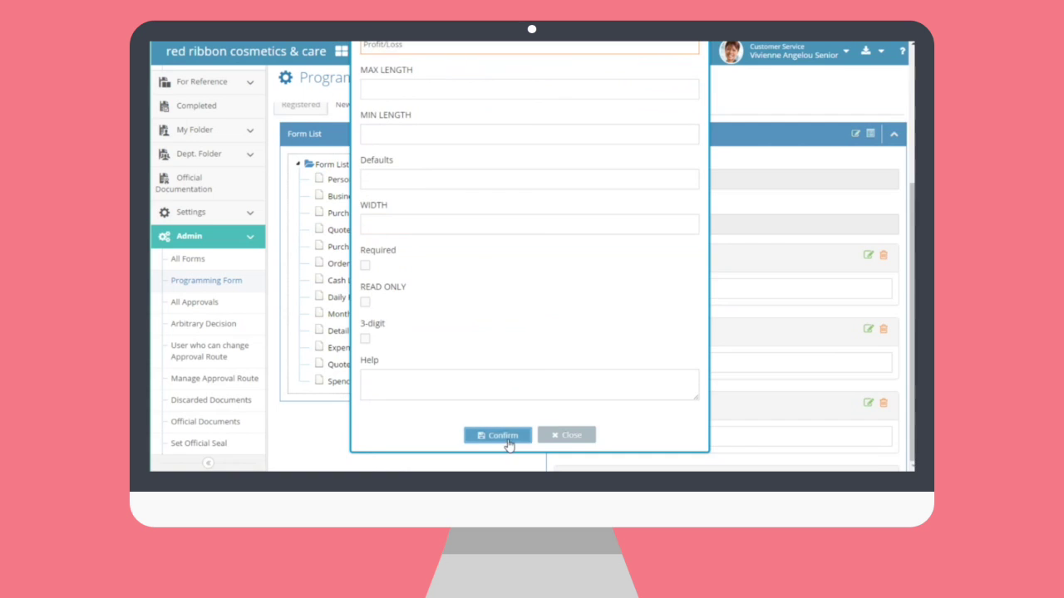
click(504, 437)
scroll(735, 342, down, 15)
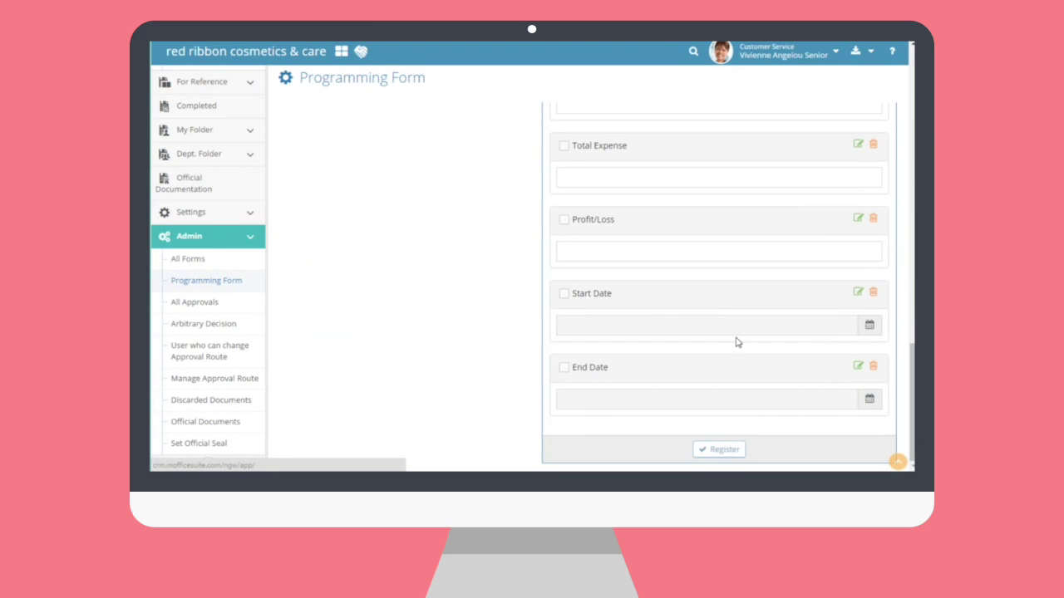
click(738, 448)
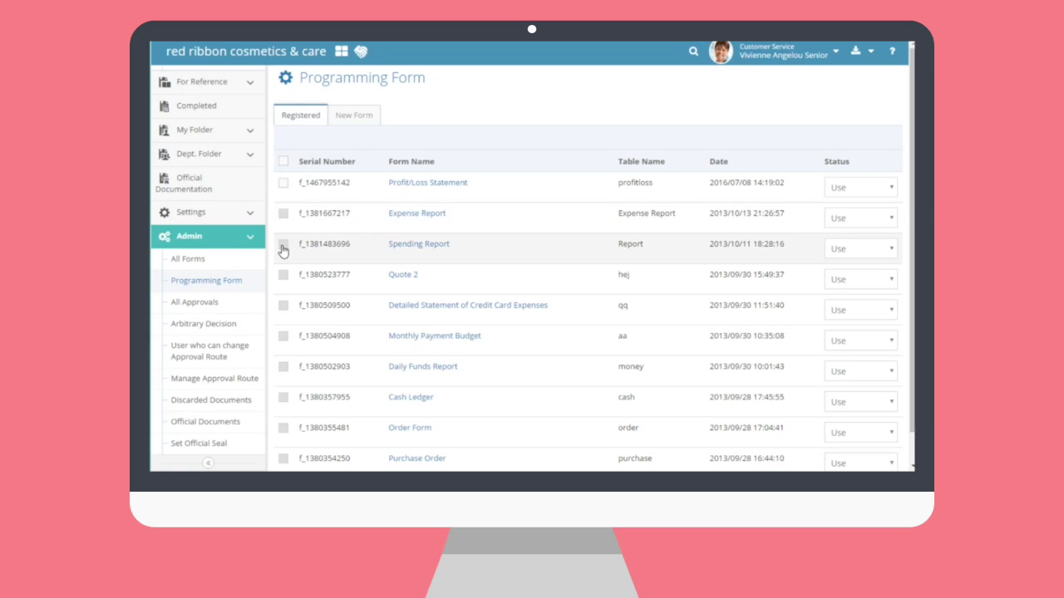
- Open the Profit/Loss Statement form from the registered programming forms for editing
click(281, 186)
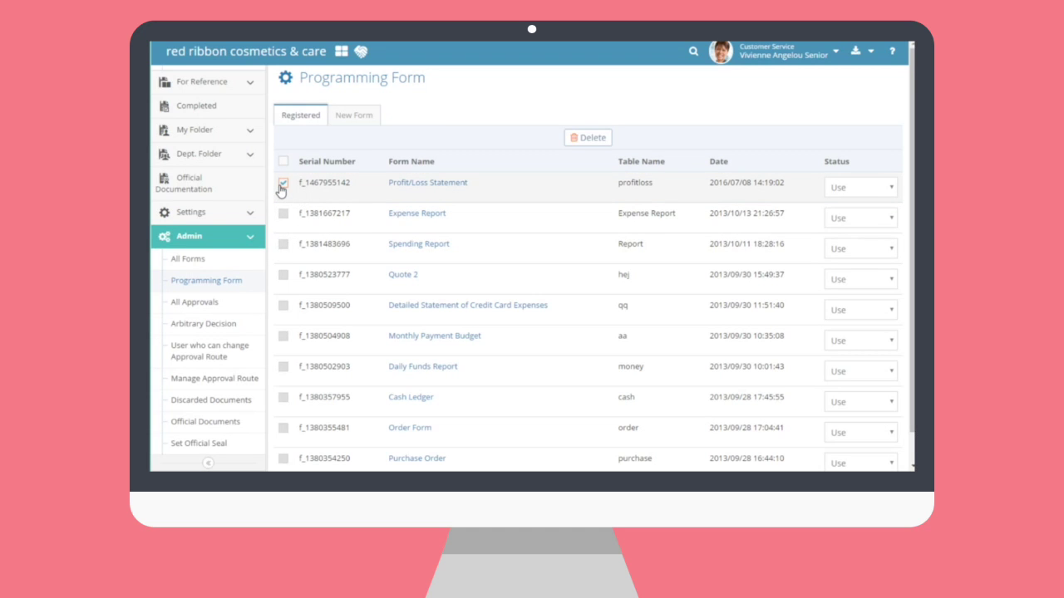
click(283, 187)
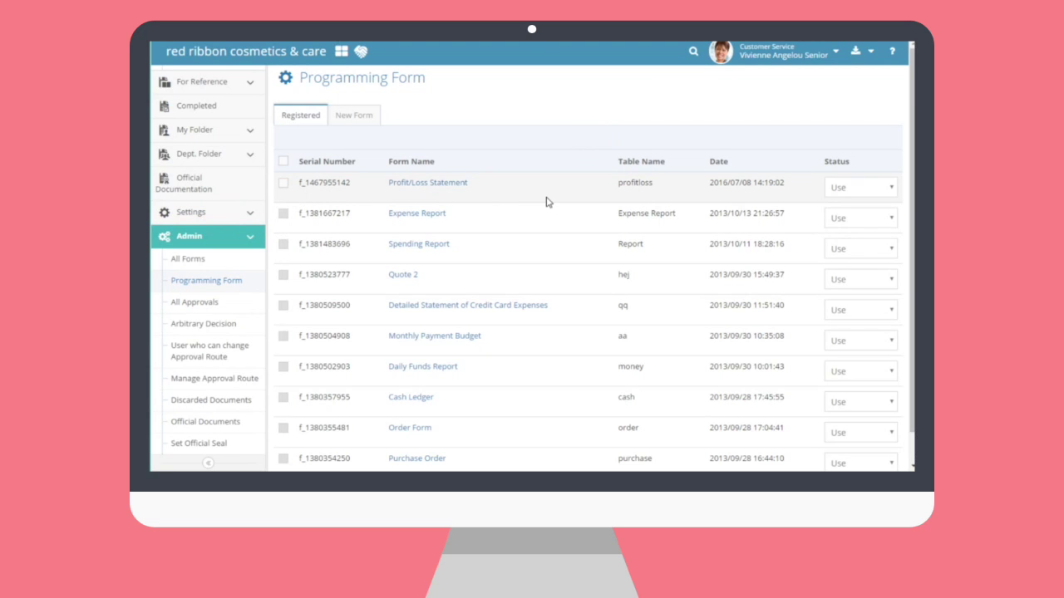
click(458, 184)
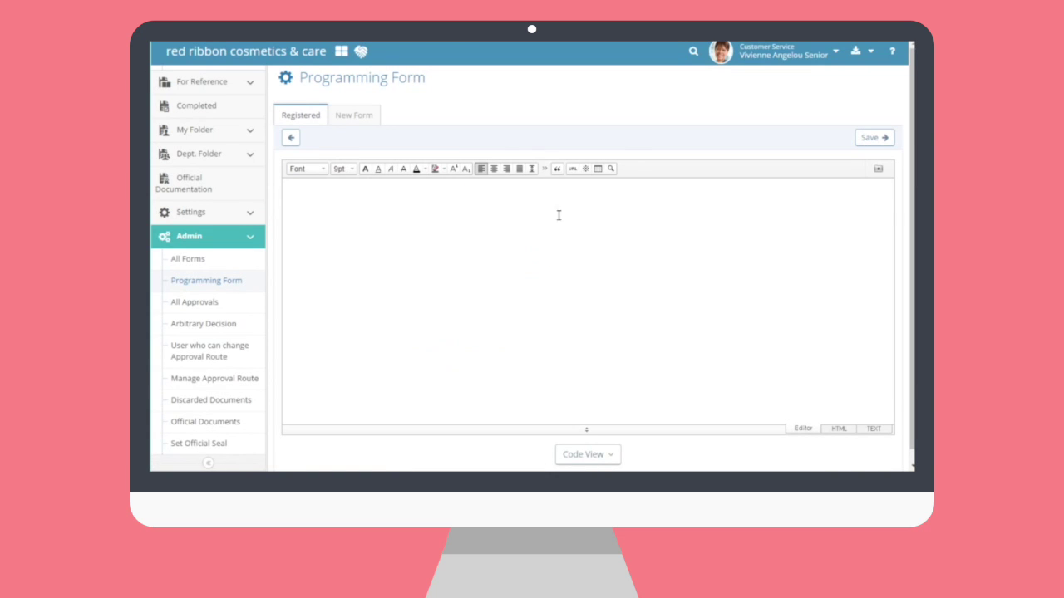
- Display the code list of the form's fields and look through the codes for incomes, dates and expenses
click(617, 456)
scroll(632, 363, down, 1)
scroll(632, 366, down, 6)
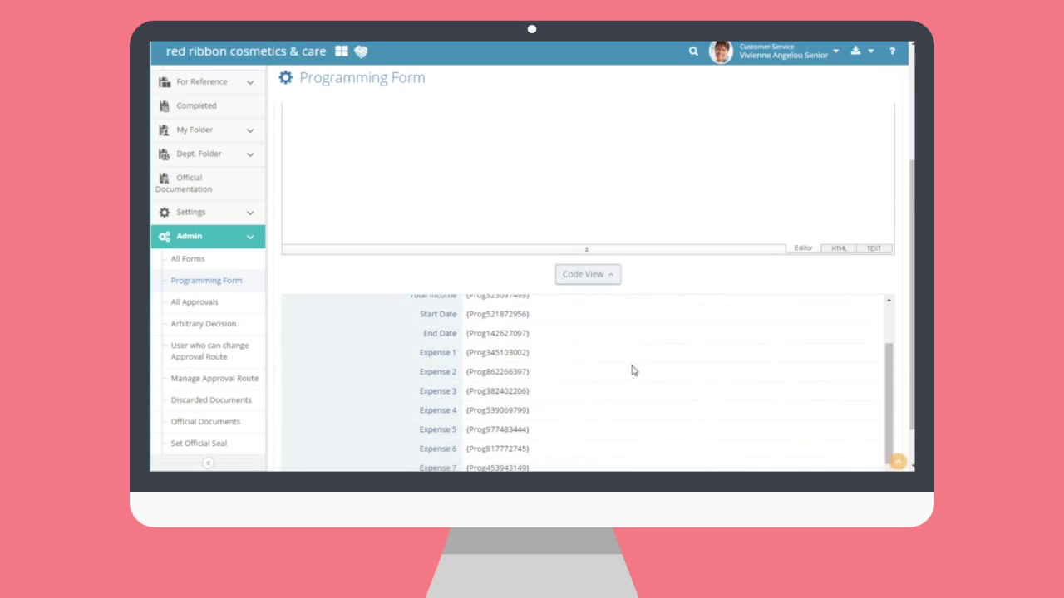
scroll(632, 371, up, 5)
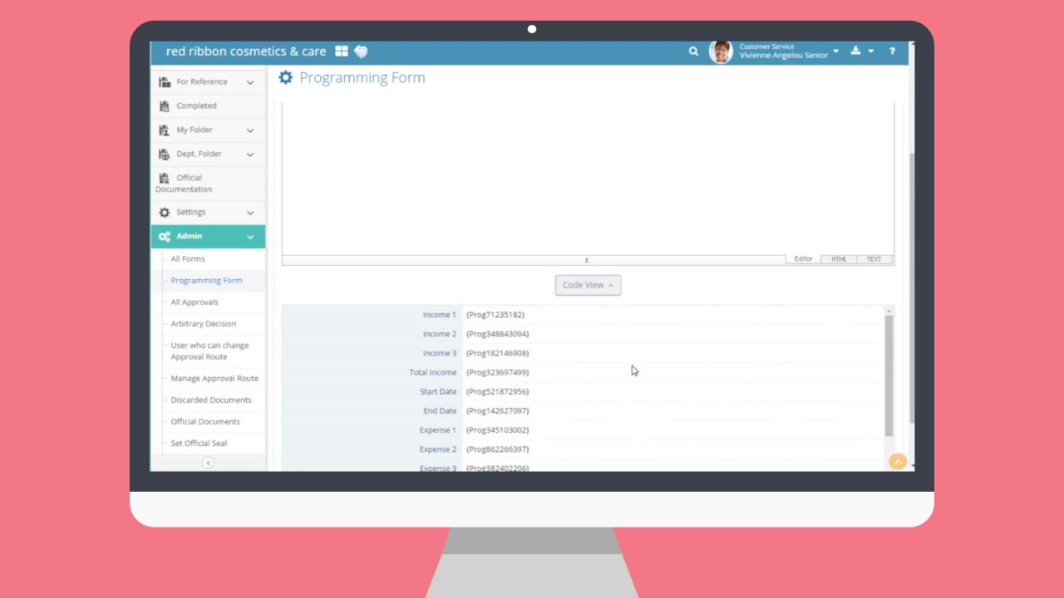
scroll(765, 283, up, 2)
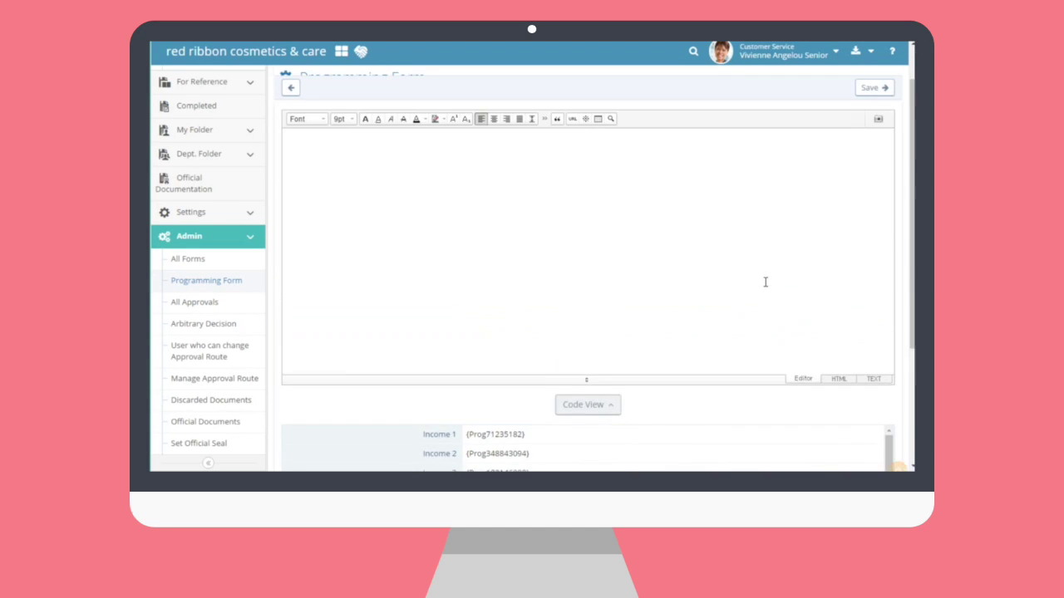
- Paste the prepared Profit and Loss Statement table markup into the form as HTML source and look it over
click(838, 379)
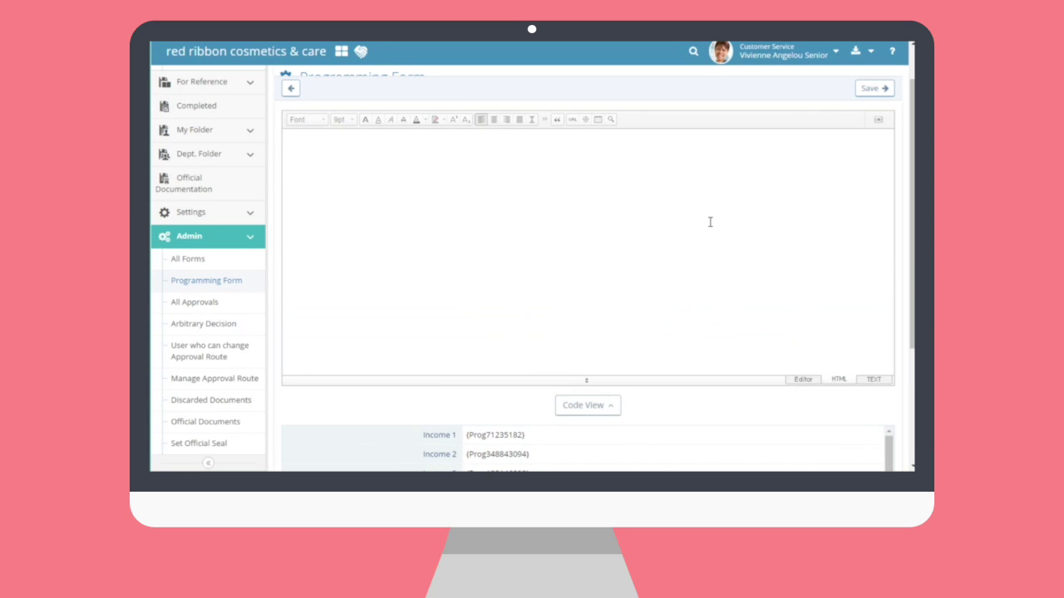
key(ctrl+v)
drag(888, 345, 887, 146)
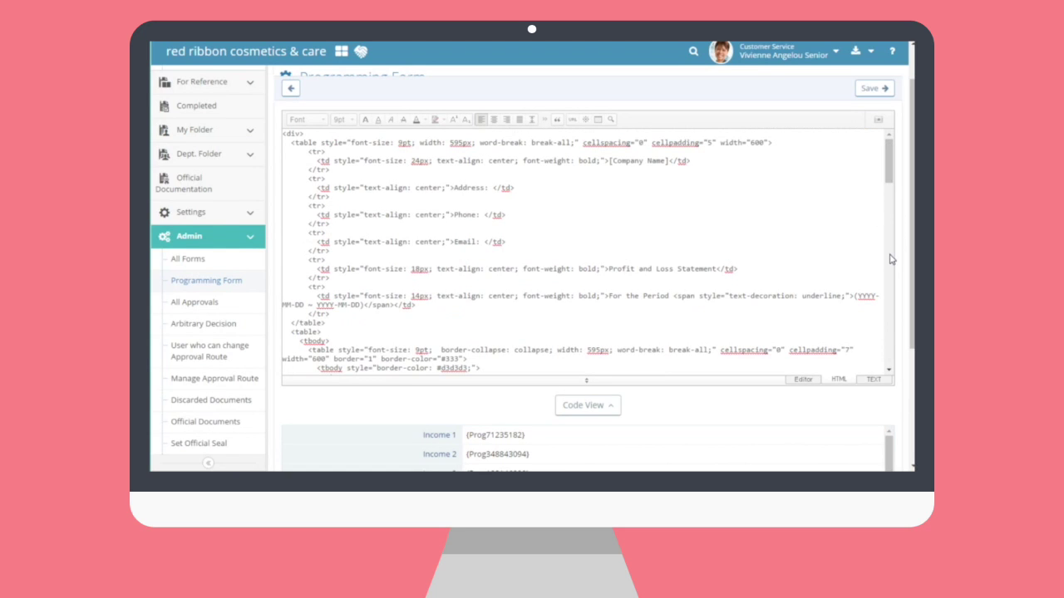
- Replace the first YYYY-MM-DD placeholder in the period line with the Start Date code {Prog521872956}
drag(890, 166, 890, 176)
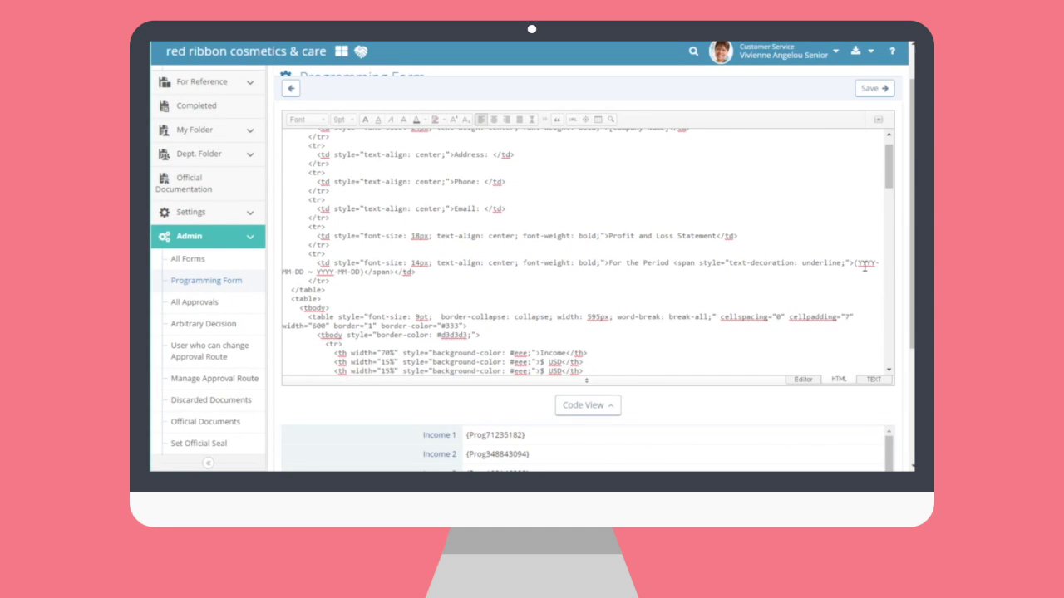
drag(911, 158, 908, 285)
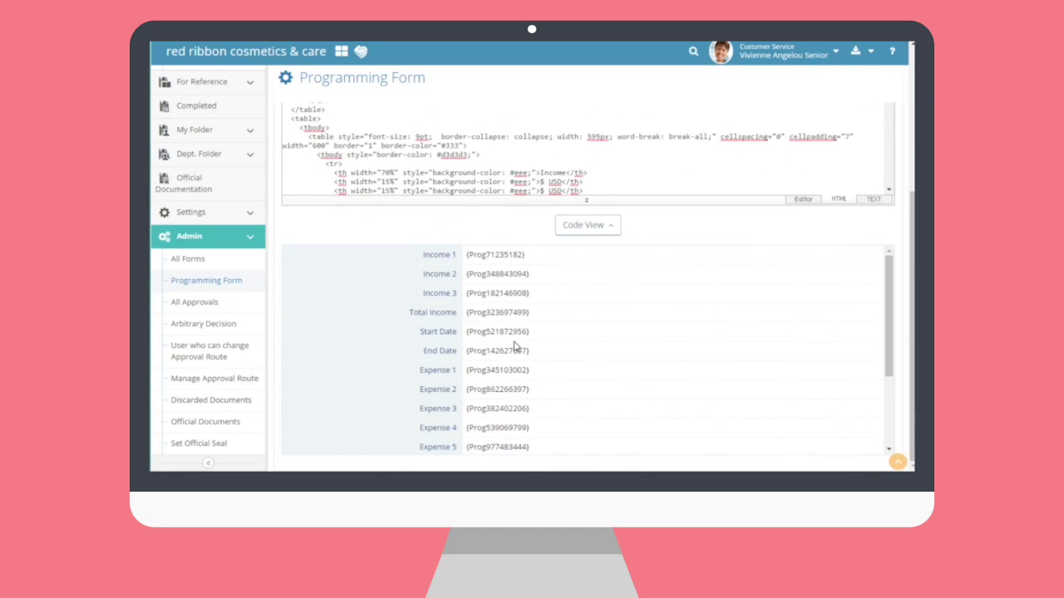
drag(530, 333, 467, 338)
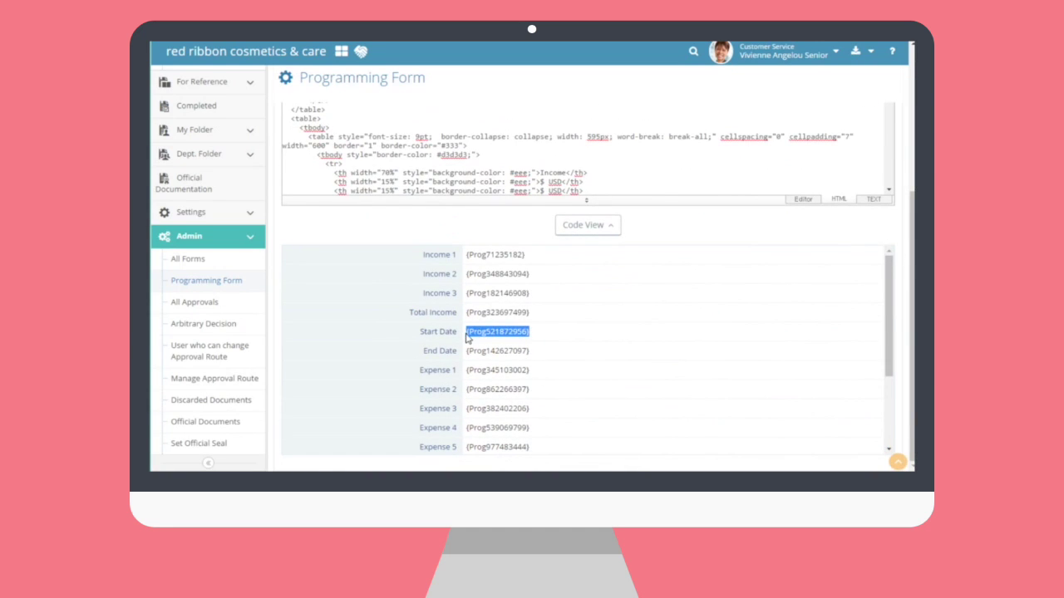
scroll(909, 319, up, 2)
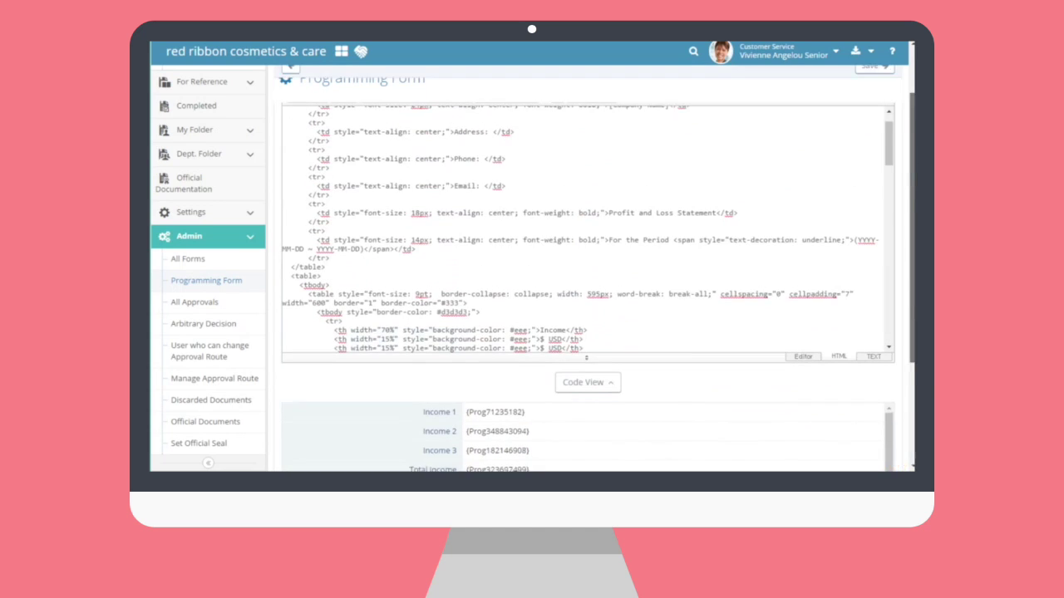
drag(859, 253, 303, 265)
text({Prog521872956})
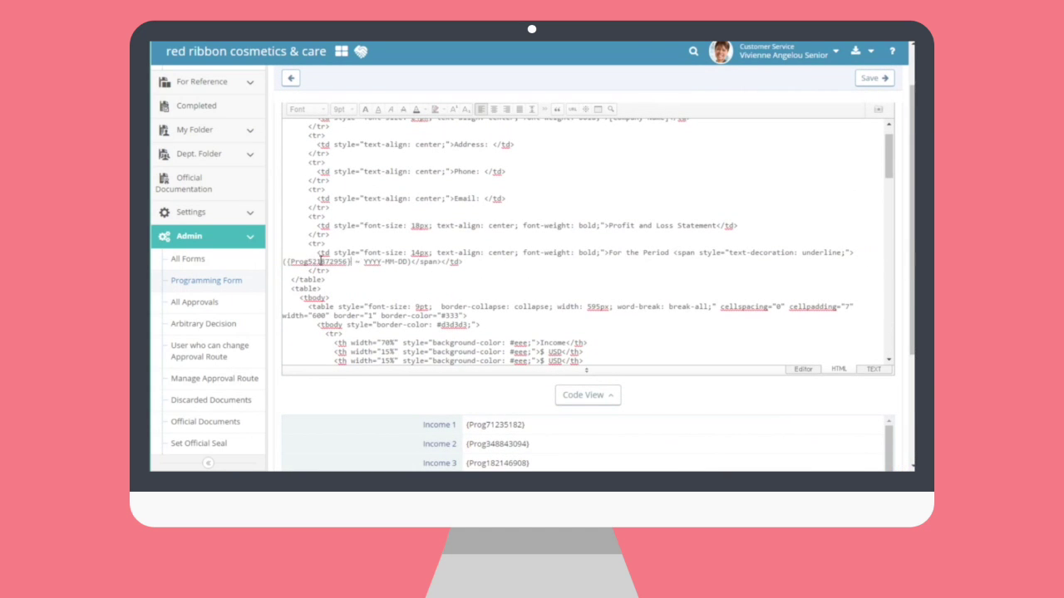
- Replace the second YYYY-MM-DD placeholder in the period line with the End Date code {Prog142627097}
scroll(858, 170, down, 2)
double_click(496, 424)
key(ctrl+c)
drag(362, 166, 407, 166)
key(ctrl+v)
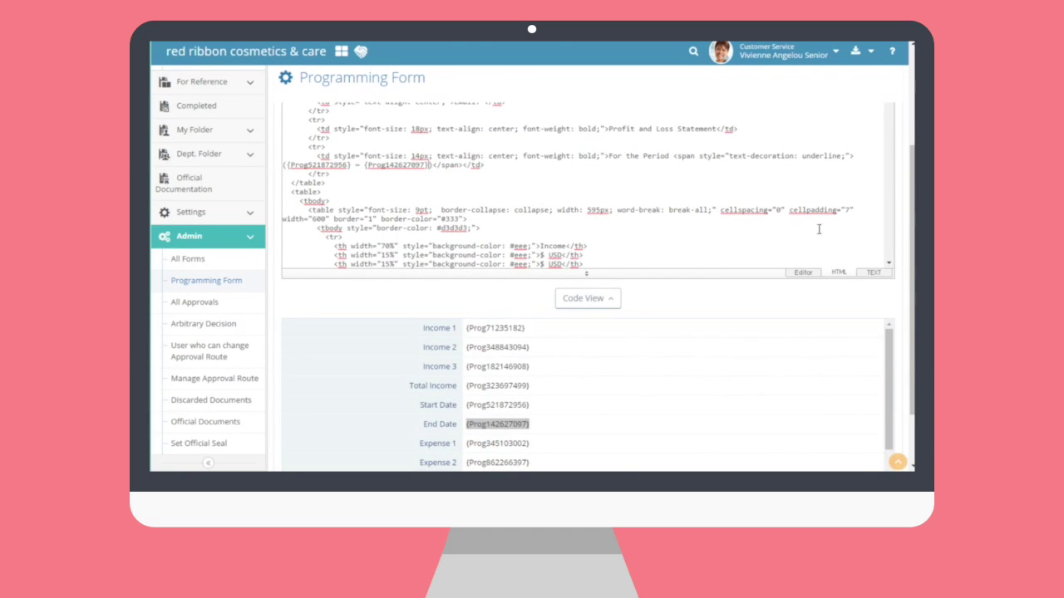
- Put the Income 1, Income 2 and Income 3 codes into the Sales, Services and Other amount cells of the HTML
double_click(495, 327)
scroll(487, 218, down, 3)
double_click(362, 179)
key(ctrl+v)
double_click(495, 346)
double_click(369, 225)
key(ctrl+v)
double_click(496, 366)
scroll(487, 218, down, 3)
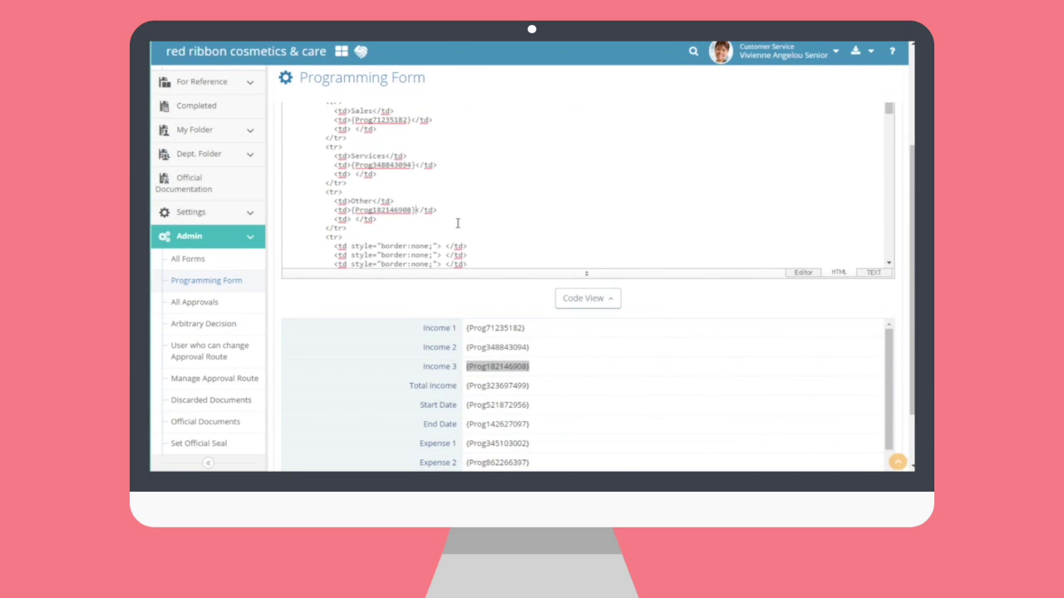
- Replace the placeholder amount in the Total Income row with the Total Income code {Prog323697499}
double_click(497, 386)
double_click(558, 189)
key(ctrl+v)
- Put the Expense 1 and Expense 2 codes into the Cost of Goods Sold and Depreciation amount cells
scroll(582, 390, down, 3)
double_click(495, 326)
double_click(361, 195)
key(ctrl+v)
double_click(495, 345)
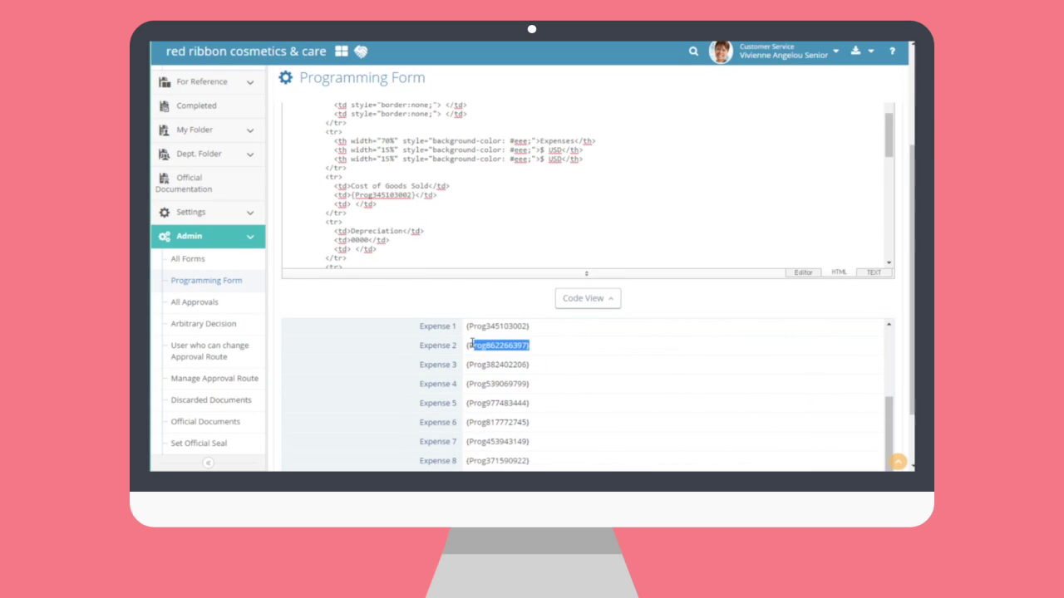
key(ctrl+v)
- Put the Expense 3 to Expense 6 codes into the Electricity, Insurance, Interest and Office Supplies amount cells
scroll(462, 215, down, 3)
double_click(495, 364)
key(ctrl+v)
double_click(496, 383)
key(ctrl+v)
double_click(496, 402)
key(ctrl+v)
double_click(495, 422)
double_click(369, 240)
key(ctrl+v)
- Put the Expense 7 and Expense 8 codes into the Rent and Repairs and Maintenance amount cells
double_click(495, 442)
double_click(369, 164)
key(ctrl+v)
scroll(582, 399, down, 3)
double_click(495, 399)
scroll(581, 208, up, 3)
double_click(370, 210)
key(ctrl+v)
- Put the remaining Expense 9 and Total Expense codes into the Wages and total expense amount cells
scroll(582, 391, up, 5)
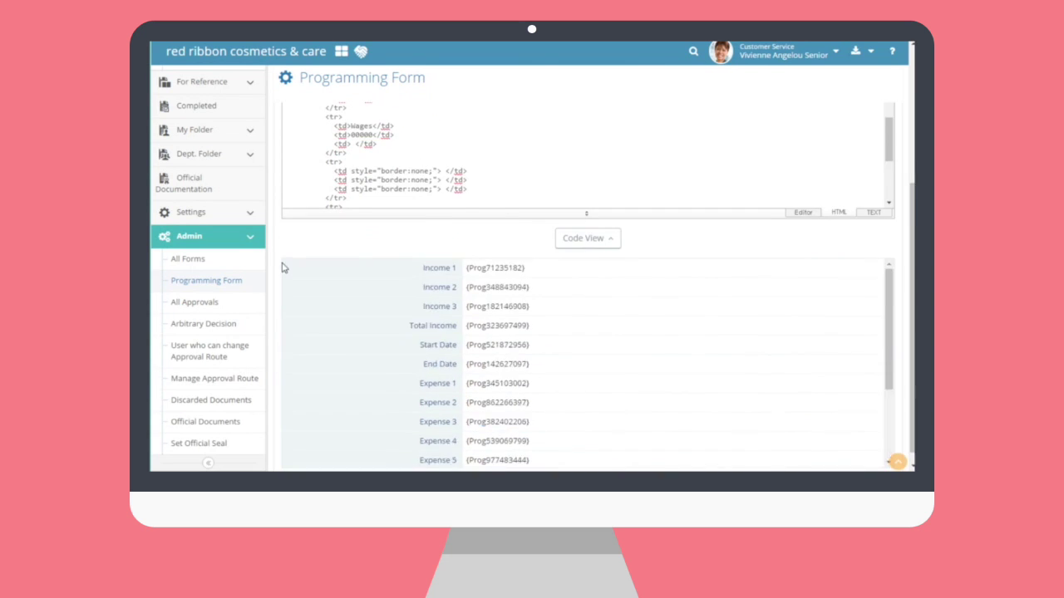
scroll(445, 188, down, 5)
scroll(582, 391, down, 5)
double_click(498, 420)
double_click(569, 163)
key(ctrl+v)
- Replace the placeholder amount in the Profit/Loss row with the code {Prog504934387} and save the form layout
double_click(498, 443)
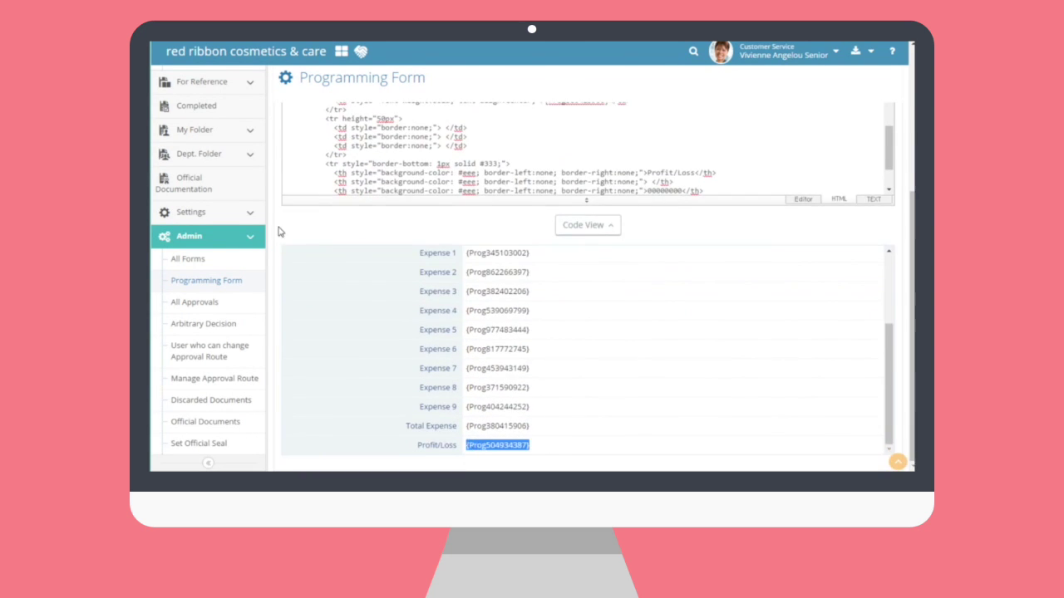
scroll(582, 207, down, 3)
double_click(678, 311)
key(ctrl+v)
scroll(881, 263, up, 15)
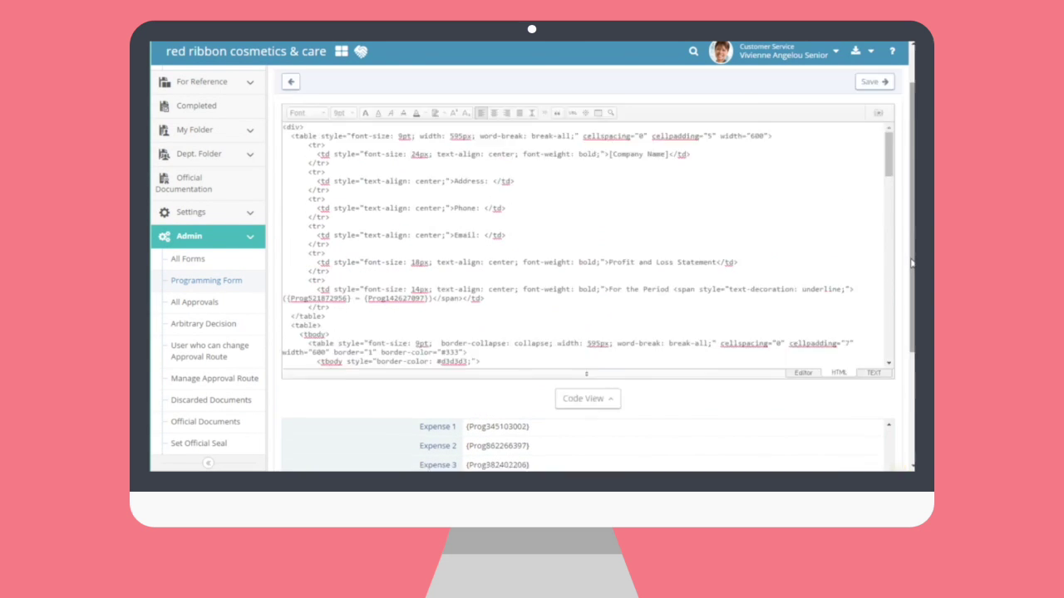
click(872, 138)
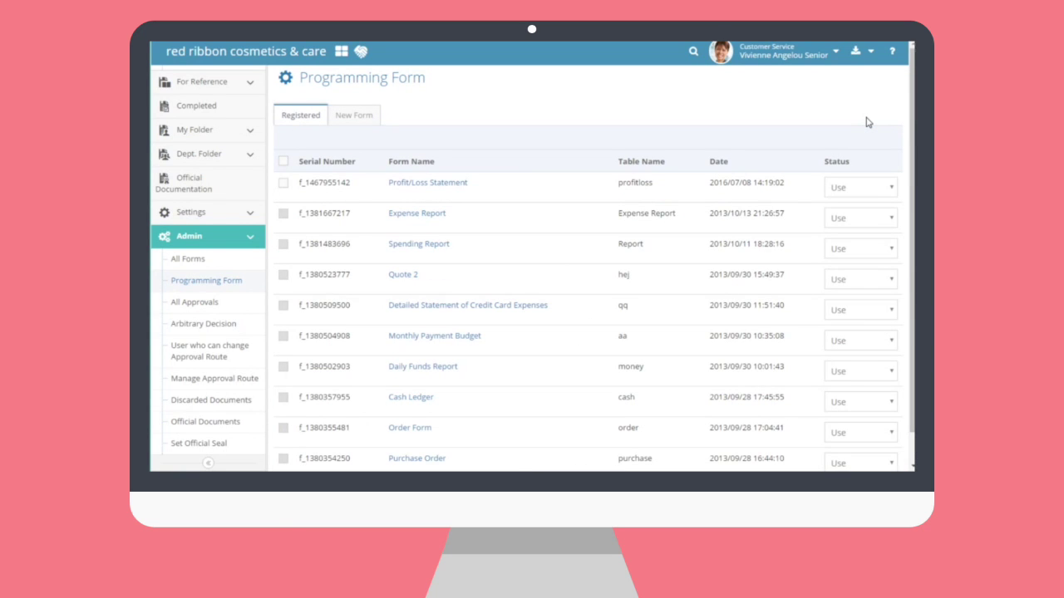
- Select Profit/Loss Statement in the form list for new forms and open its preview
click(352, 117)
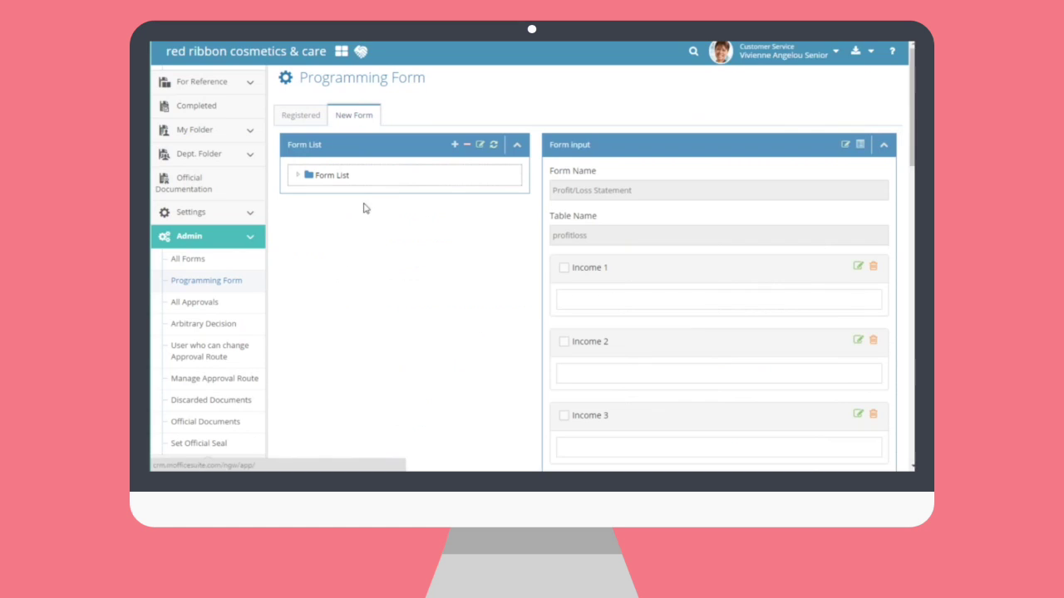
click(297, 174)
click(397, 409)
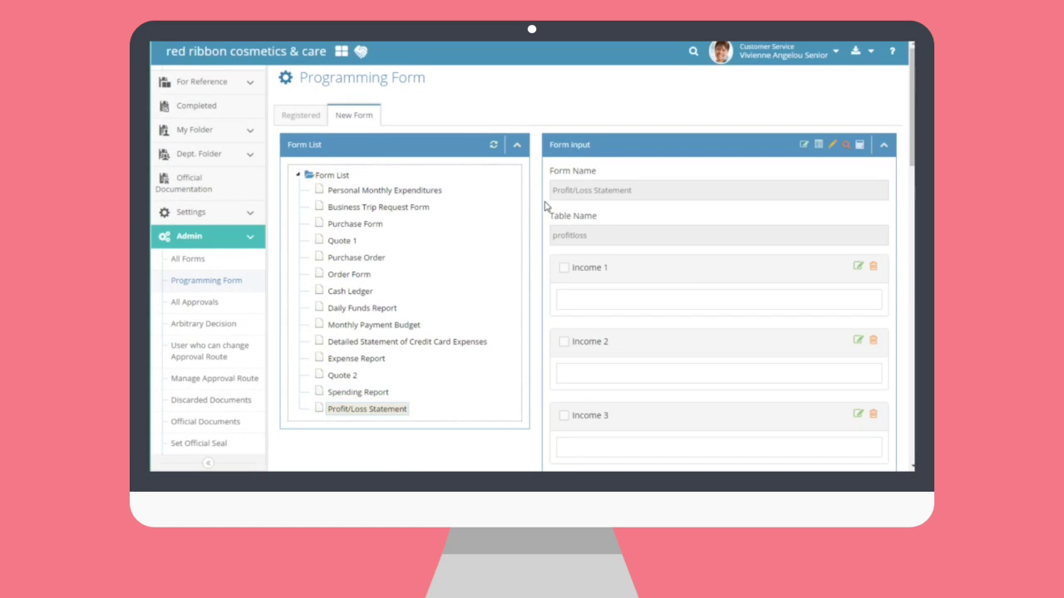
click(847, 145)
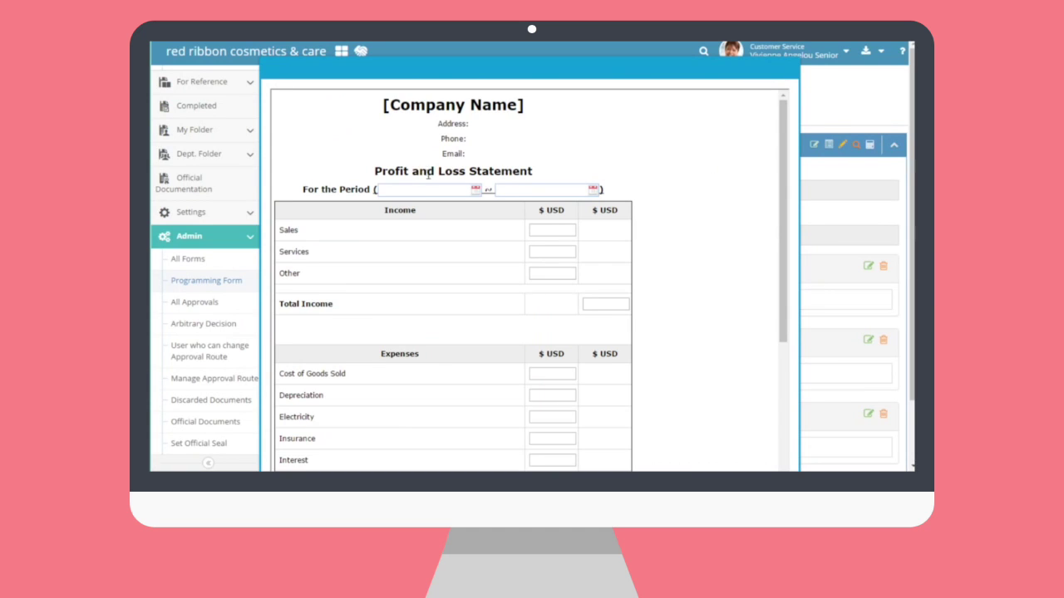
- Test the preview's date fields with 2016-08-05 and 2016-07-06, check the rest of the statement and close the preview
click(475, 190)
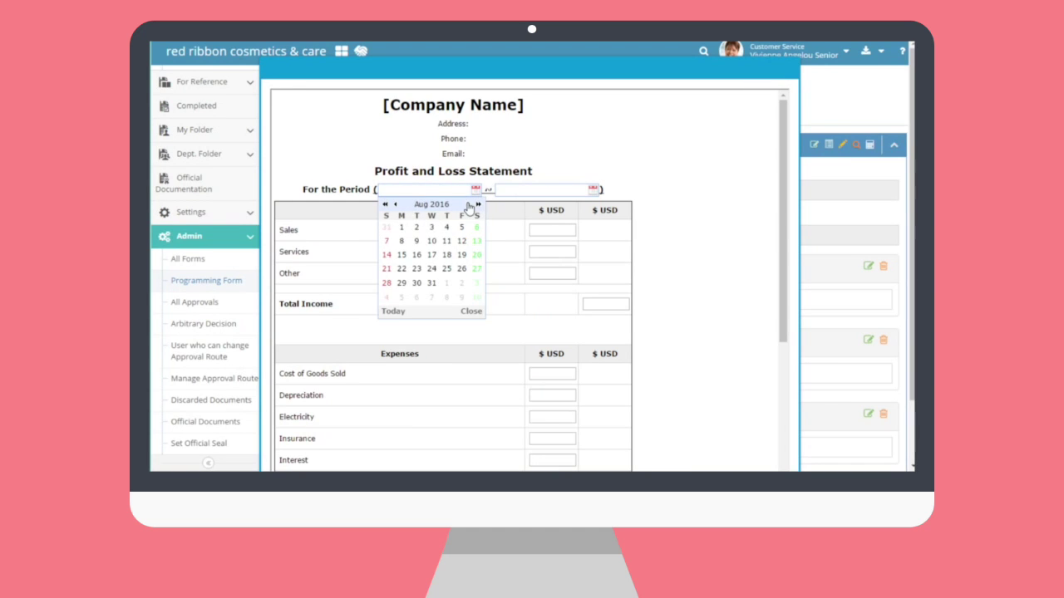
click(463, 227)
click(592, 190)
click(548, 241)
scroll(646, 185, down, 1)
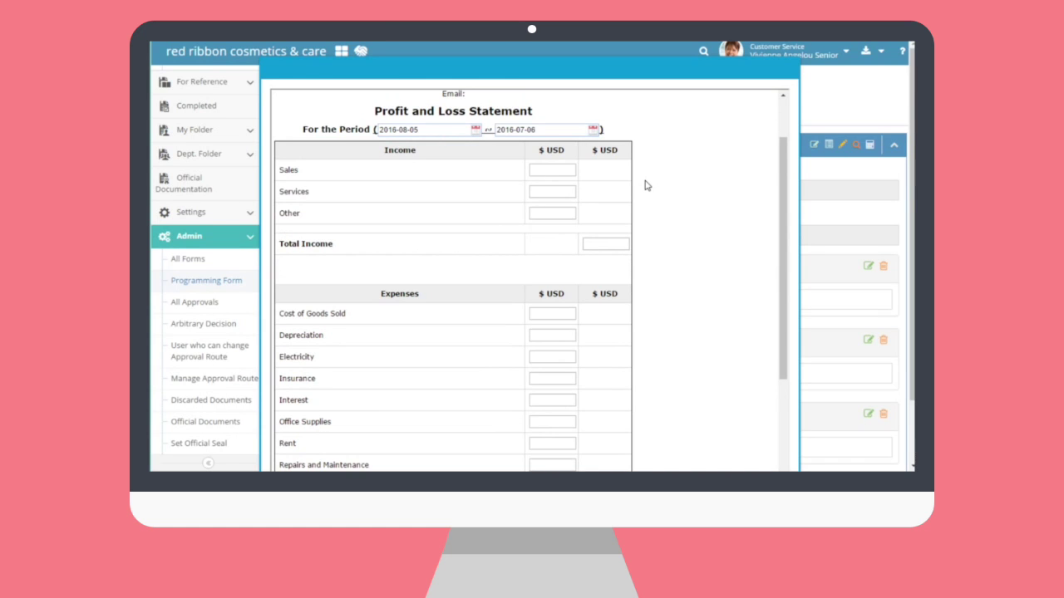
scroll(645, 185, down, 4)
click(758, 432)
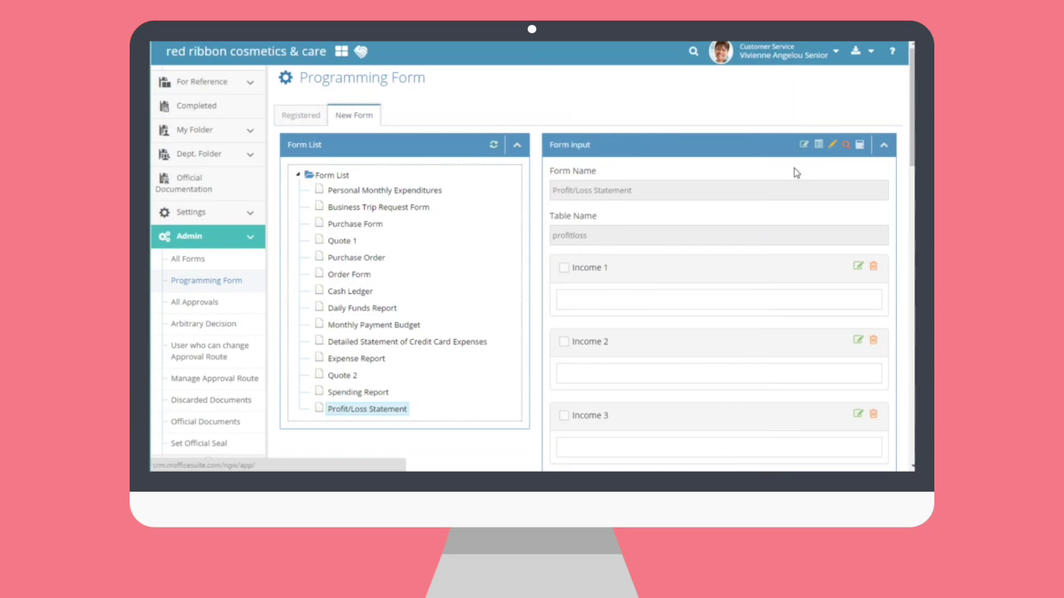
- Start a formula for the Total Income field, naming it total income and setting FIX to No use
click(860, 146)
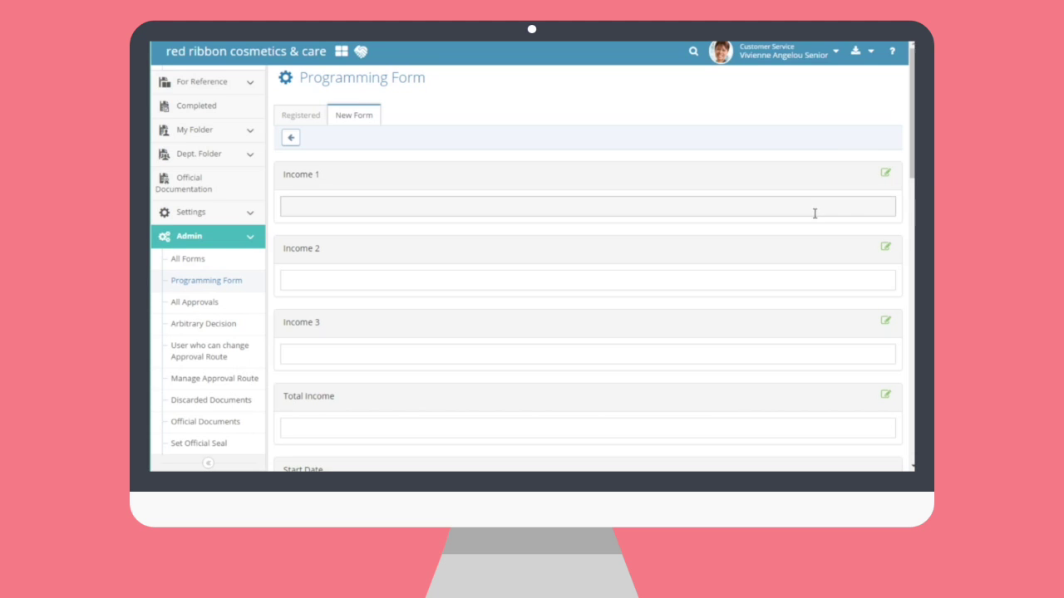
scroll(814, 211, down, 1)
scroll(862, 152, up, 1)
scroll(814, 295, down, 1)
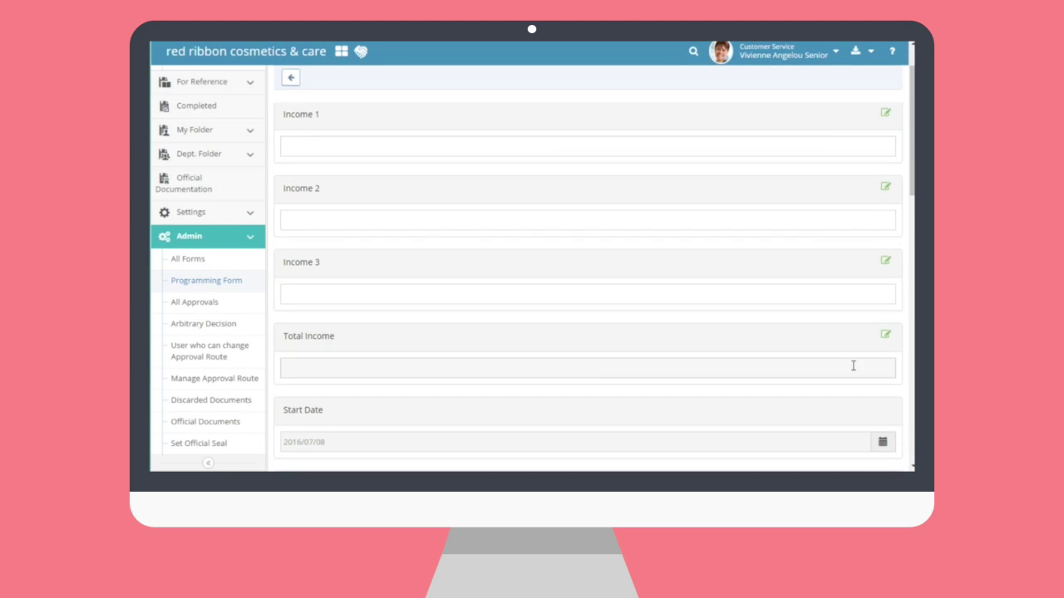
click(886, 338)
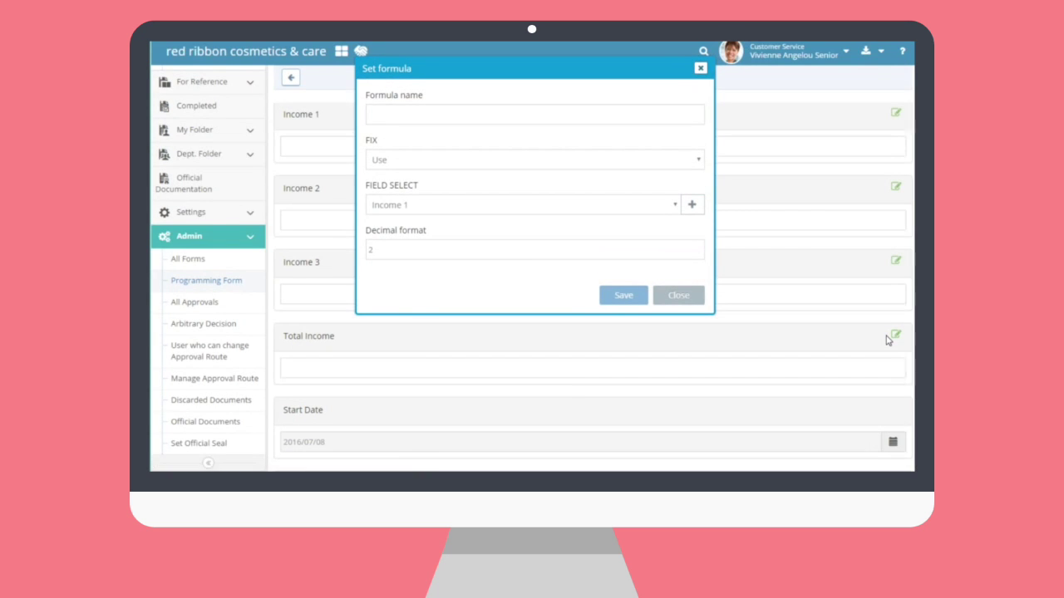
click(577, 115)
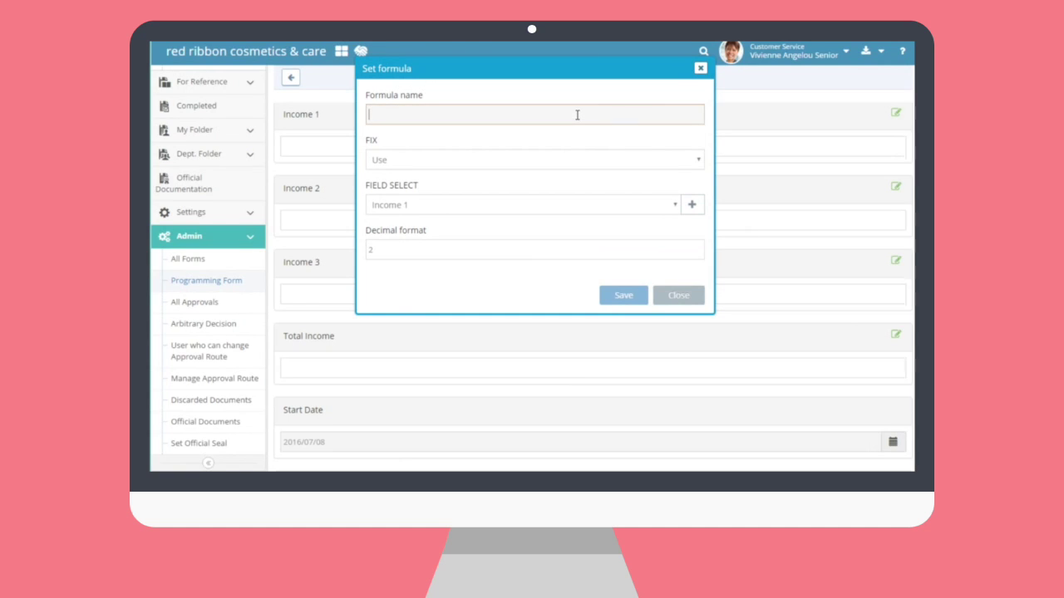
text(total income)
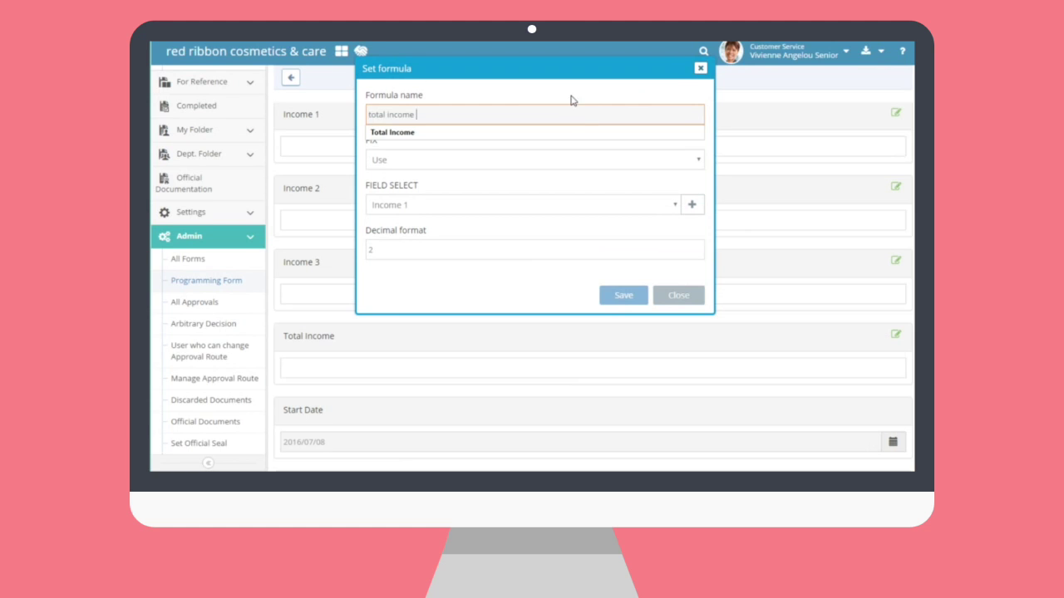
click(570, 161)
click(558, 190)
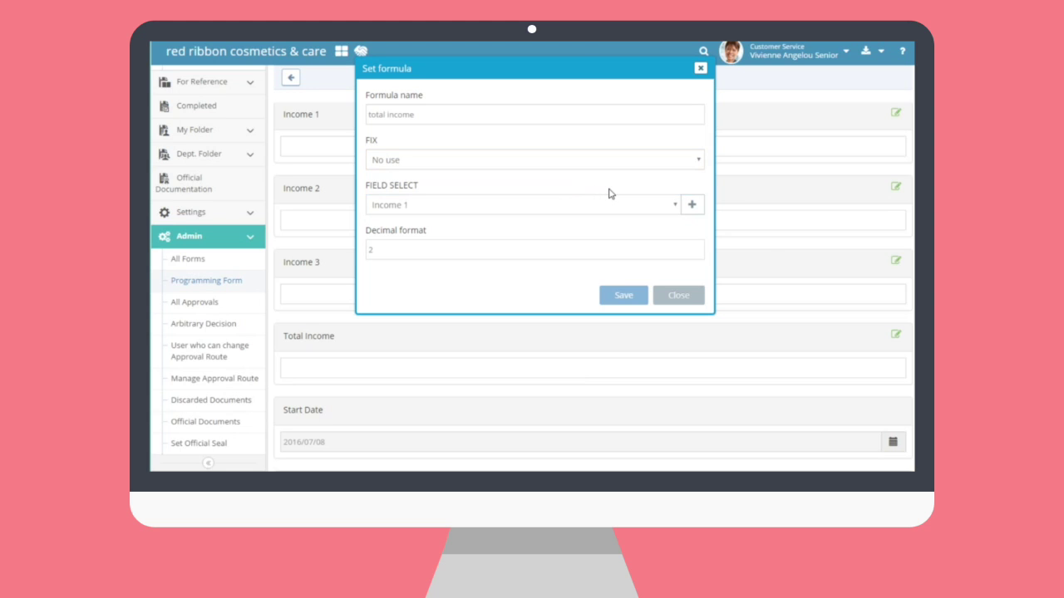
- Add the fields Income 1, Income 2 and Income 3 to the total income formula
click(694, 207)
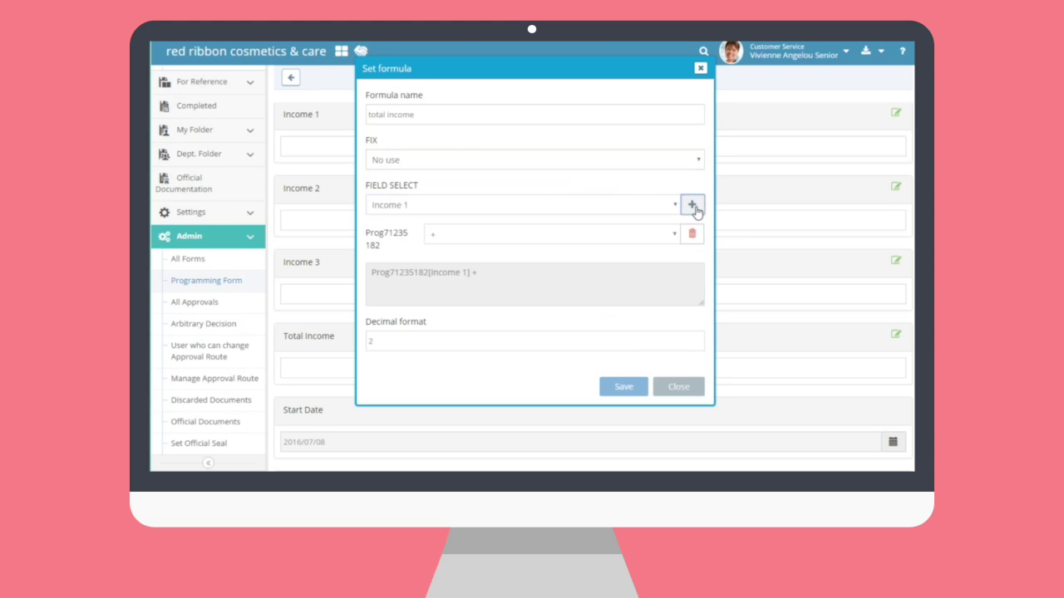
click(655, 209)
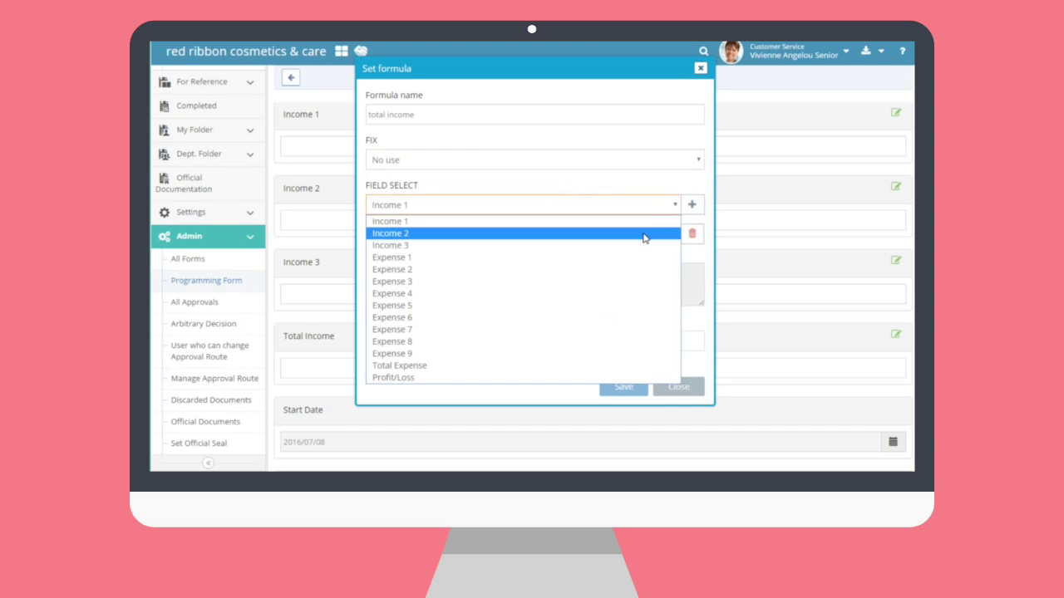
click(649, 235)
click(692, 206)
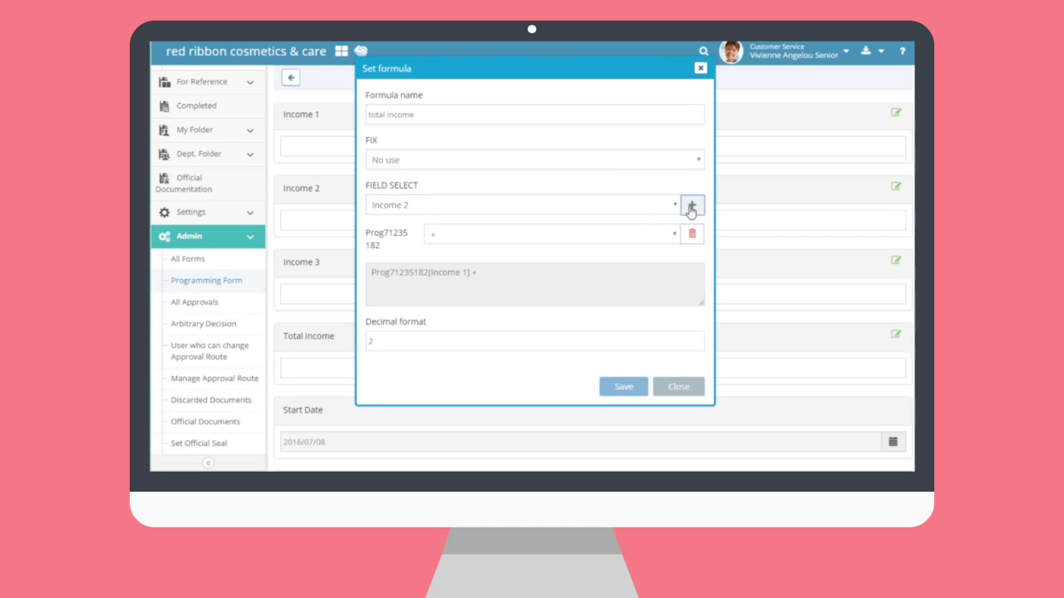
click(646, 210)
click(633, 245)
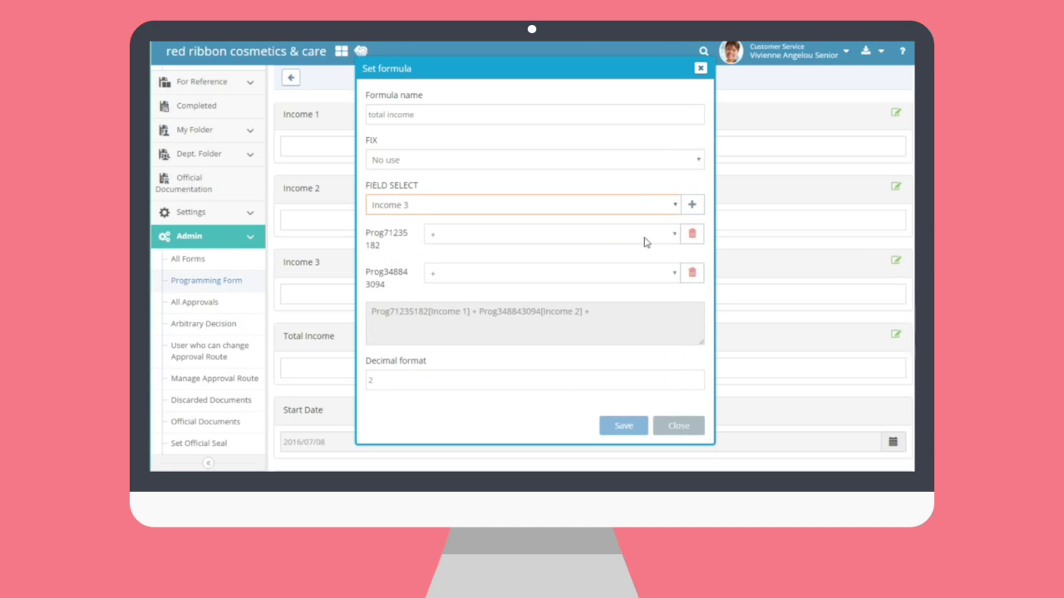
click(694, 210)
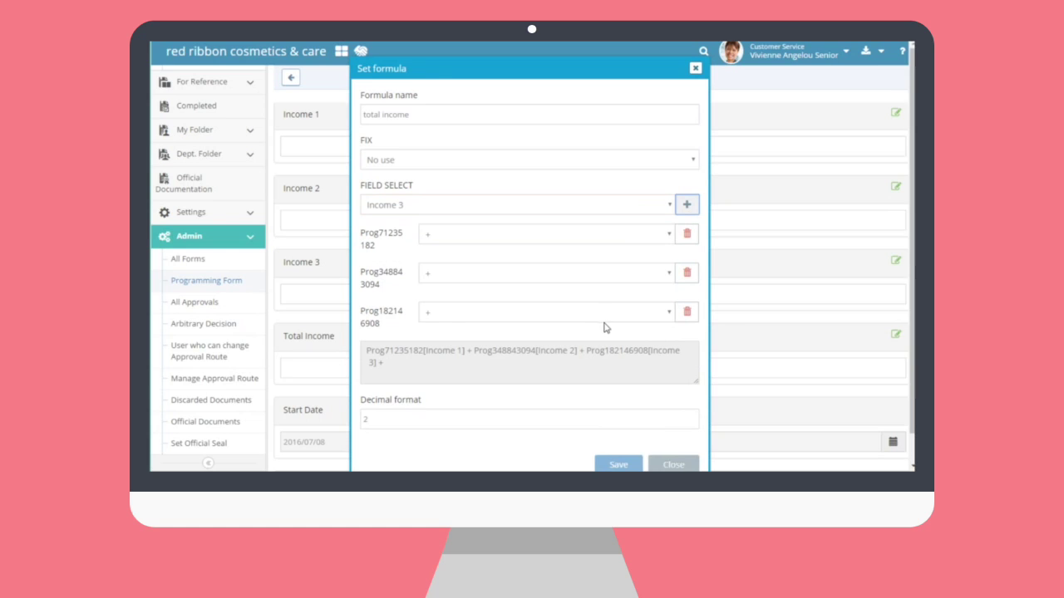
- Keep the plus operator after Income 1 and Income 2, and set the operator after Income 3 to END
click(608, 234)
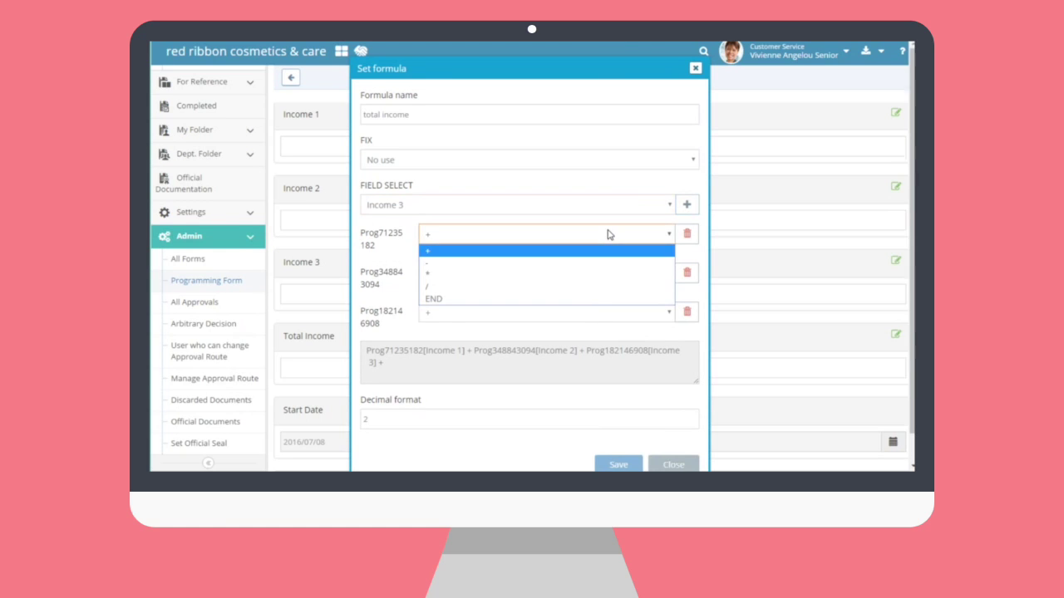
click(613, 240)
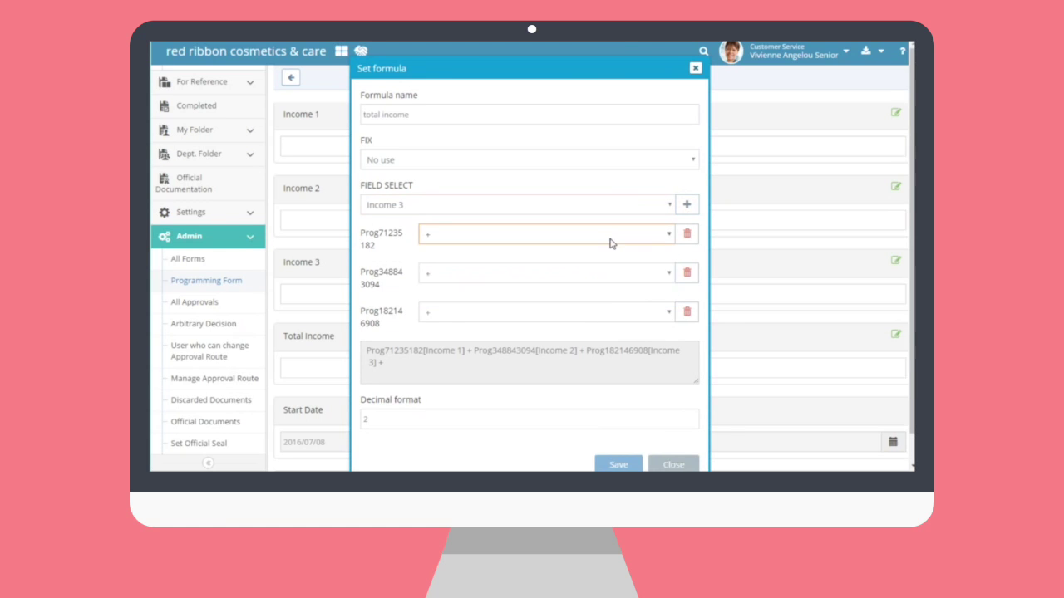
click(579, 313)
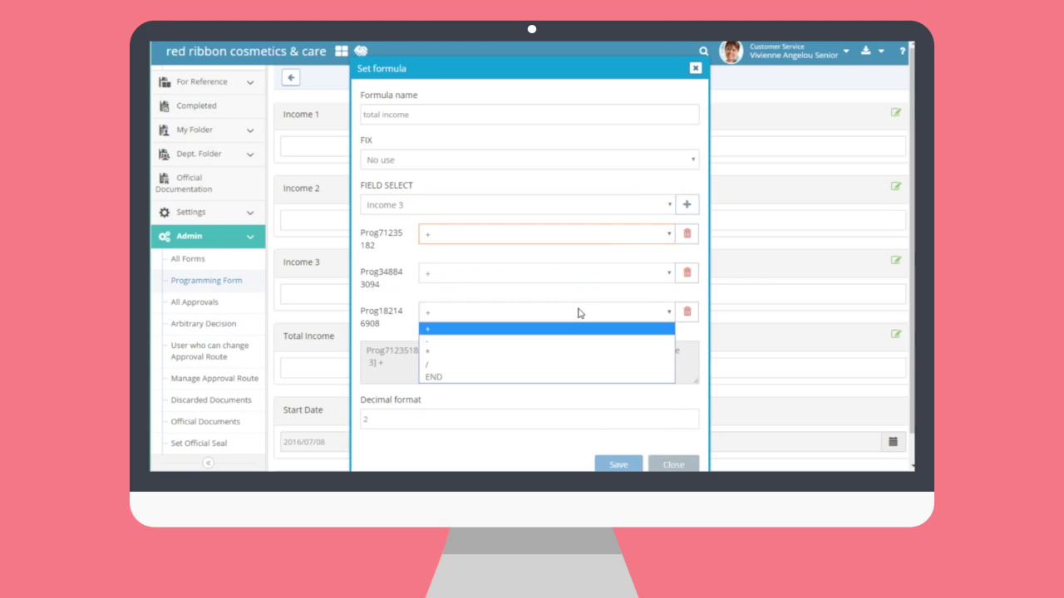
click(509, 376)
scroll(532, 340, down, 1)
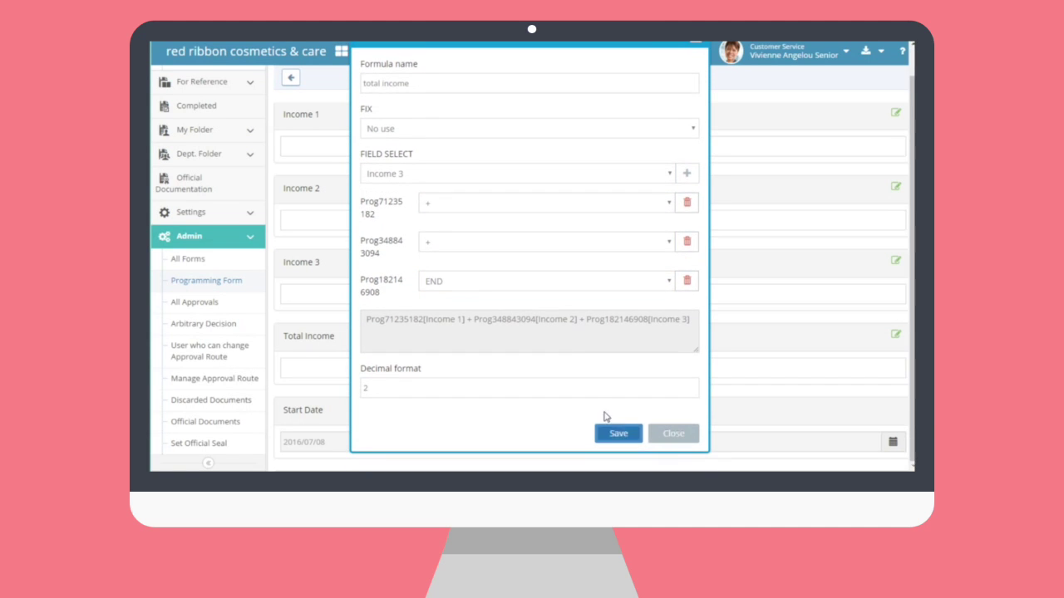
click(589, 281)
click(598, 300)
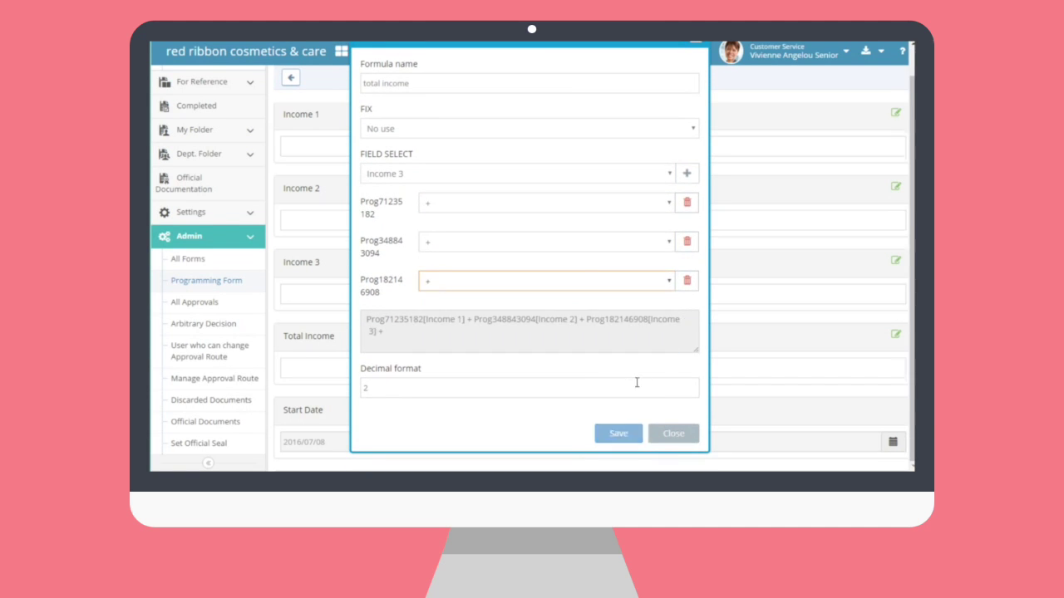
click(637, 281)
click(585, 346)
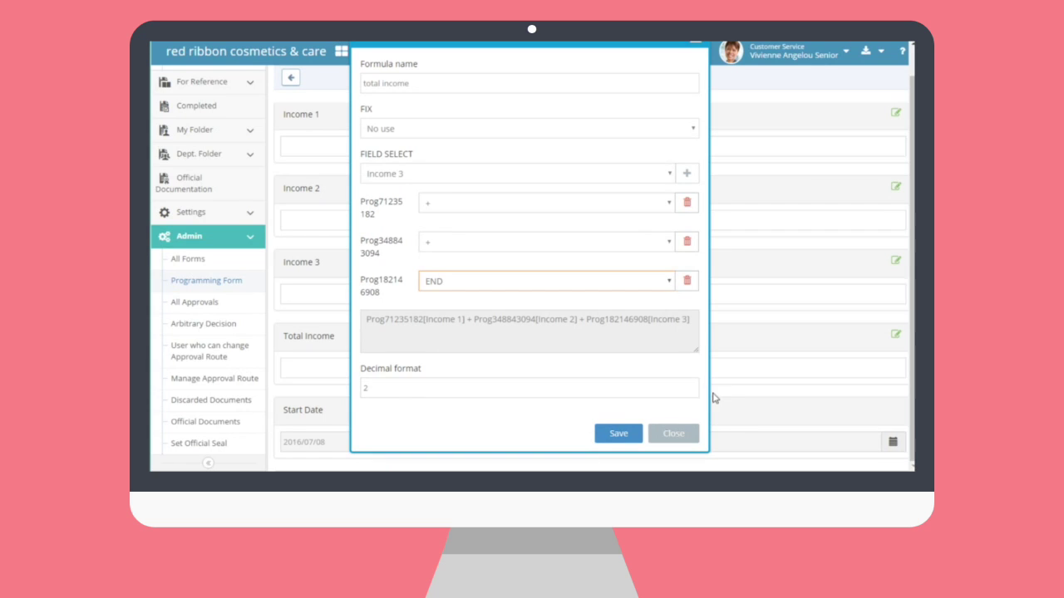
- Set the decimal format to 0 and save the total income formula
click(692, 391)
click(636, 410)
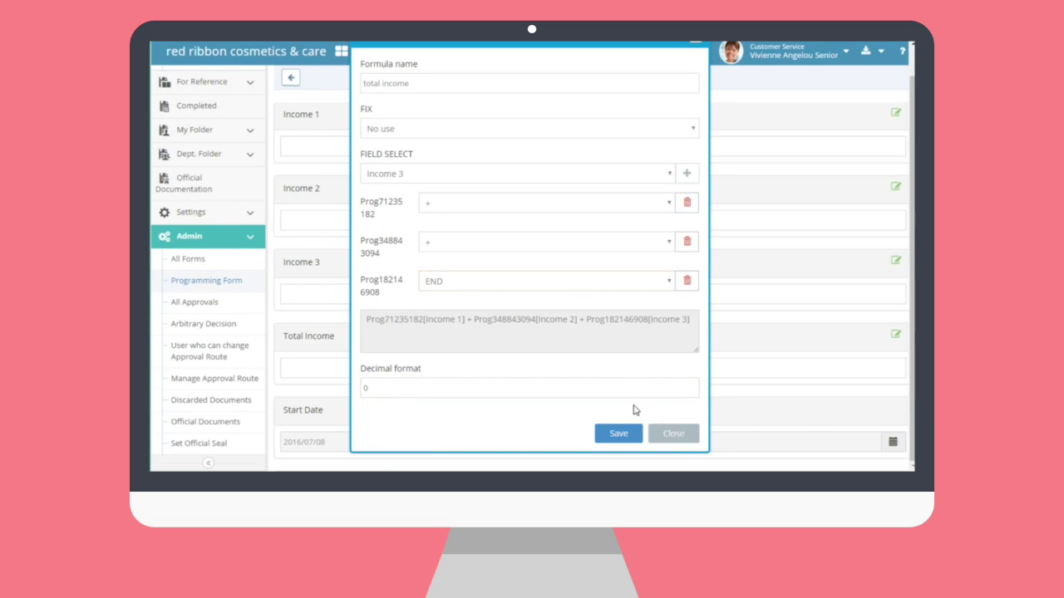
click(630, 437)
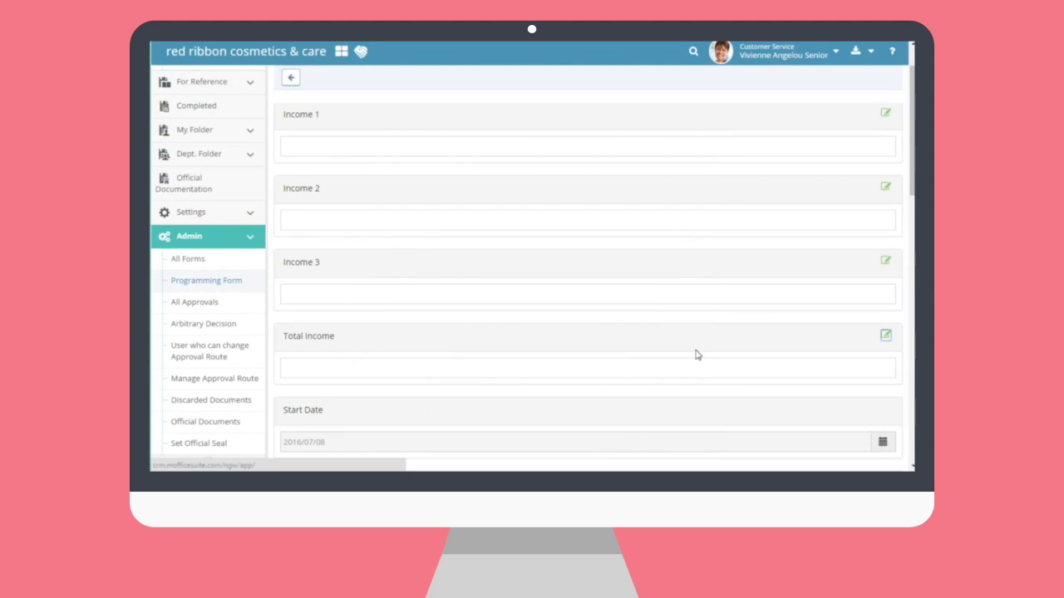
- Start a formula for the Total Expense field, naming it total expense and setting FIX to No use
scroll(764, 306, down, 10)
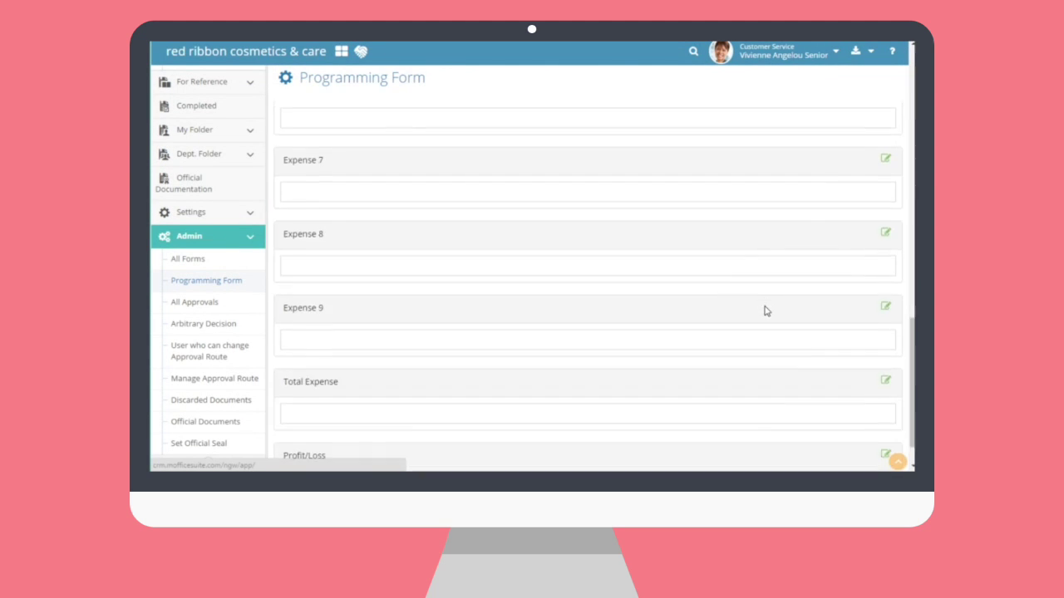
click(884, 338)
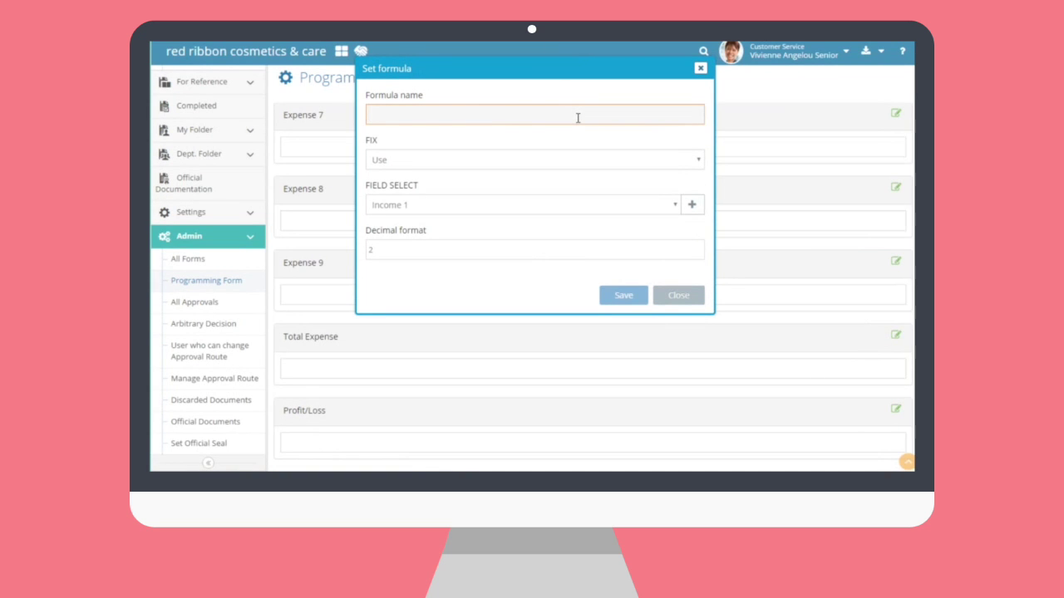
text(total expense)
click(593, 159)
click(382, 183)
- Sum Expense 1 through Expense 9 in the total expense formula, end it after Expense 9 and save it
click(691, 205)
click(648, 205)
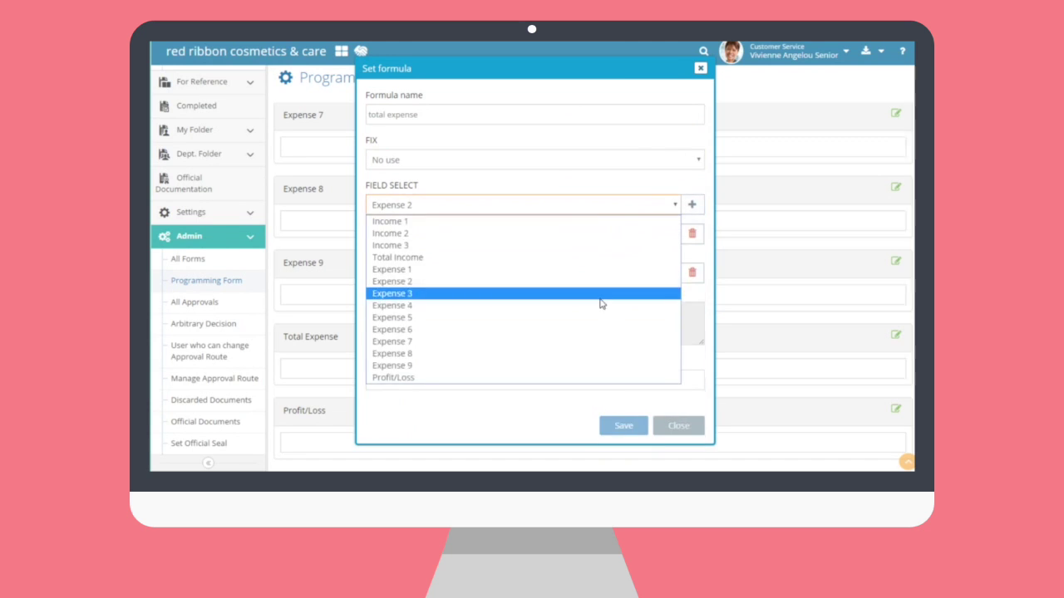
click(601, 301)
click(691, 205)
click(569, 205)
click(569, 317)
click(687, 204)
click(582, 205)
click(581, 329)
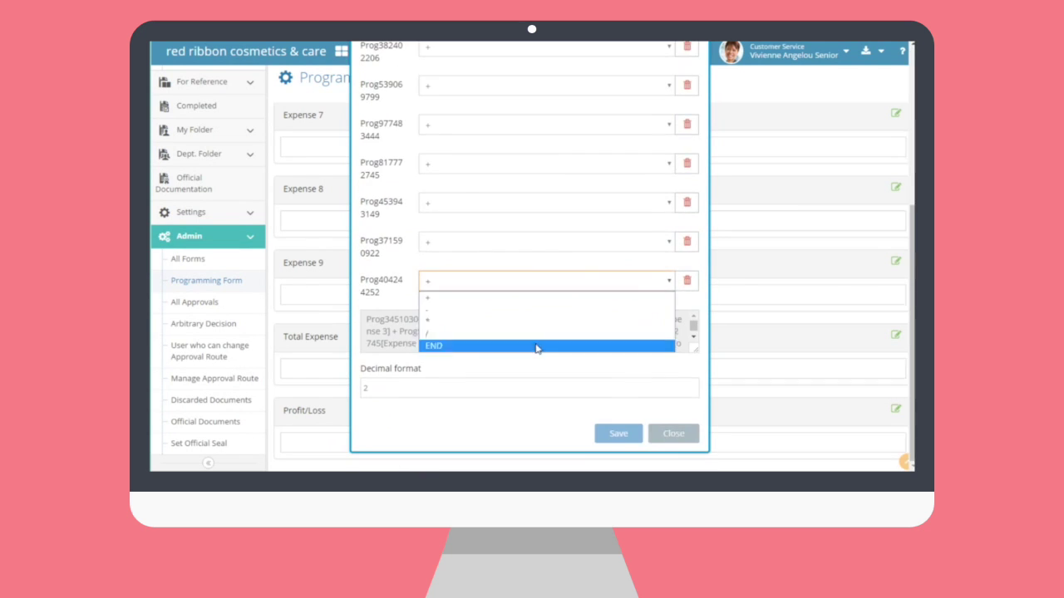
click(537, 346)
click(616, 434)
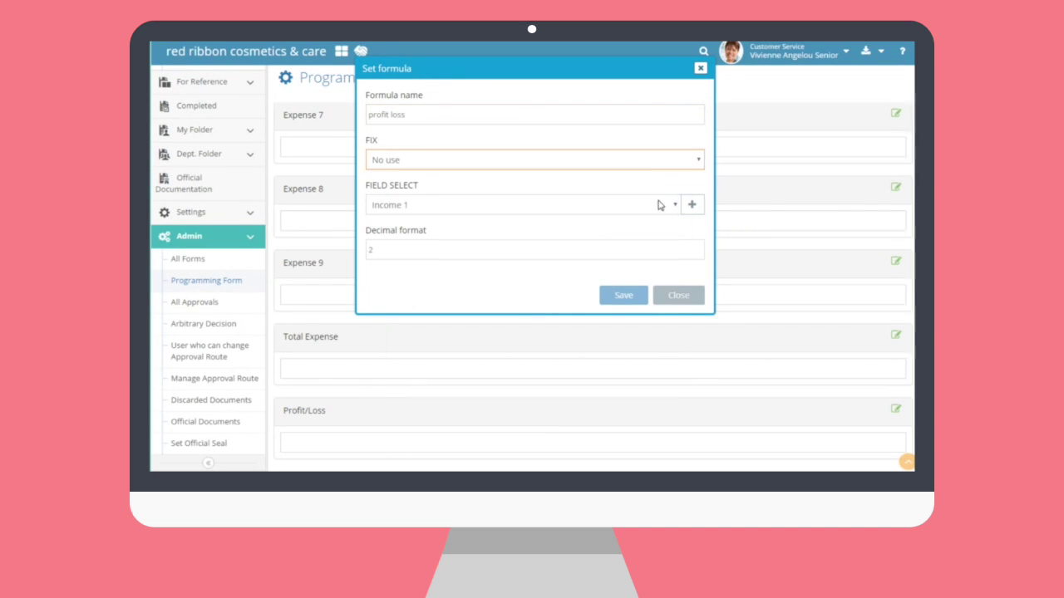
- Combine Total Income and Total Expense in the profit loss formula and choose the operator after Total Expense
click(658, 204)
click(601, 274)
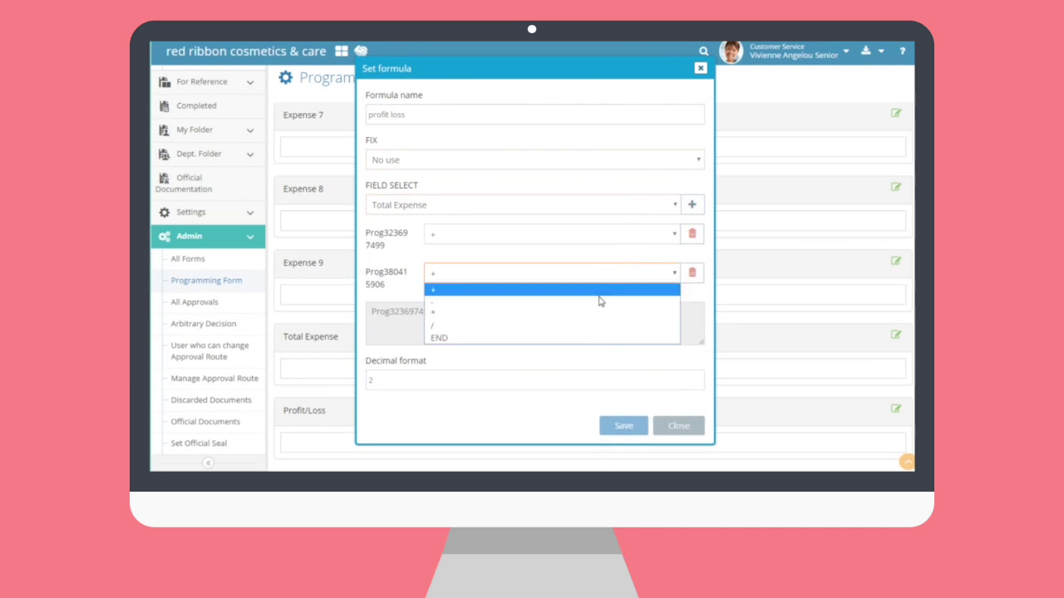
click(601, 301)
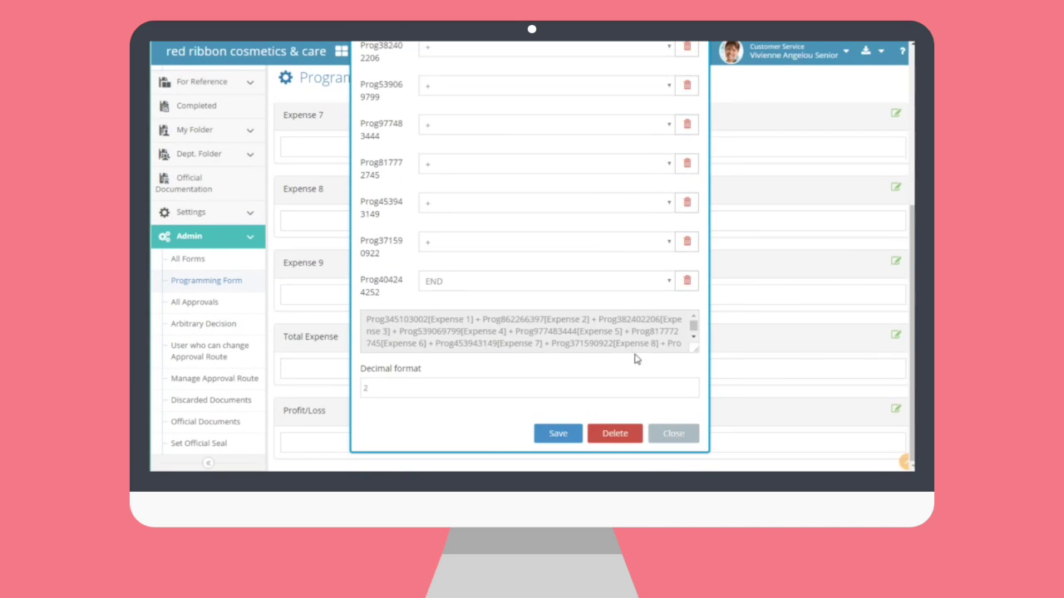
- Leave the reopened Total Expense formula, return to the form's field editor and look through its fields
click(615, 433)
scroll(587, 240, up, 10)
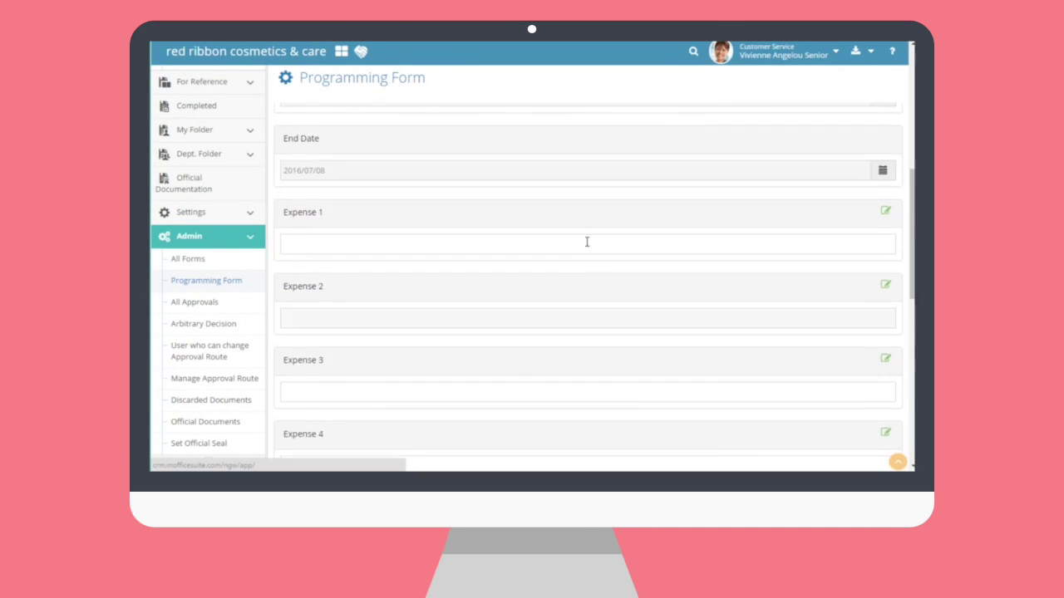
scroll(389, 195, up, 2)
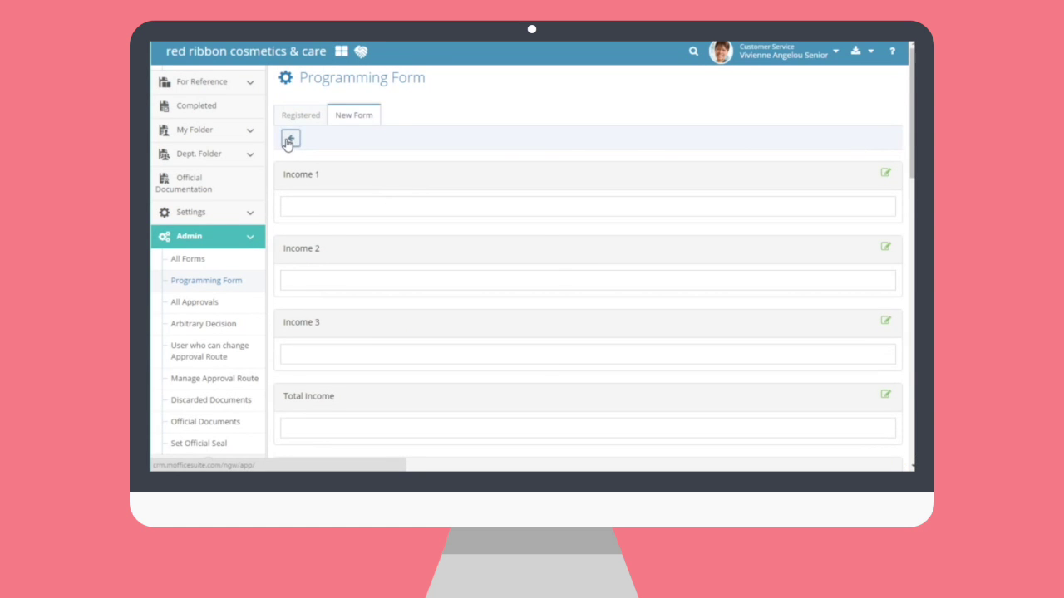
click(289, 140)
scroll(707, 280, down, 15)
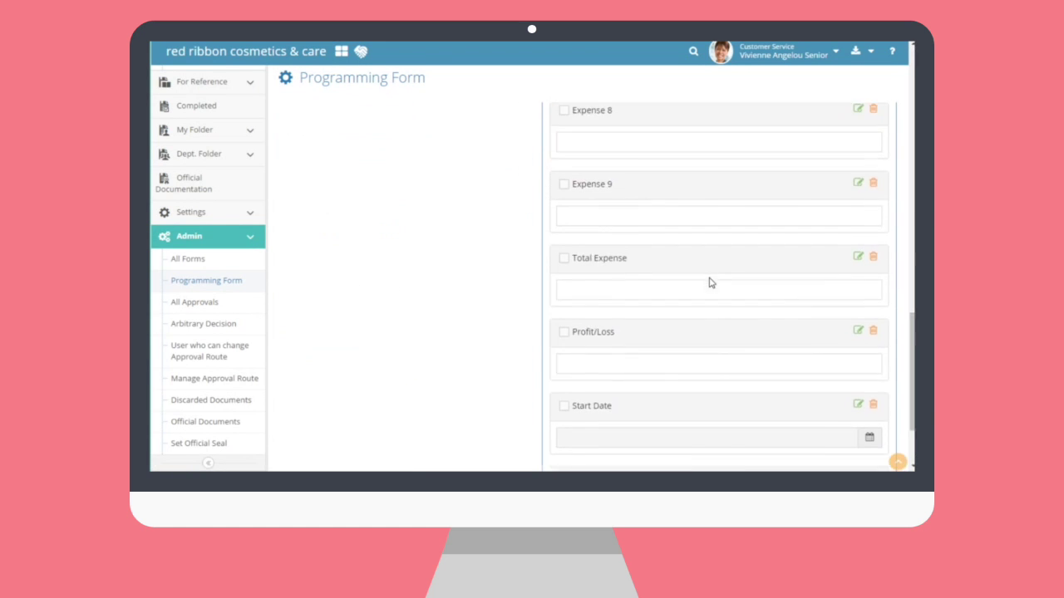
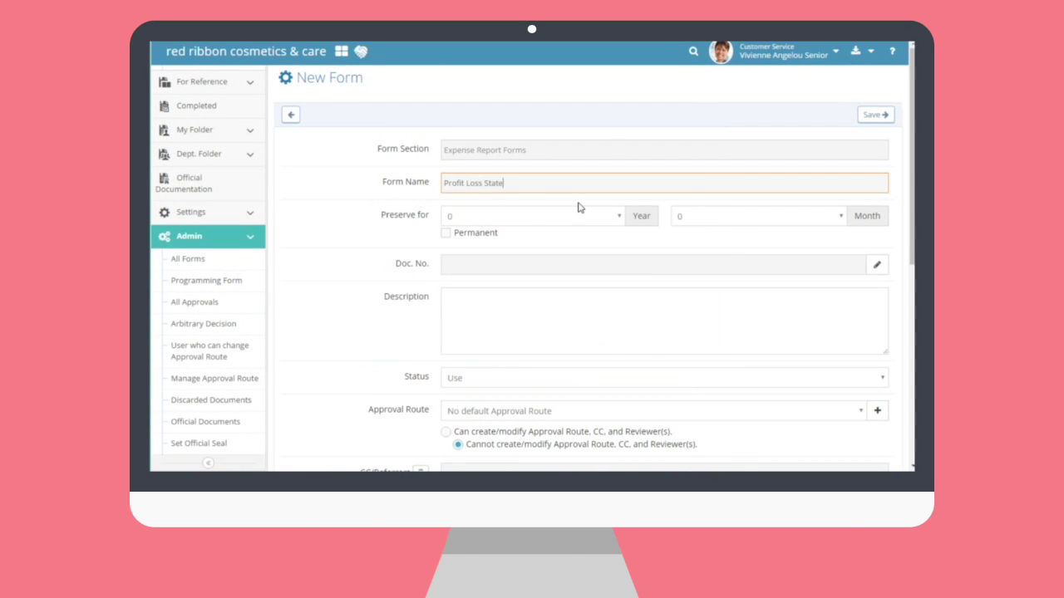
- Describe the new Profit Loss Statement form as "Use this form to send Profit Loss statements." and save the form
text(Use this form to send Profit Loss statements.)
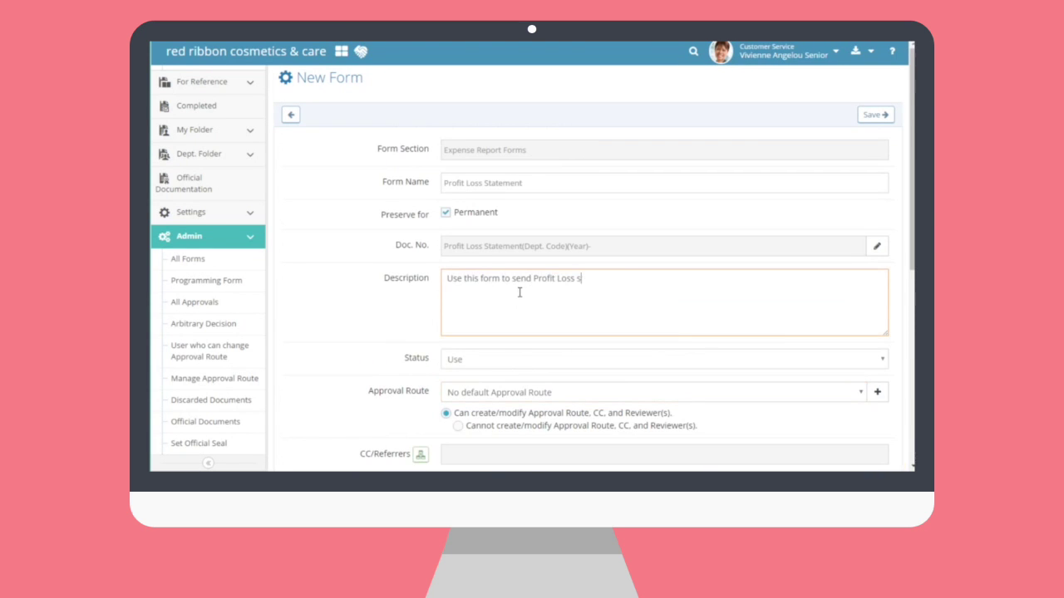
click(884, 118)
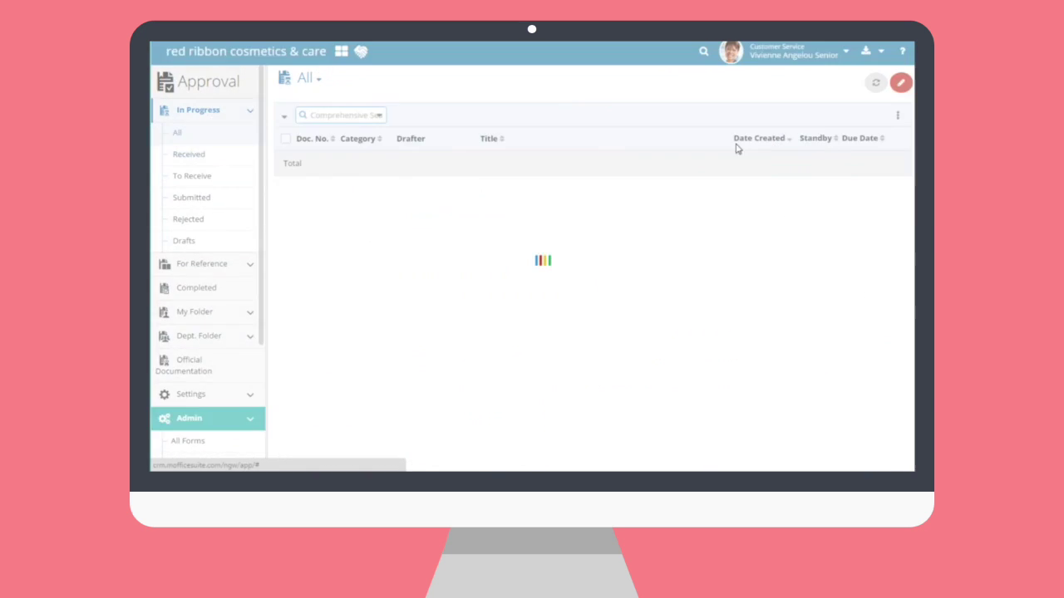
- Compose a new approval document with the category Expense Report Forms and the form Profit Loss Statement
click(897, 83)
click(503, 179)
click(427, 219)
click(416, 211)
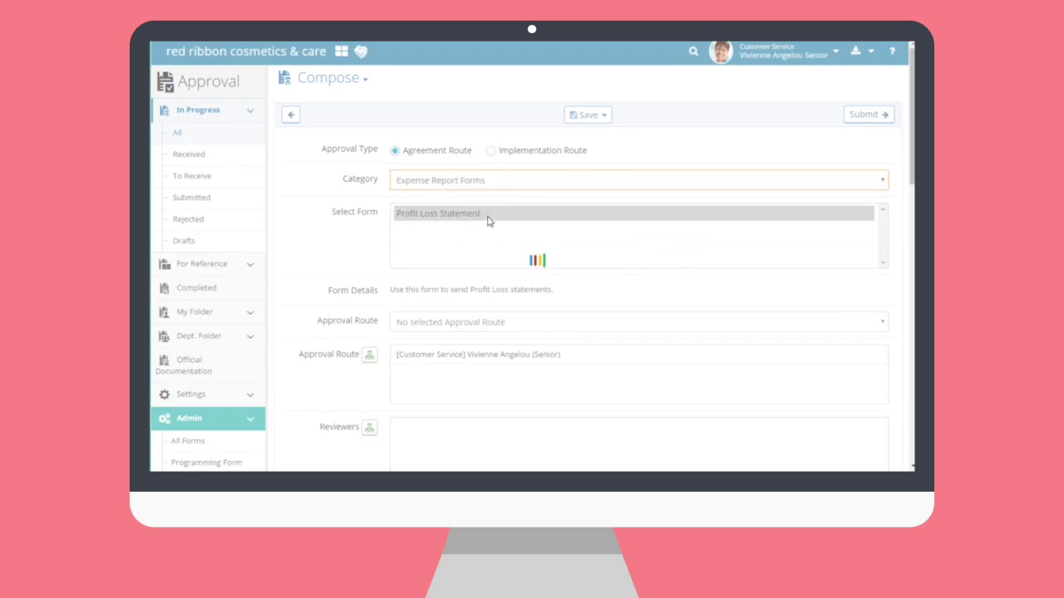
- Fill the statement's income rows with test amounts: Sales 123, Services 532 and Other 653
scroll(308, 259, down, 3)
scroll(308, 259, down, 5)
click(679, 231)
click(680, 257)
text(653)
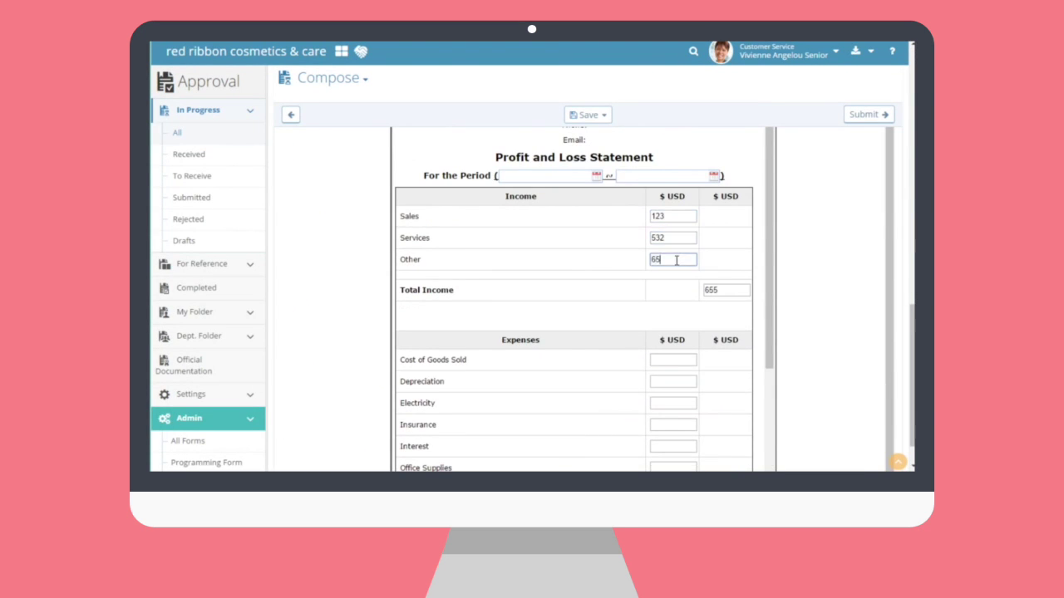
- Fill the statement's expense rows with test amounts, including 753, 73, 753 and 5
scroll(680, 266, down, 2)
click(680, 266)
text(753)
click(679, 240)
text(73)
click(679, 348)
text(753)
scroll(679, 316, down, 1)
click(680, 254)
text(5)
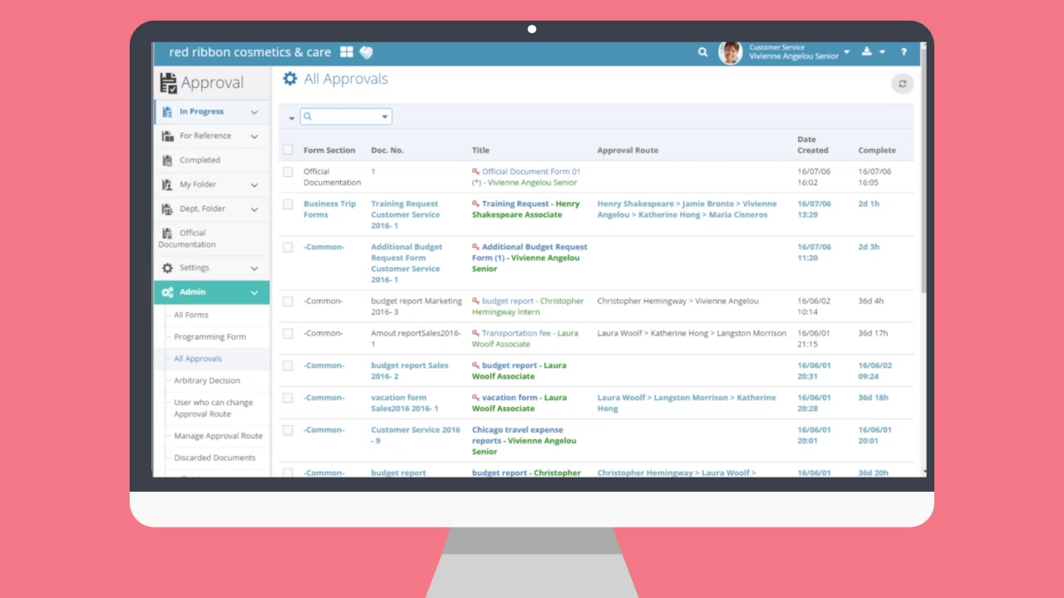
- Open the Arbitrary Decision settings, add the Red Ribbon CFO to the list and remove that entry again
click(232, 379)
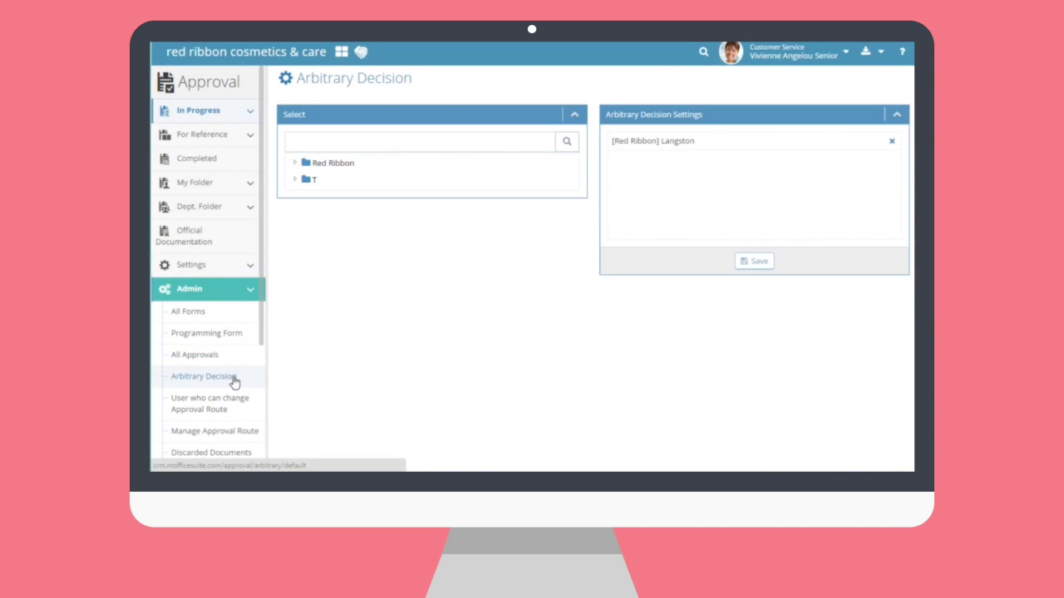
click(296, 161)
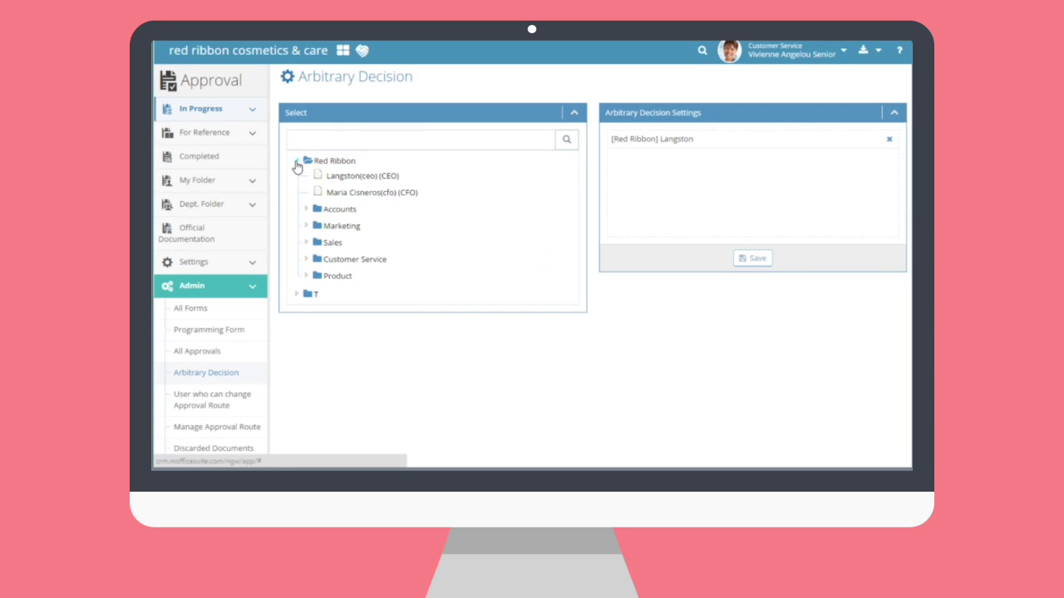
click(340, 196)
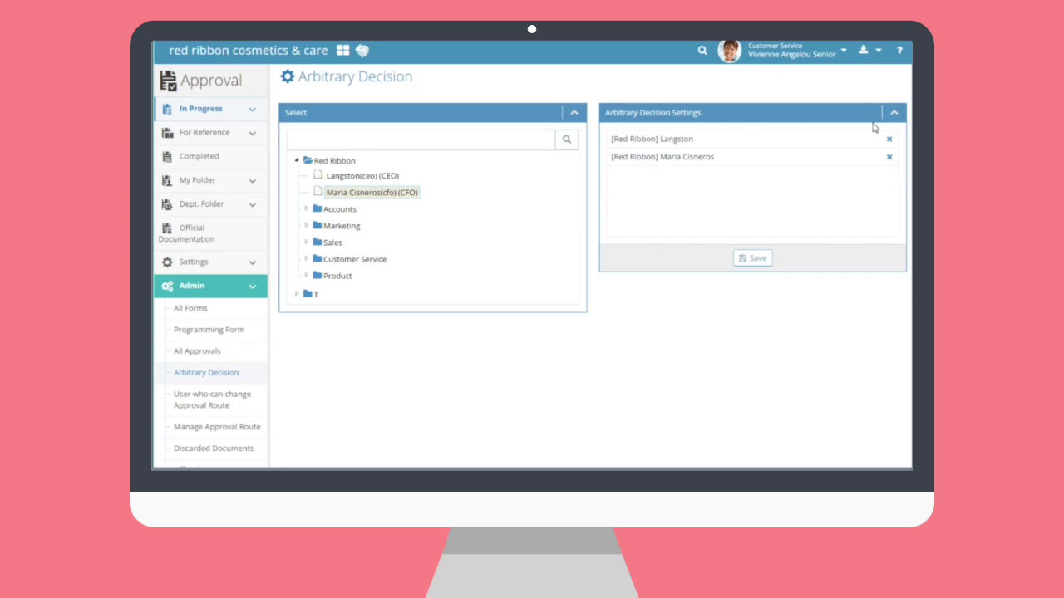
click(889, 161)
- Add the COO from the Accounts department to the Arbitrary Decision list and save the settings
click(308, 209)
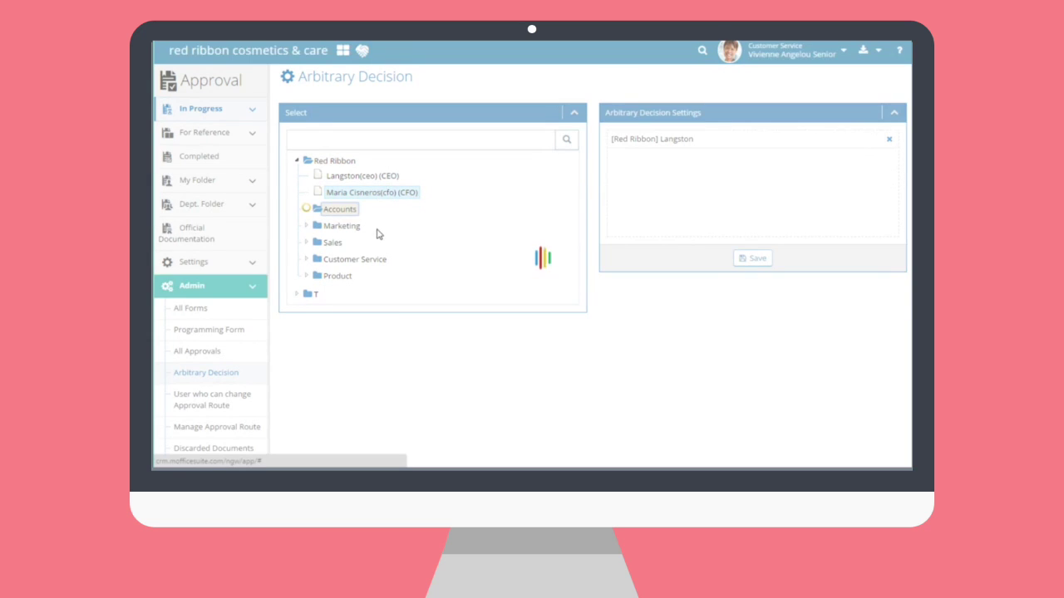
click(360, 224)
click(738, 261)
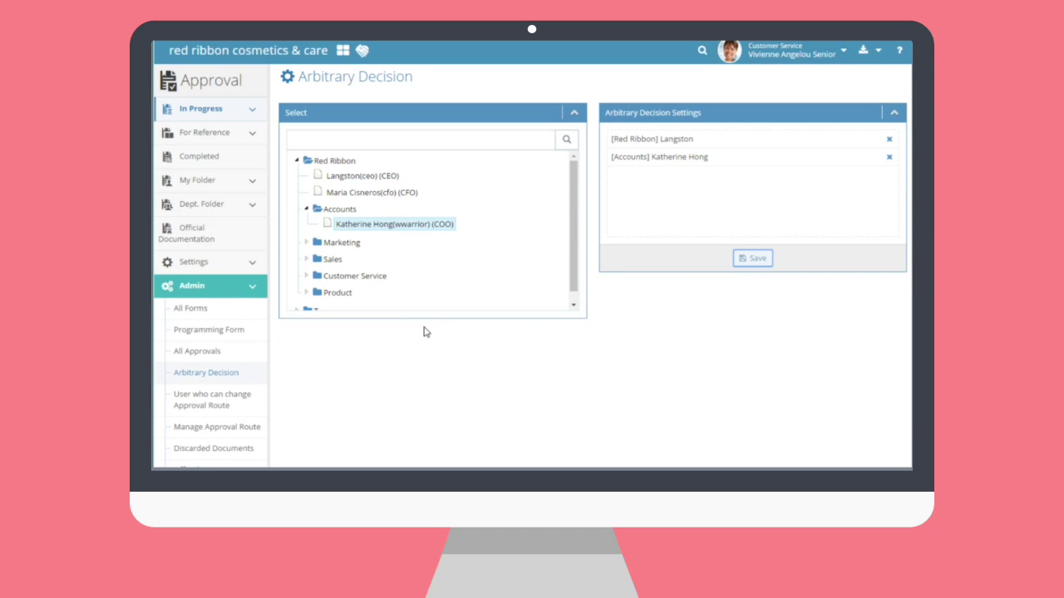
- Replace the Red Ribbon CFO with the Marketing Director in the list of users who can change the approval route, and save
click(238, 402)
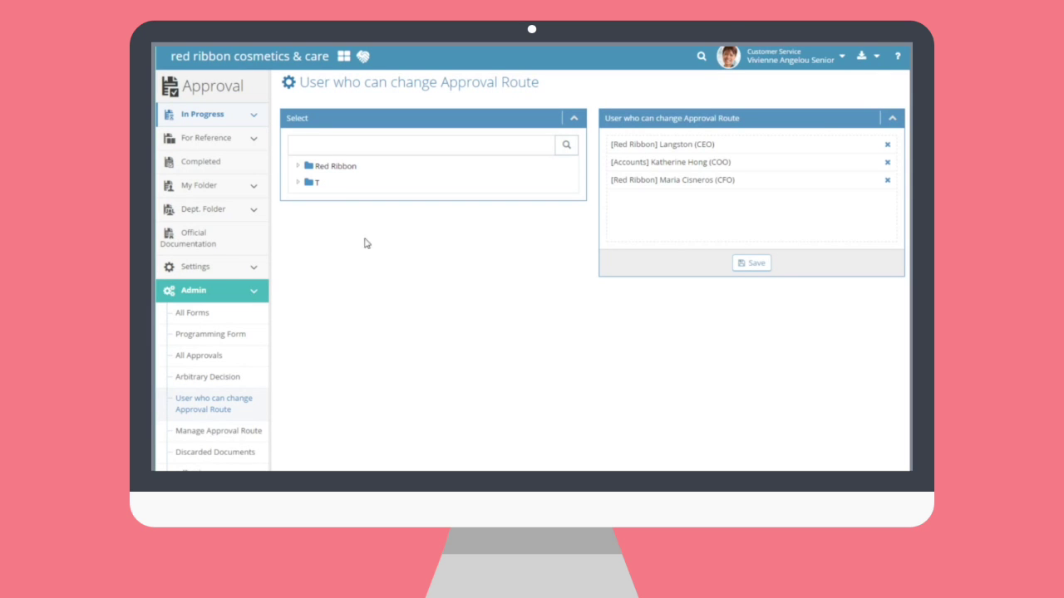
click(298, 166)
click(308, 214)
click(306, 246)
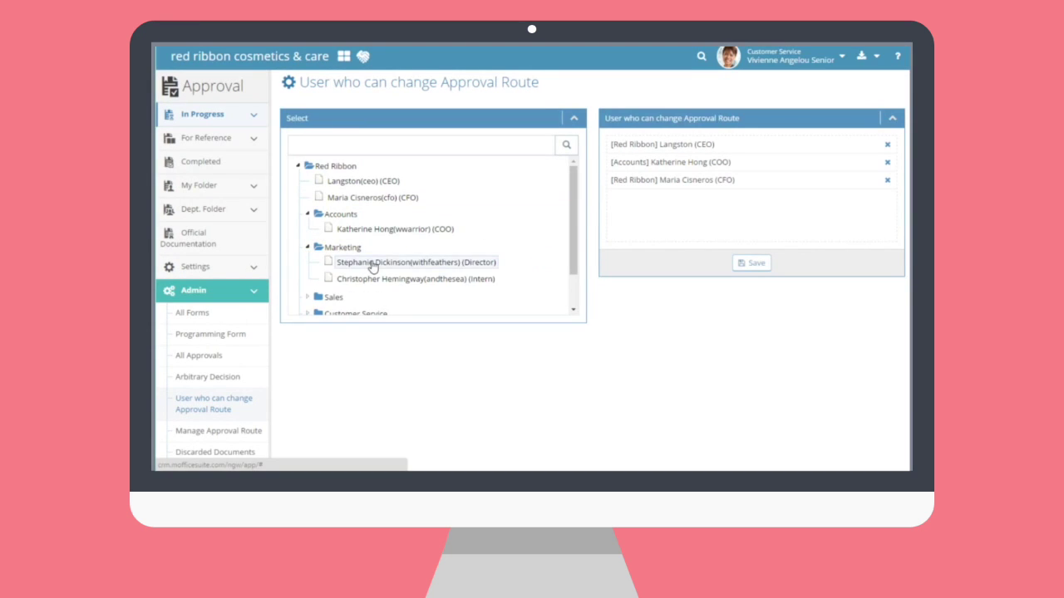
click(368, 263)
click(887, 180)
click(758, 265)
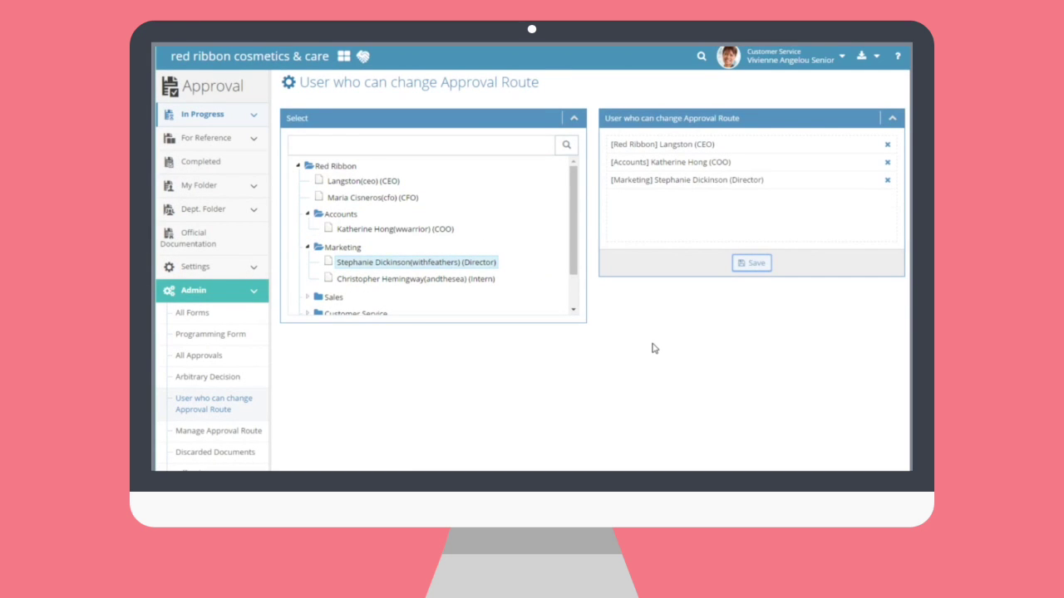
- Create a new approval route in the admin route management with type Agreement Route and the name All Superior Reporting
click(250, 432)
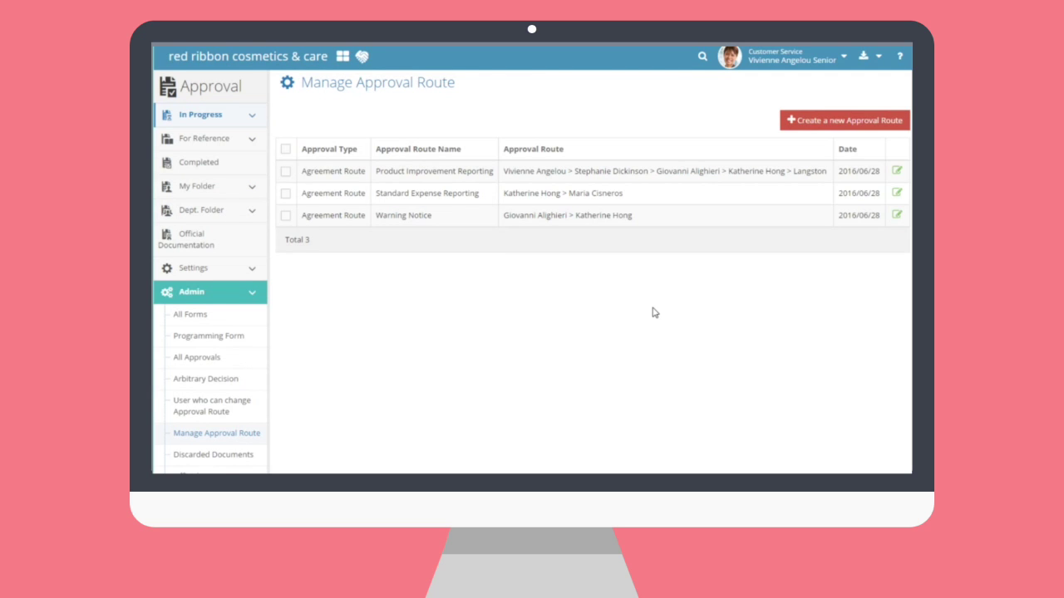
click(831, 121)
click(613, 160)
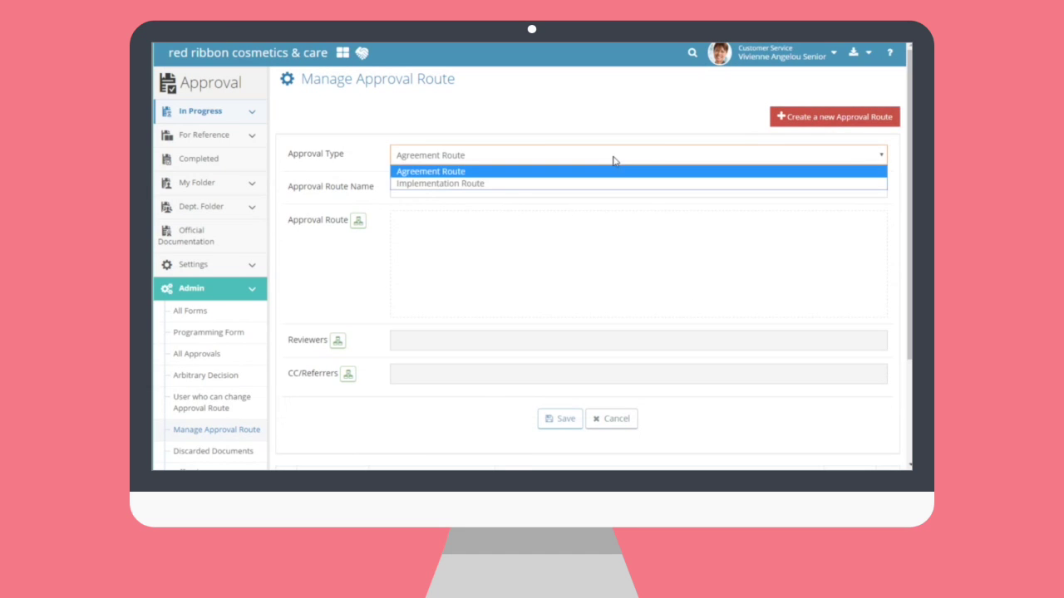
click(607, 171)
click(591, 195)
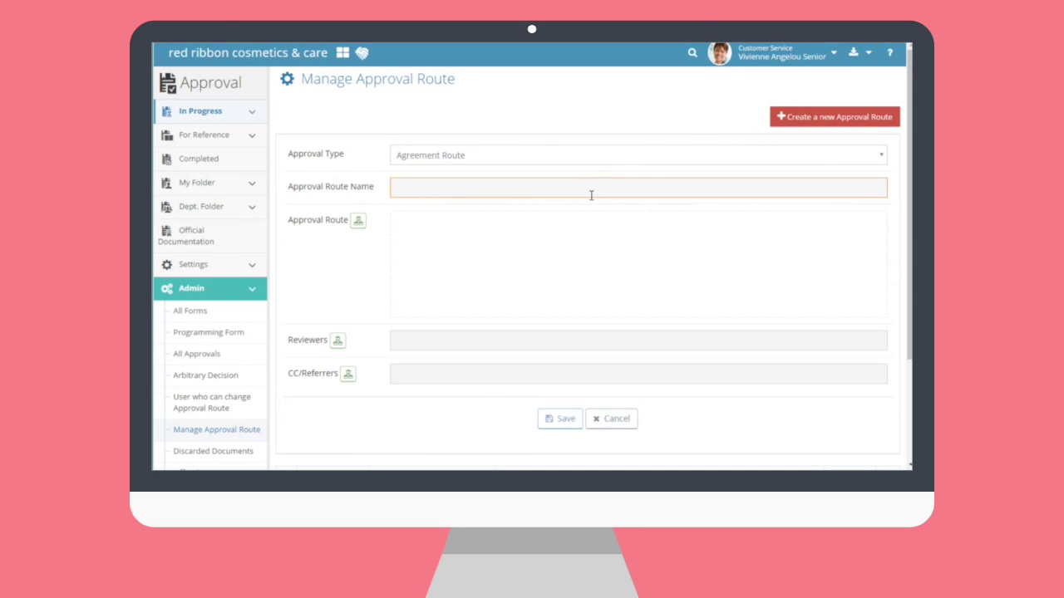
text(All Superior Reporting)
- Add the Sales Director, Marketing Director, Accounts COO, Red Ribbon CFO and CEO to the approval route's selected list
click(357, 220)
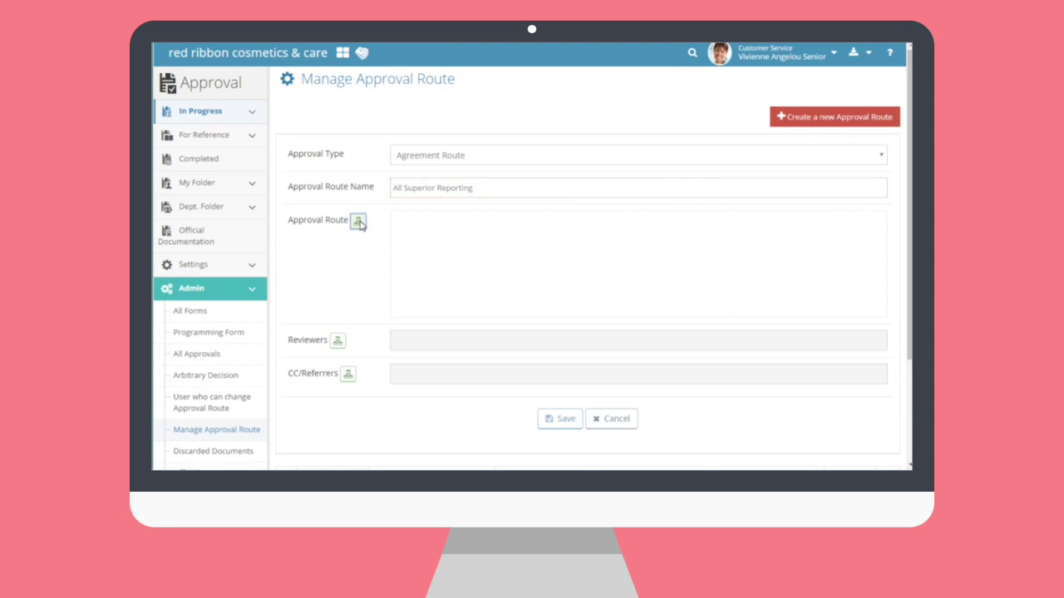
click(371, 217)
scroll(551, 224, down, 3)
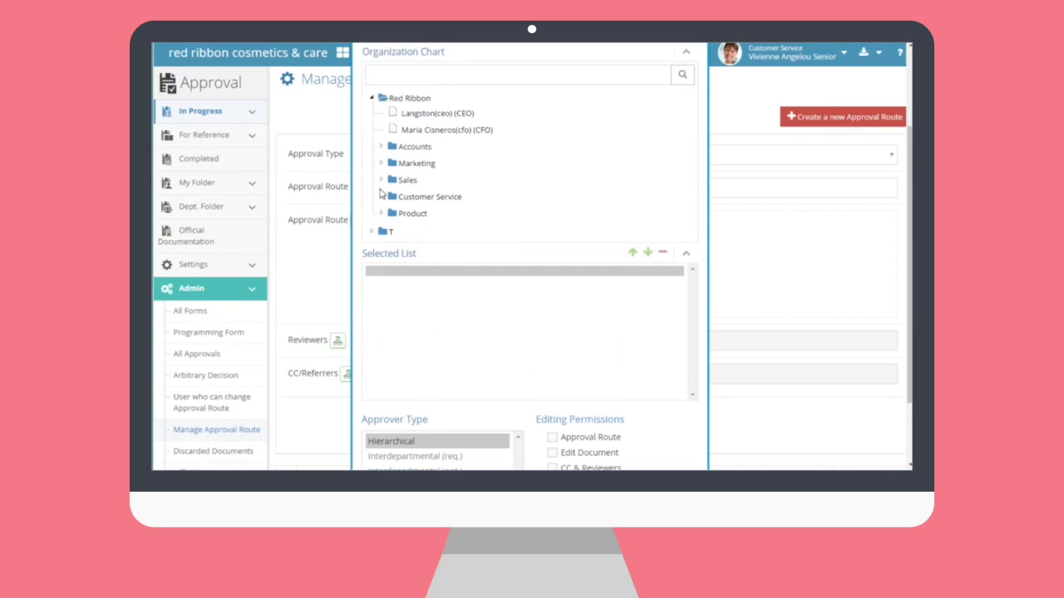
click(382, 180)
click(465, 195)
click(382, 163)
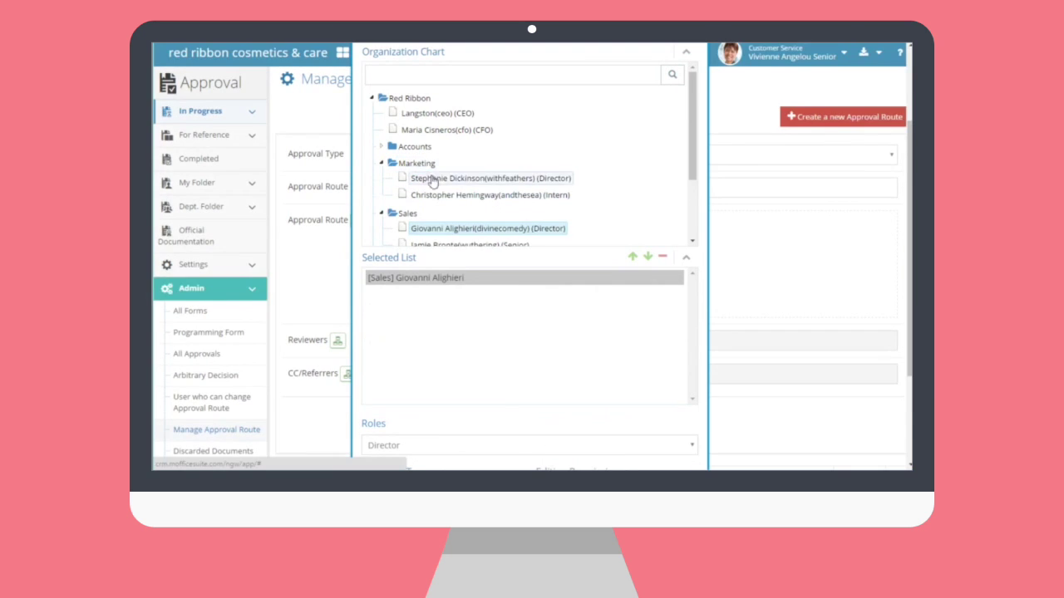
click(440, 179)
click(420, 146)
click(436, 161)
click(438, 131)
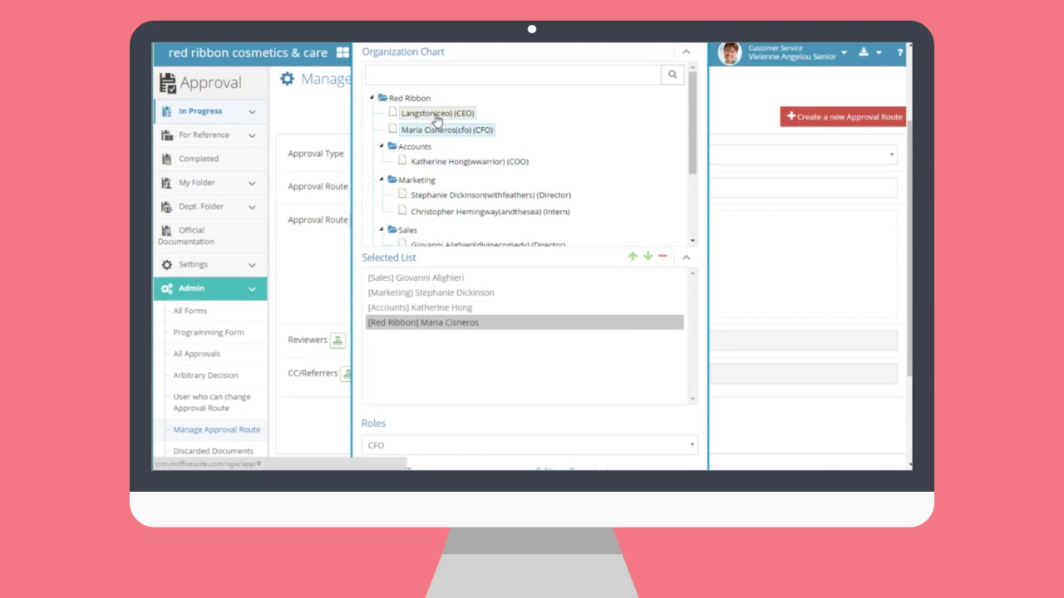
click(437, 113)
- Reorder the approvers to Marketing Director, Sales Director, CFO, COO and CEO, and save the selection and the new route
click(543, 294)
click(634, 258)
click(524, 307)
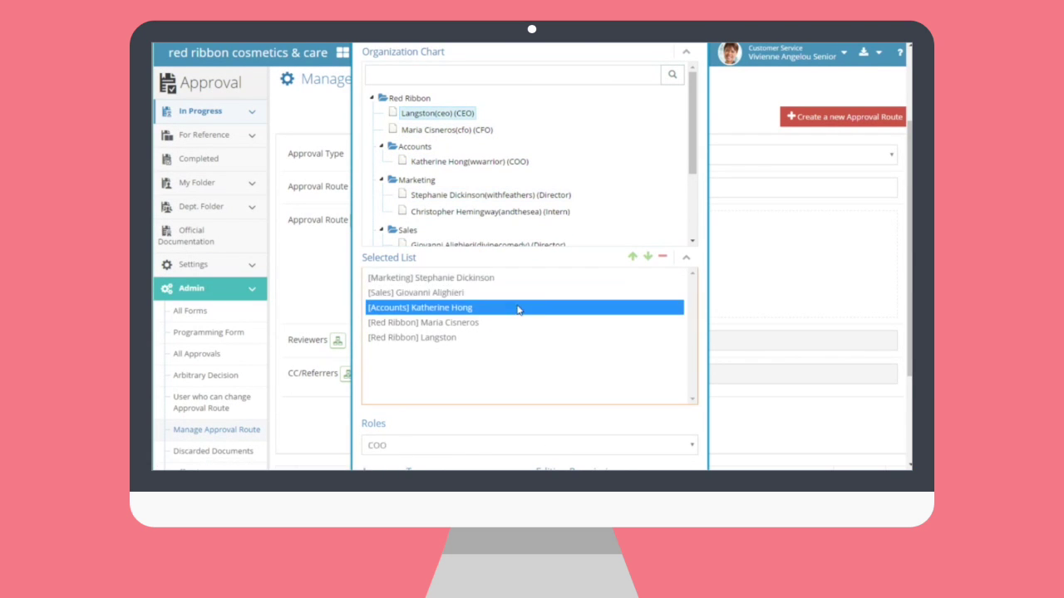
click(648, 258)
scroll(655, 340, down, 1)
scroll(655, 340, down, 1)
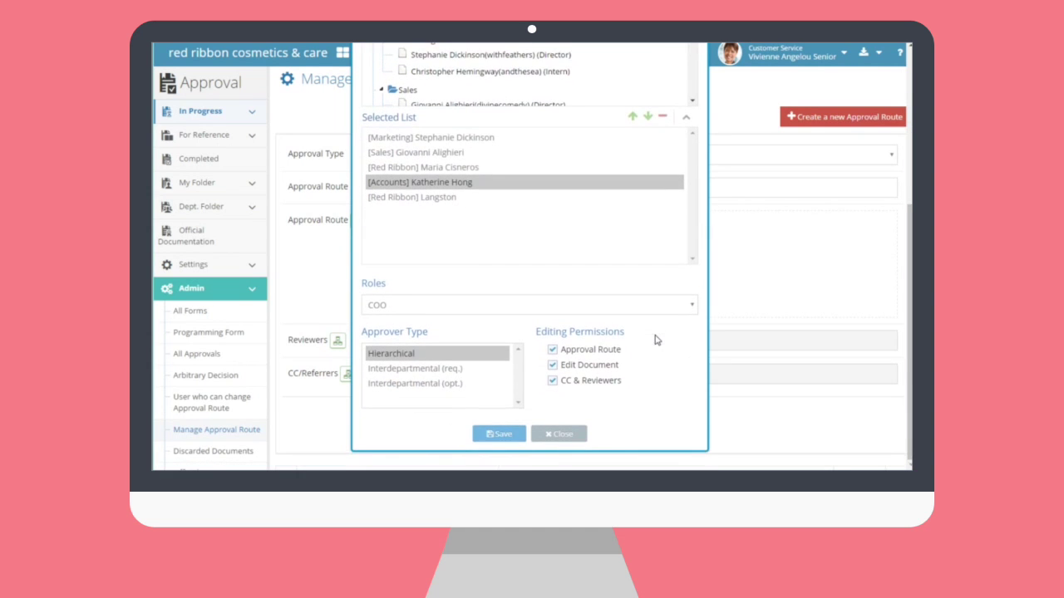
click(491, 436)
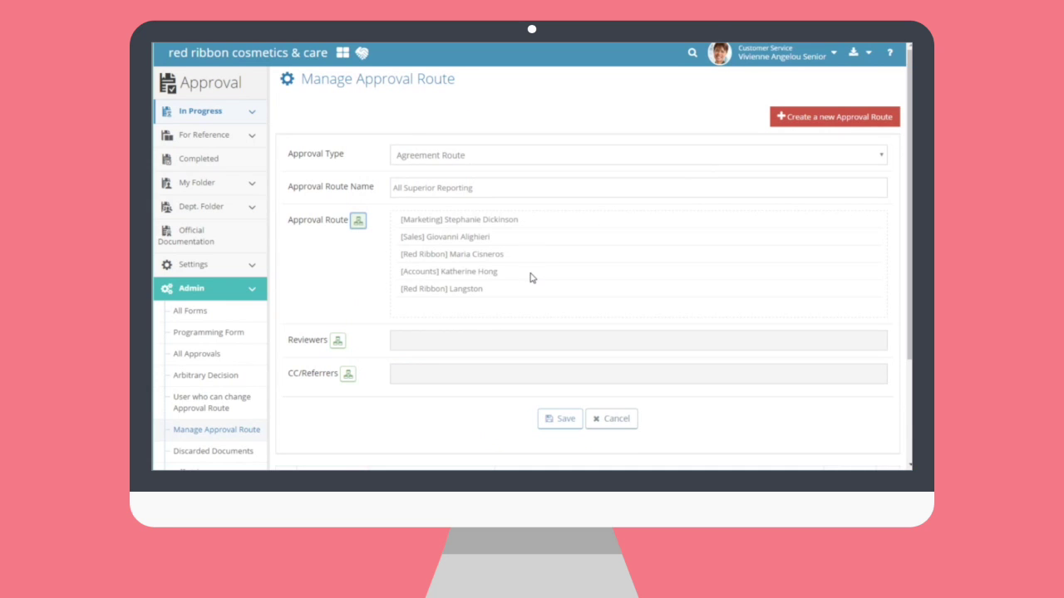
click(557, 419)
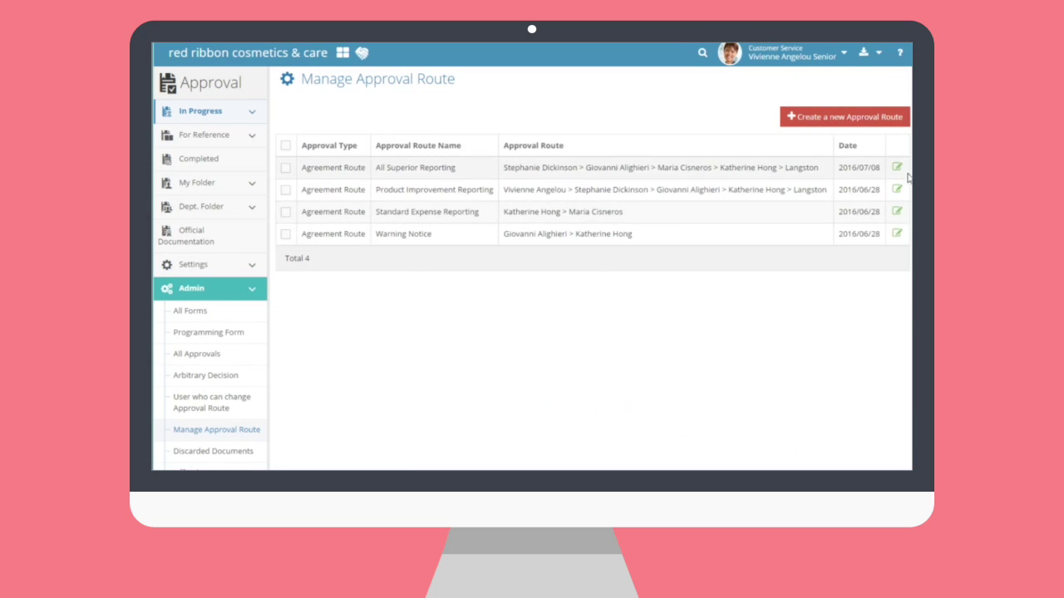
- View the Standard Expense Reporting route's details, cancel without changes and select that route in the list
click(897, 210)
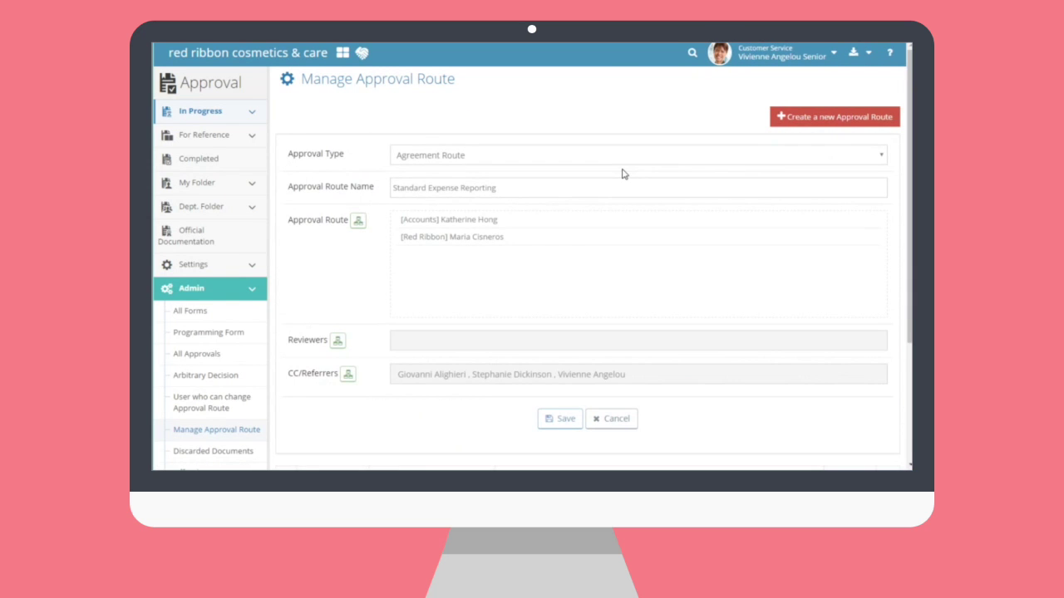
click(625, 422)
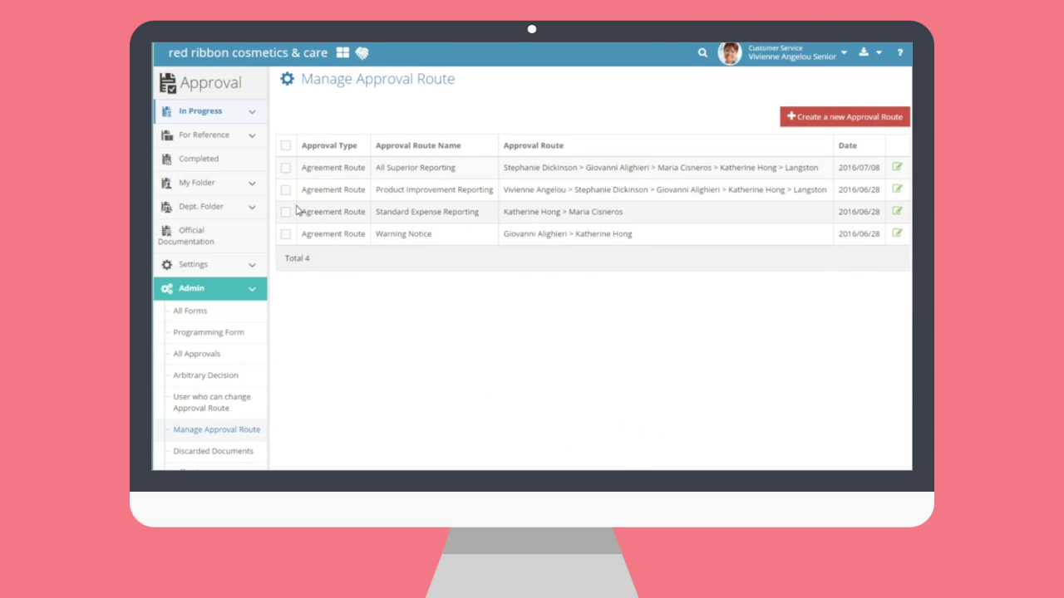
click(287, 212)
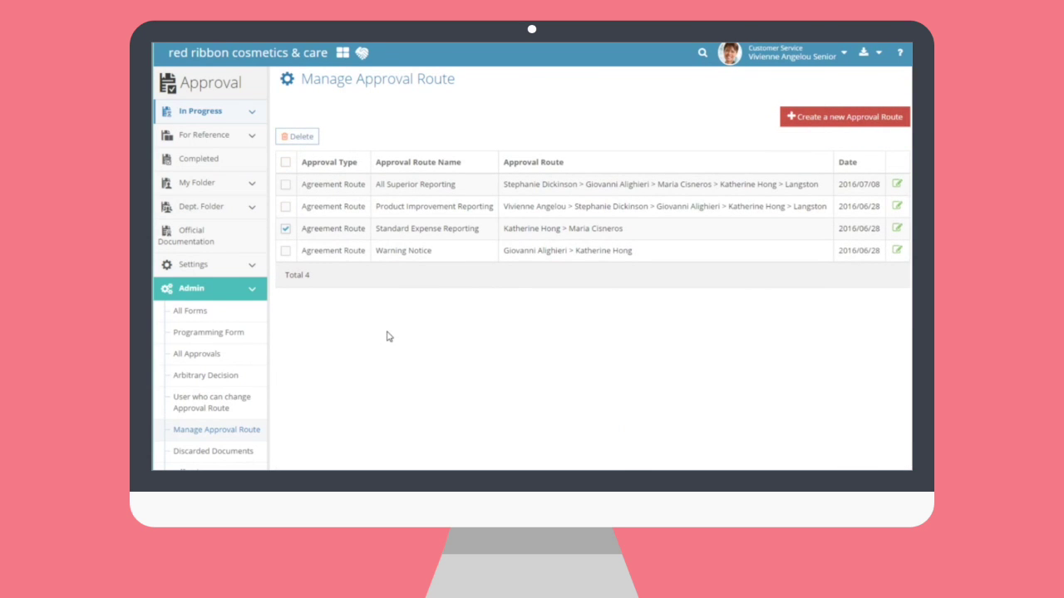
- Open the Discarded Documents list, view the first Additional Budget Request Form and return to the list
click(213, 451)
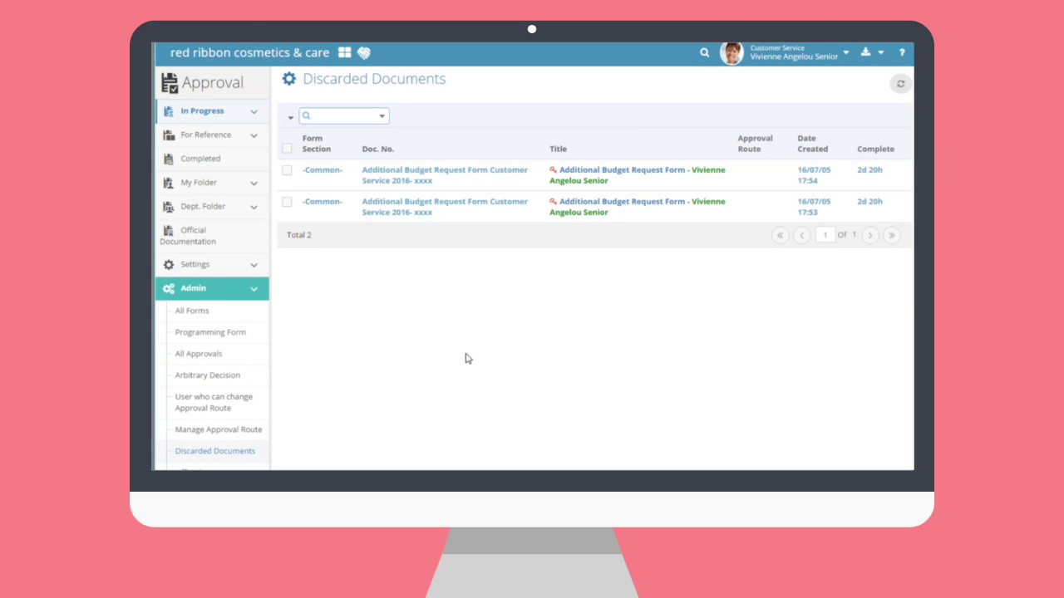
click(553, 170)
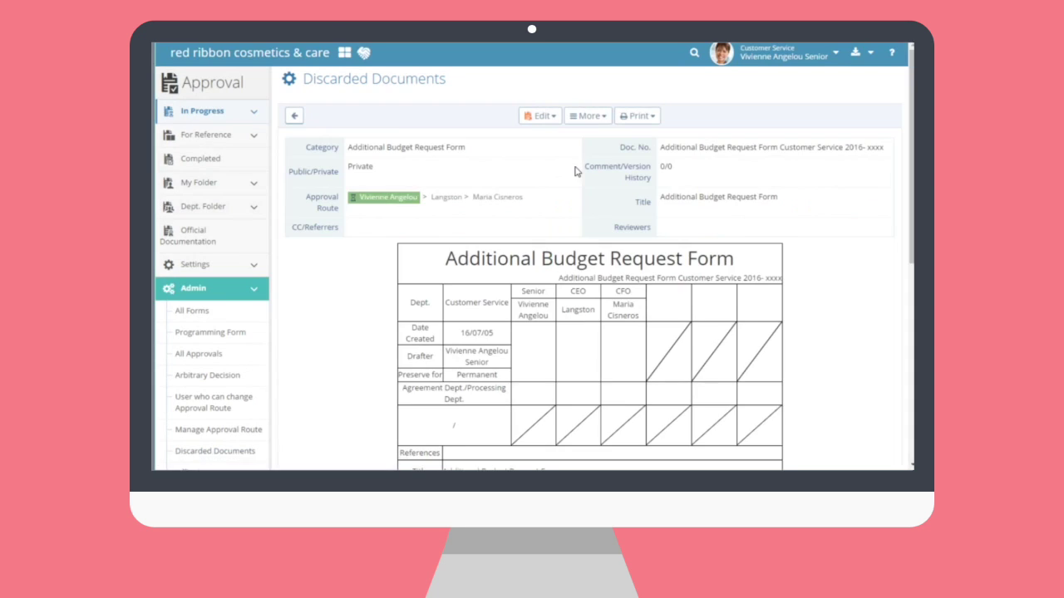
click(294, 116)
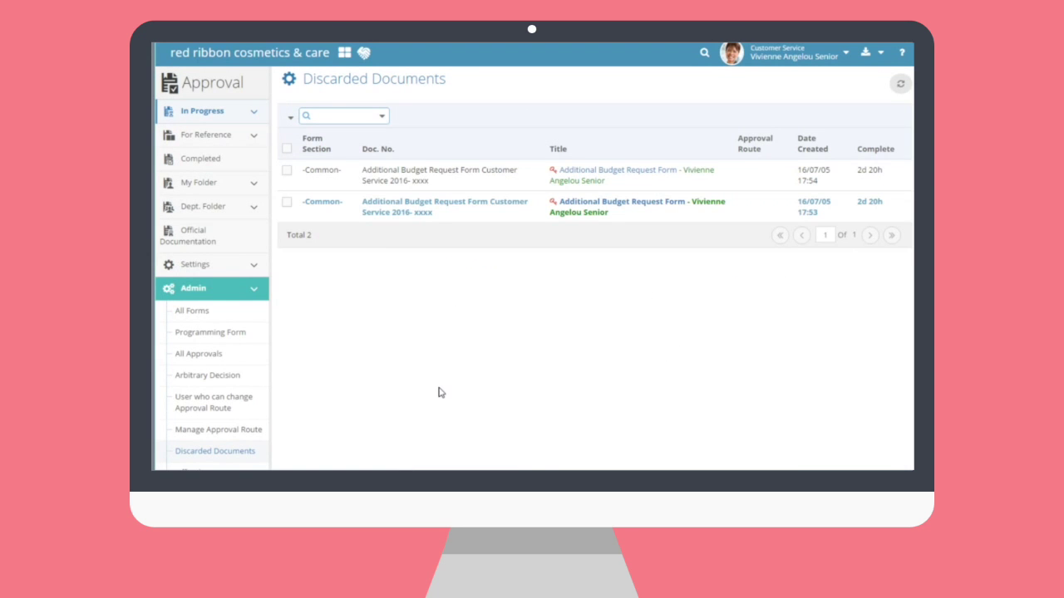
- Open the admin Official Documents list, read through Official Document Form 01, and check and uncheck its entry back in the list
scroll(270, 407, down, 1)
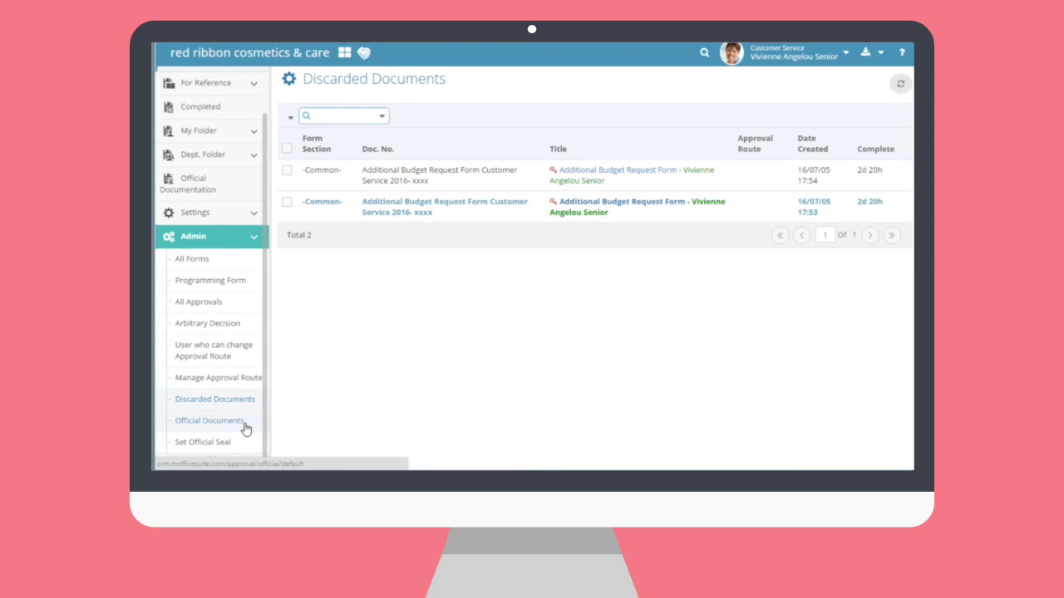
click(245, 426)
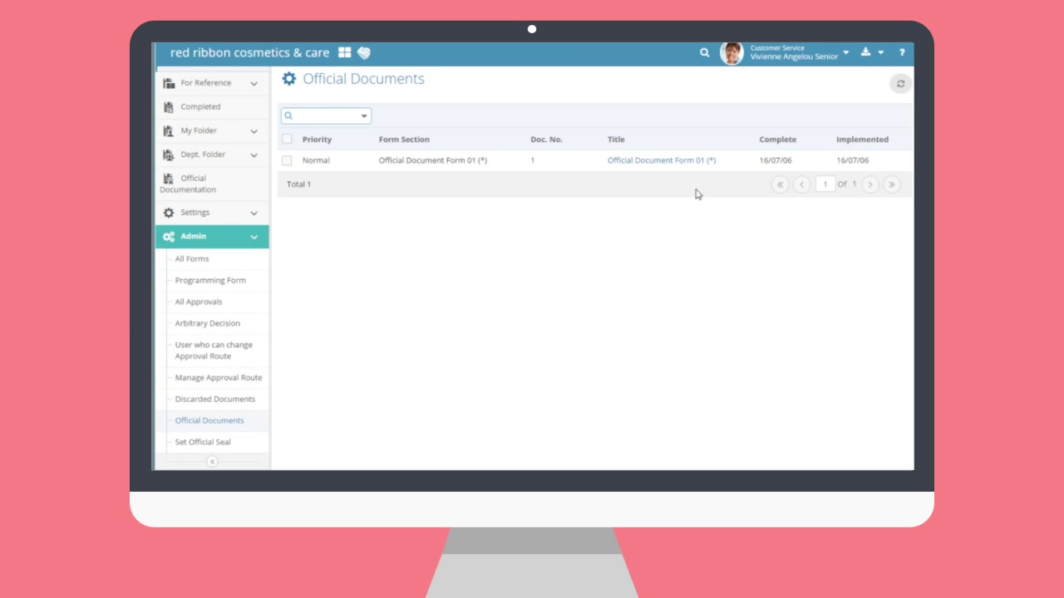
click(665, 161)
scroll(570, 287, down, 3)
scroll(570, 285, up, 3)
click(295, 117)
click(286, 160)
click(287, 161)
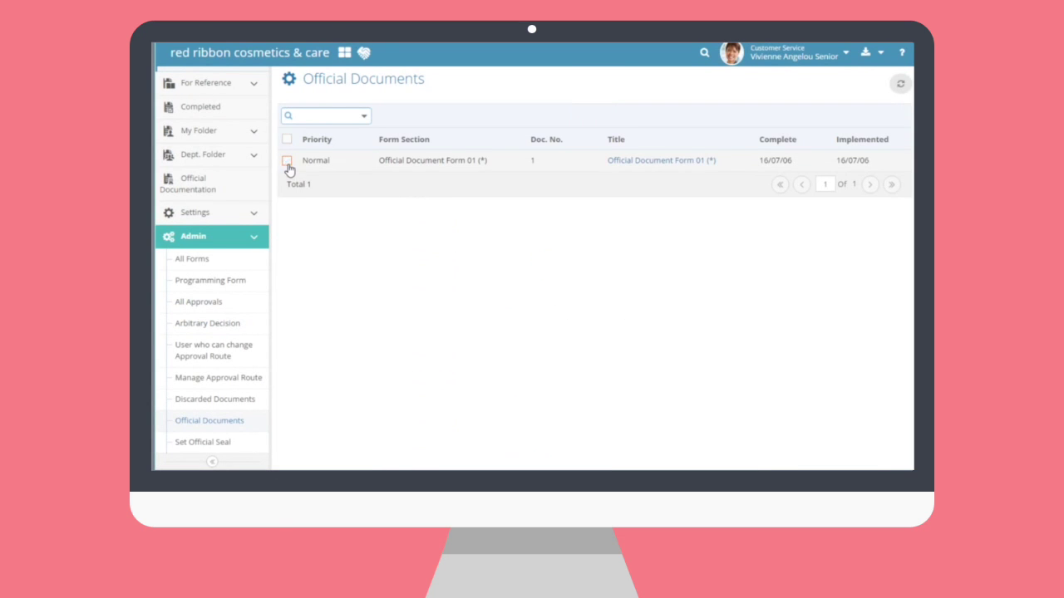
- Open the Set Official Seal settings, try to remove the seal image and cancel the change
click(246, 446)
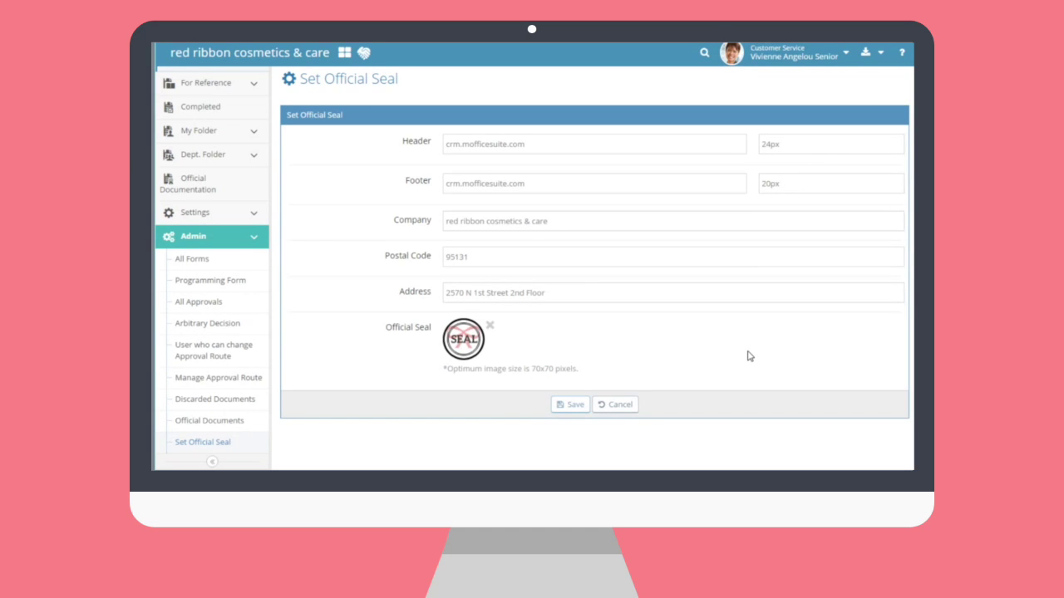
click(490, 325)
click(620, 385)
- Start a new agreement route in the personal route settings, name it Default Approval and enable its Approval Route option
scroll(233, 270, up, 2)
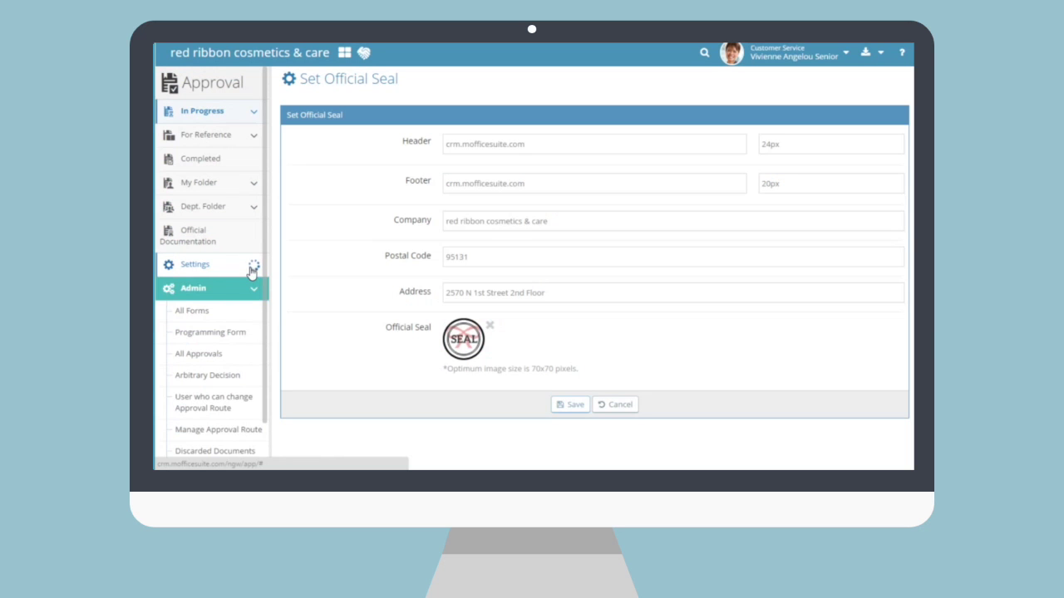
click(249, 264)
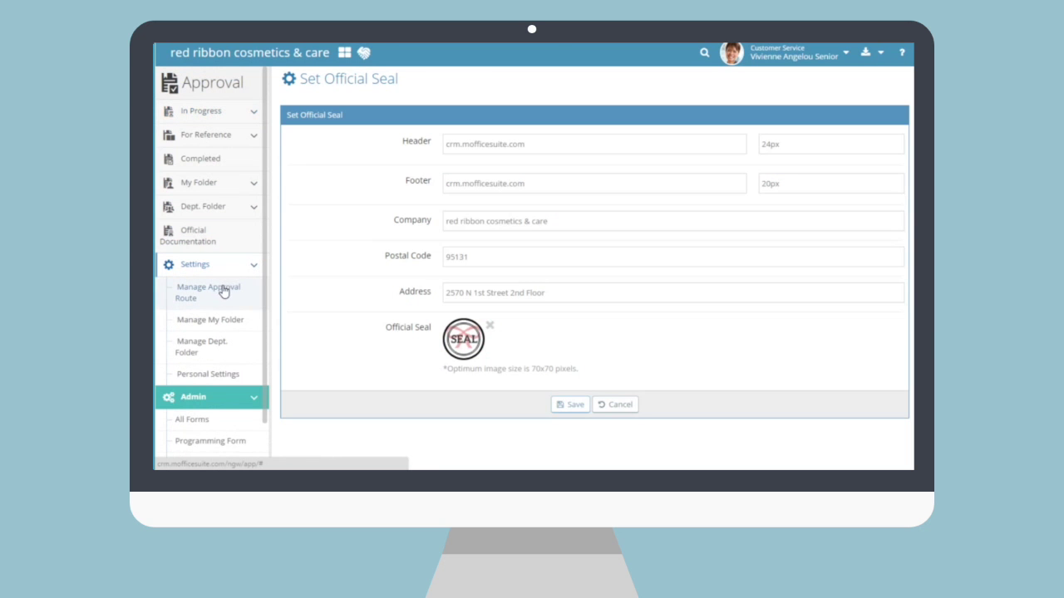
click(212, 289)
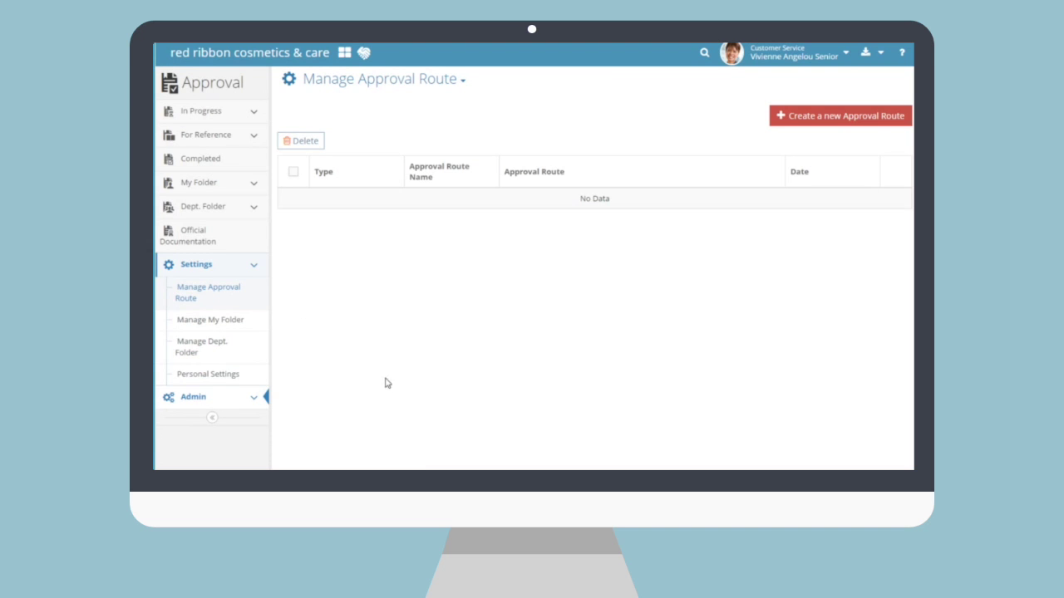
click(848, 121)
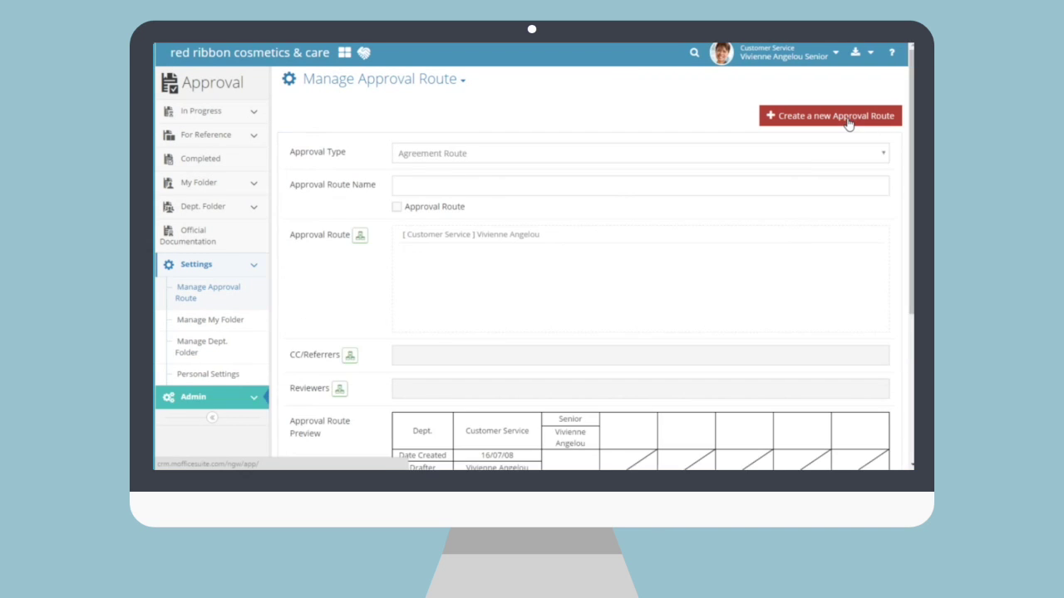
scroll(540, 166, down, 2)
scroll(540, 166, up, 2)
click(525, 195)
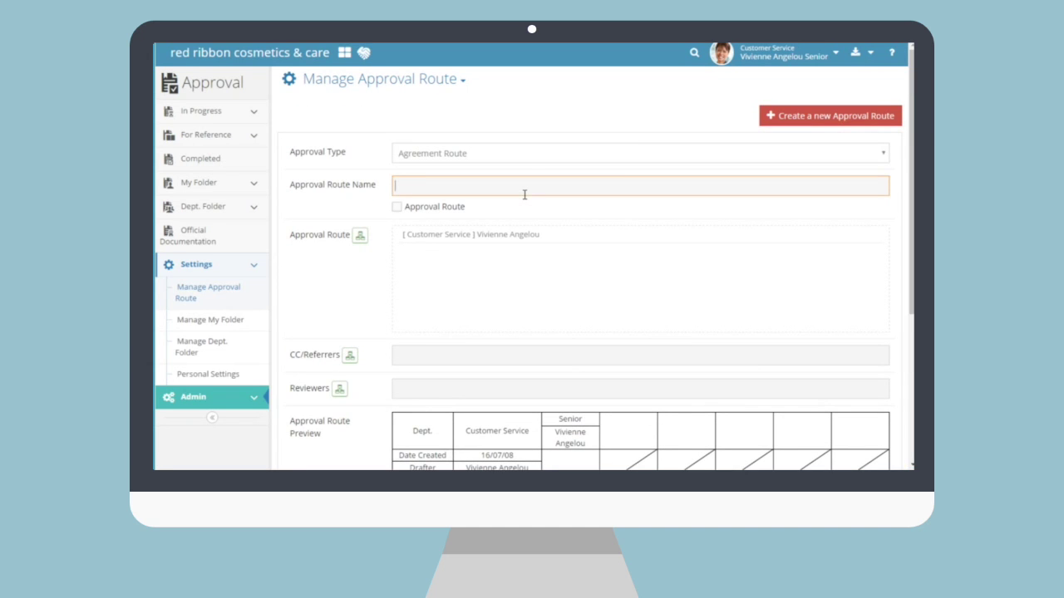
text(Default Approval)
scroll(516, 337, down, 1)
click(459, 148)
- Add the Accounts COO and the Red Ribbon CEO as approvers after the drafter, and save the selection
click(360, 176)
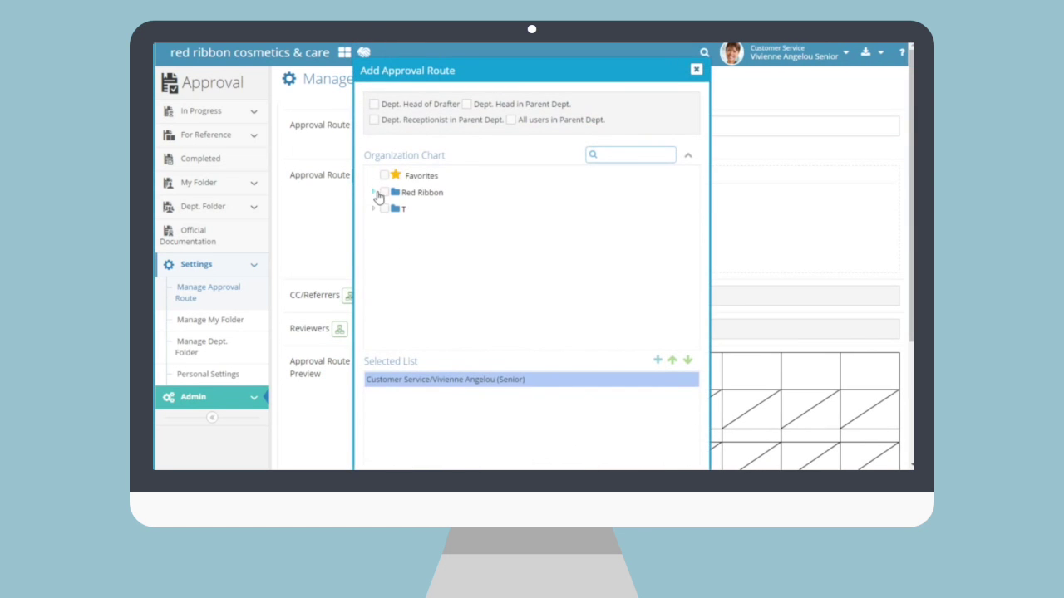
click(383, 241)
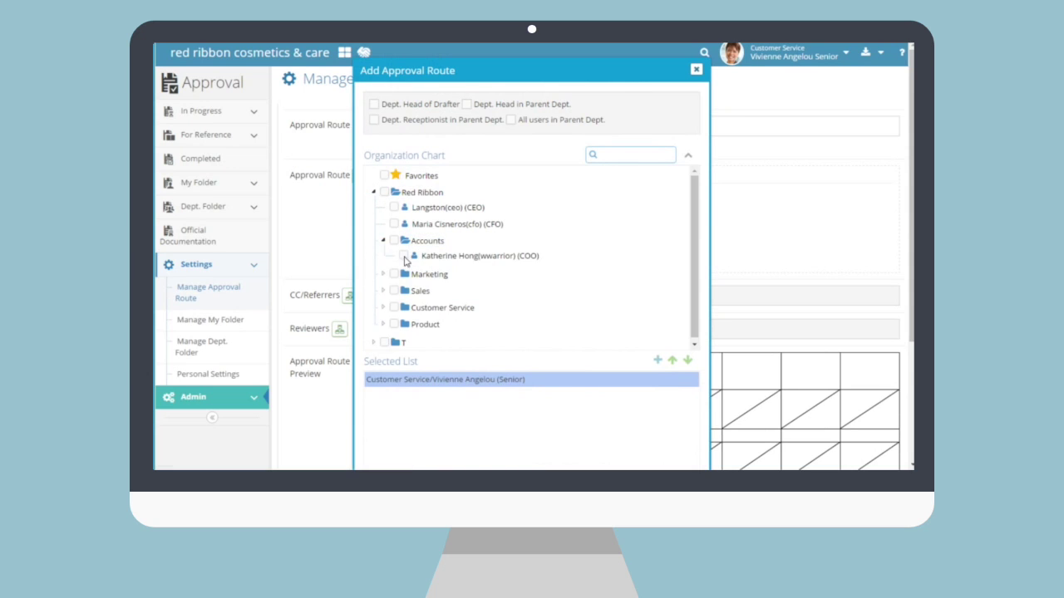
click(403, 256)
click(657, 360)
click(394, 207)
click(658, 360)
scroll(540, 374, down, 5)
click(498, 433)
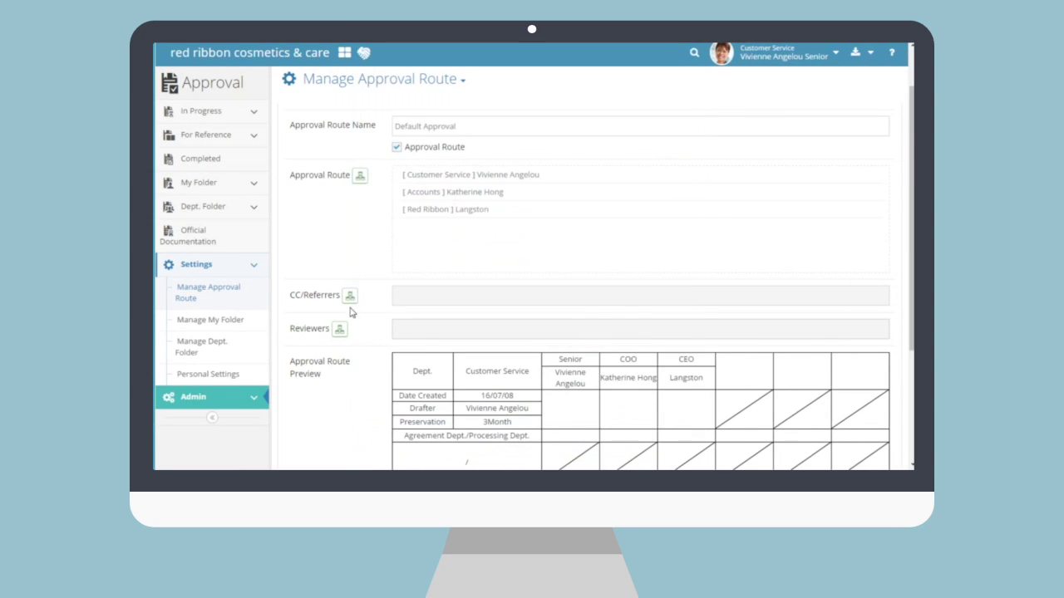
- Add the Marketing Director, Sales Director and Red Ribbon CFO as the route's CC/Referrers, and save the selection
click(350, 296)
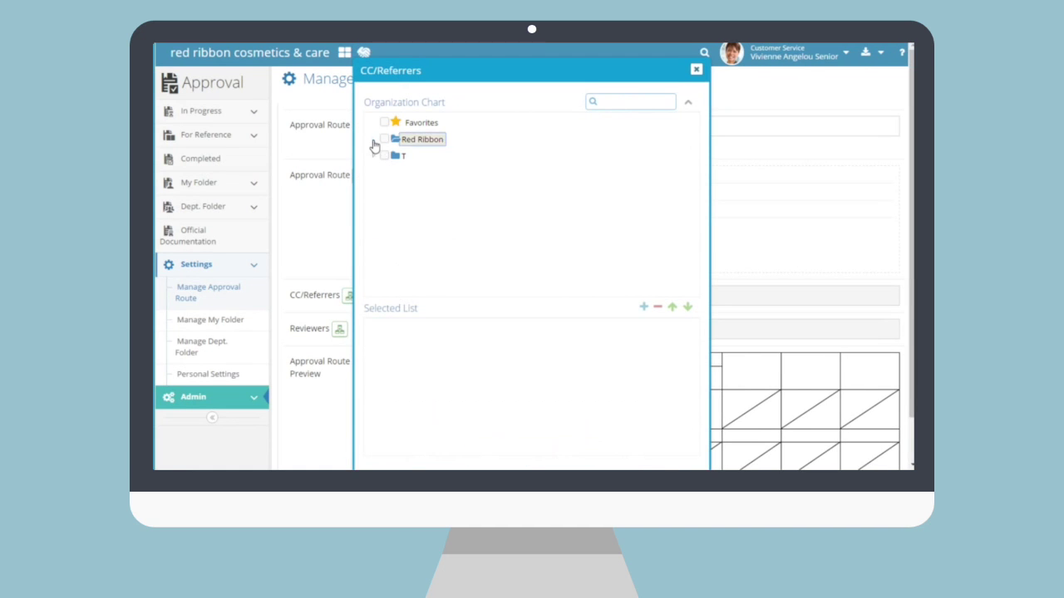
click(383, 221)
click(403, 236)
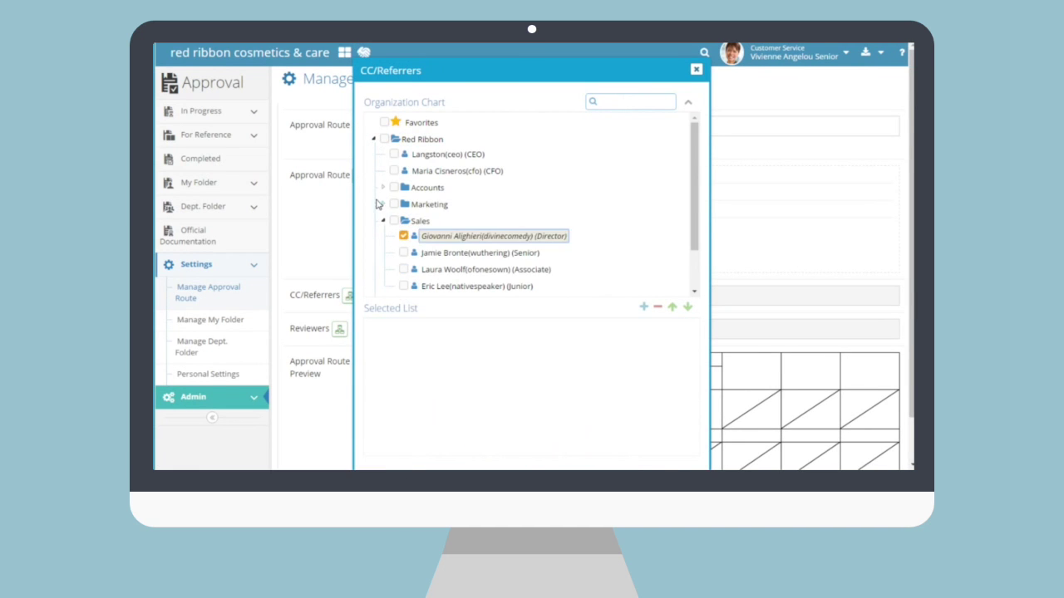
click(403, 220)
click(643, 307)
scroll(532, 249, down, 1)
click(394, 121)
click(643, 257)
click(497, 434)
scroll(581, 344, down, 3)
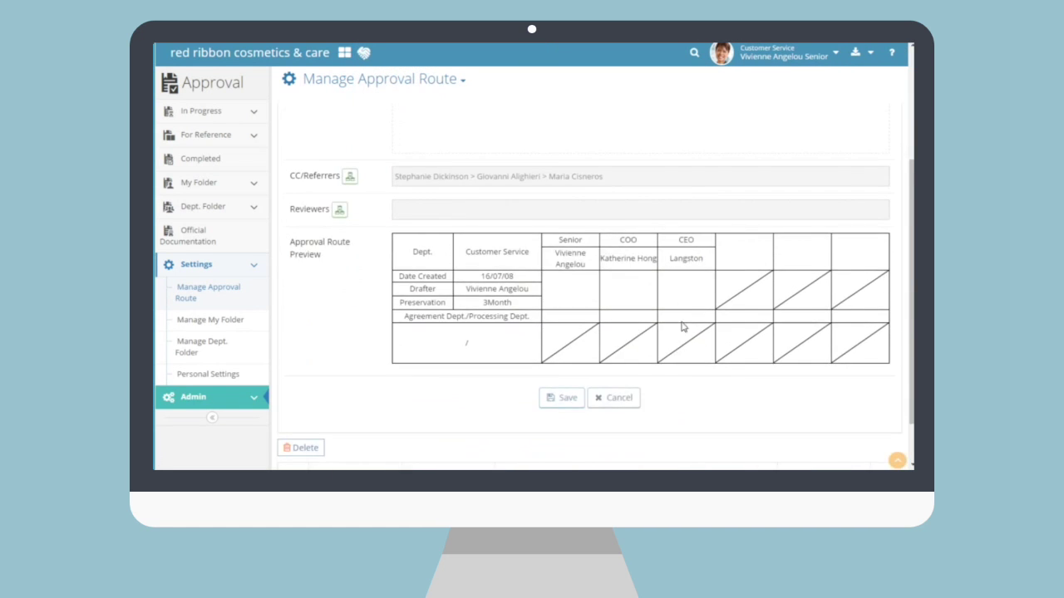
- Save the new Default Approval route and confirm it
click(581, 343)
click(592, 132)
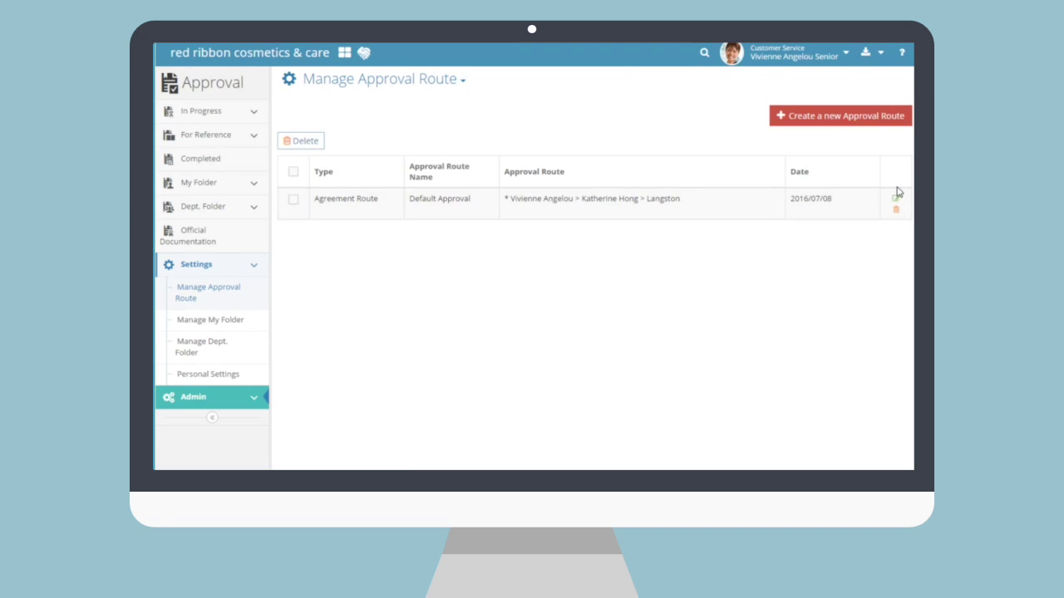
- In the personal folder settings, create a folder named Domestic under Business Trips and save it
click(195, 321)
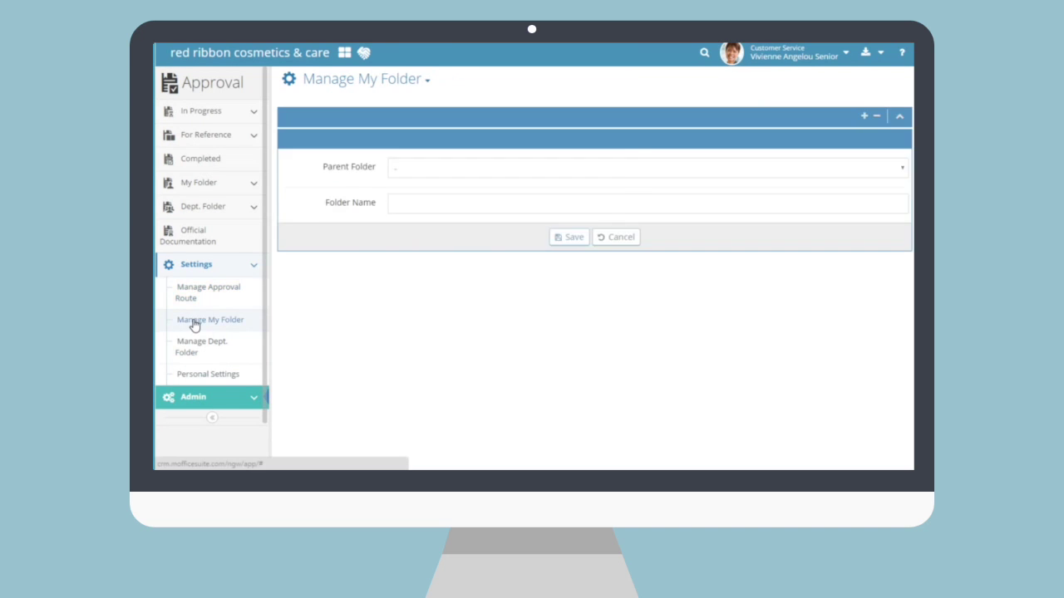
click(351, 176)
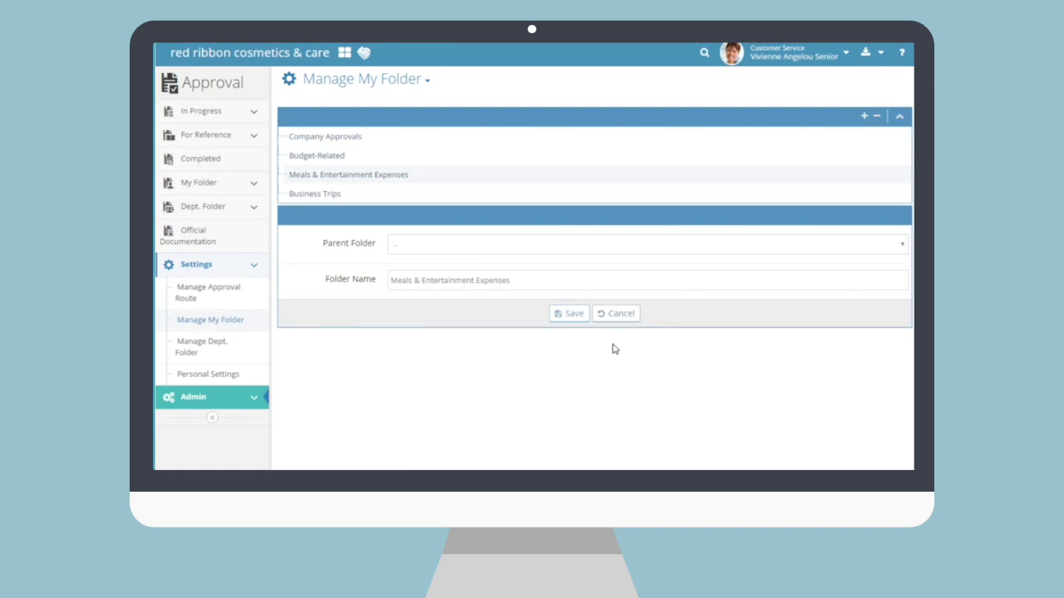
click(865, 117)
click(648, 245)
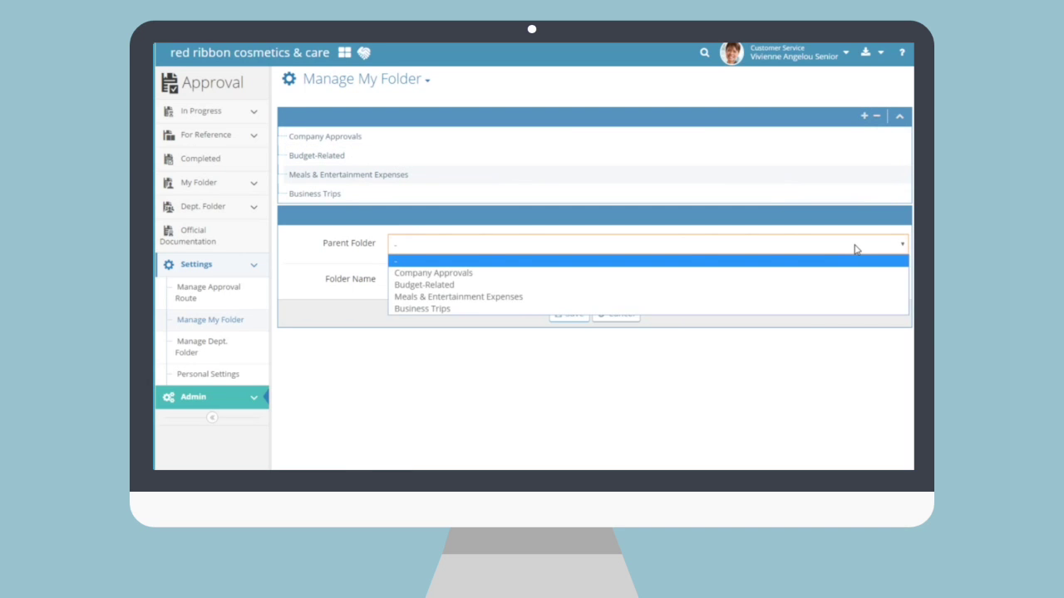
click(648, 308)
text(Domestic)
click(569, 313)
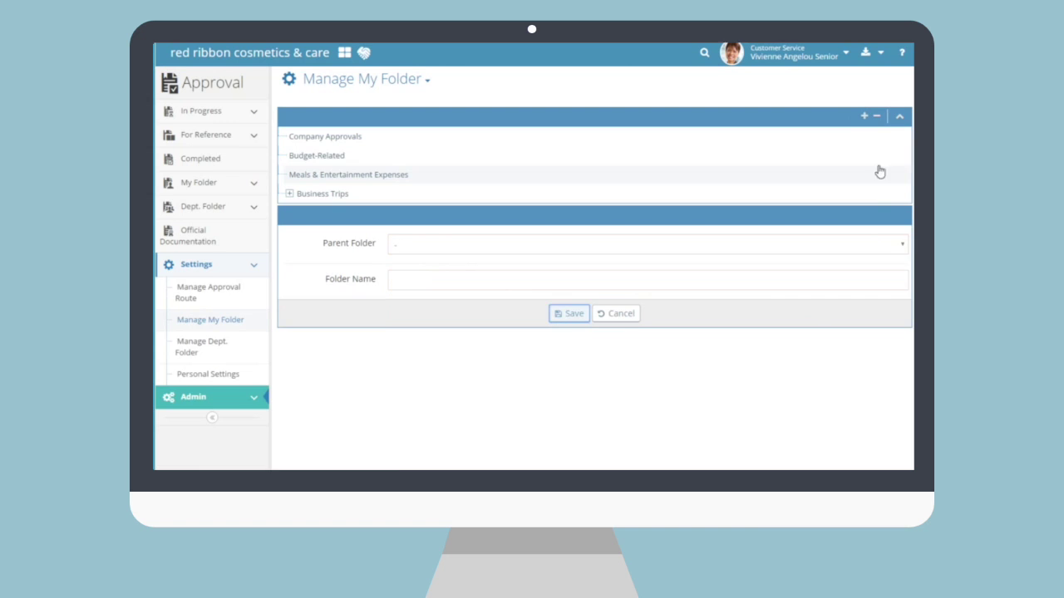
- Create a second subfolder named International under Business Trips, save it and expand the parent folder
click(465, 244)
click(465, 309)
click(482, 283)
text(International)
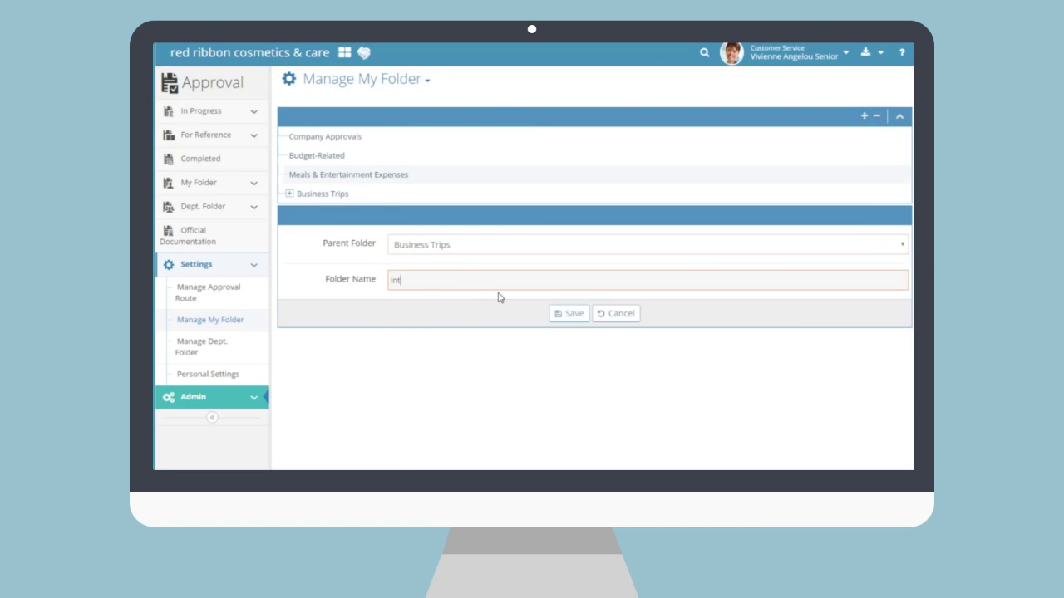
click(570, 316)
click(289, 194)
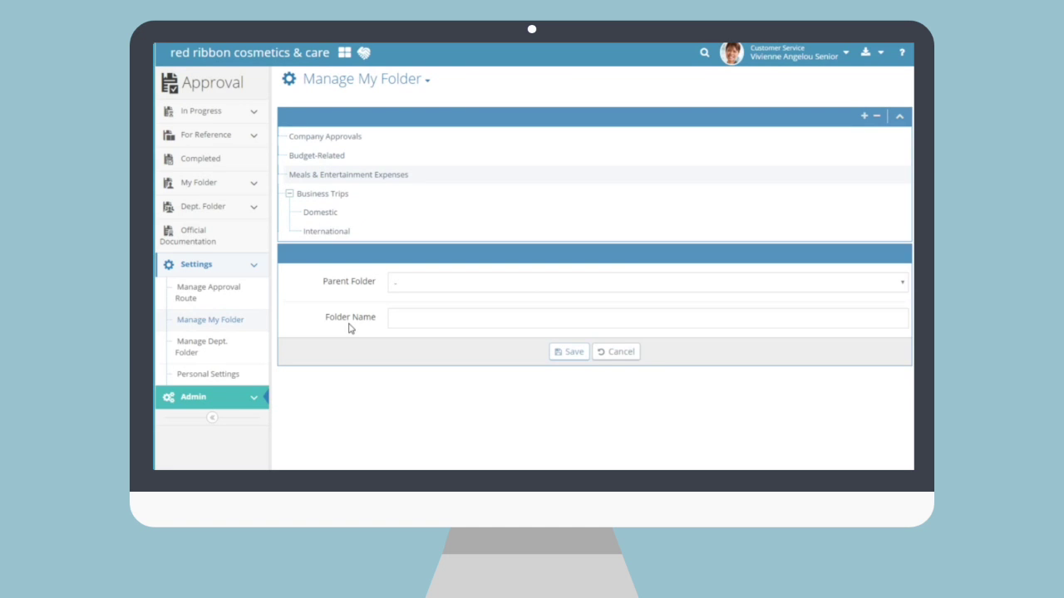
- View the My Folder destinations for the completed Official Document Form 01, and close the folder selection without filing the document
click(239, 170)
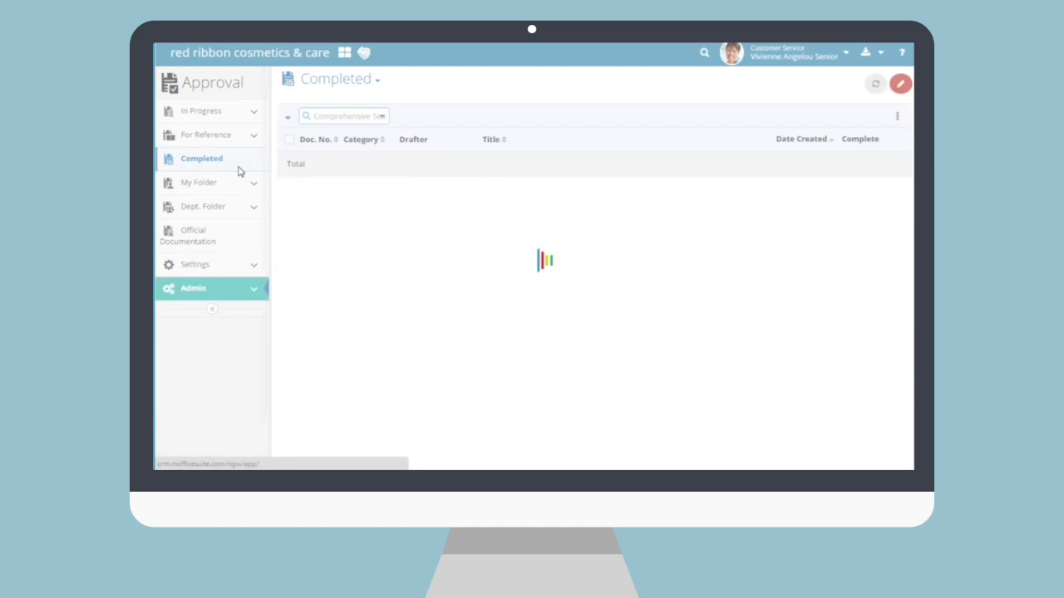
click(289, 163)
click(595, 115)
click(615, 151)
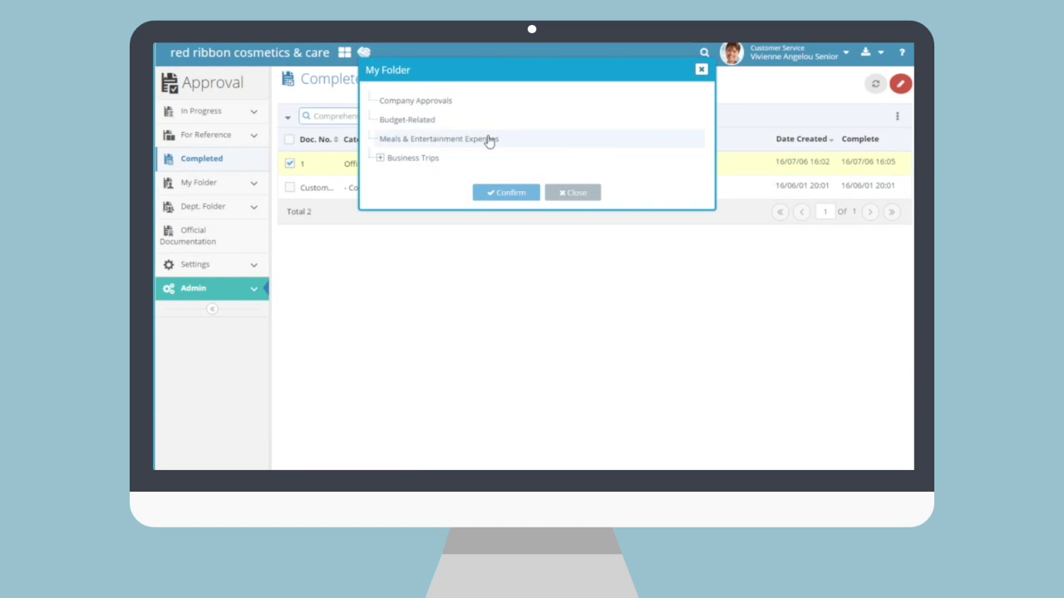
click(590, 198)
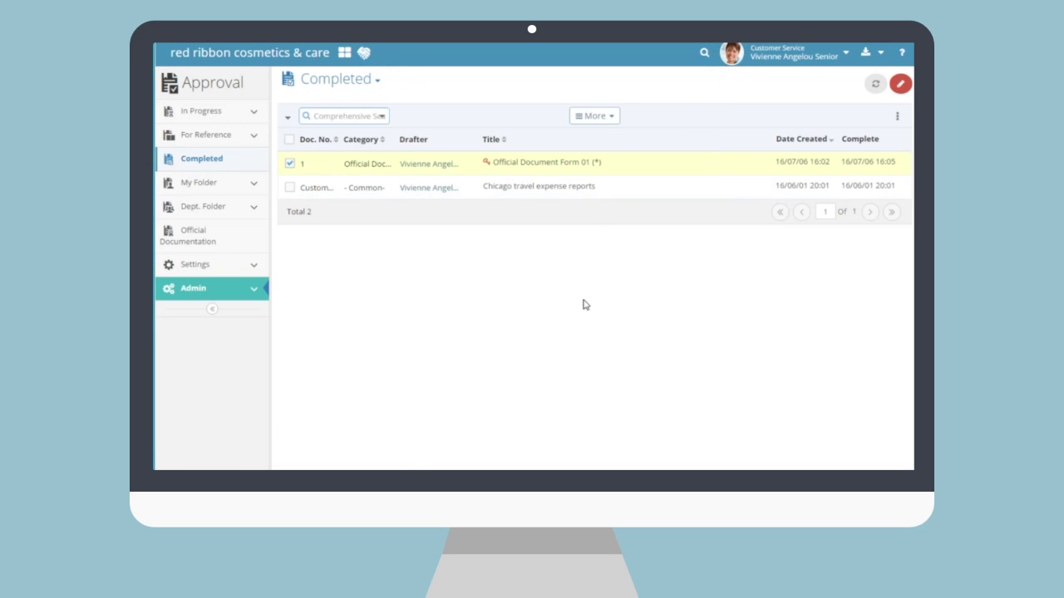
- In the department folder settings, expand Red Ribbon and remove Marketing and Accounts from the selected departments
click(198, 264)
click(218, 348)
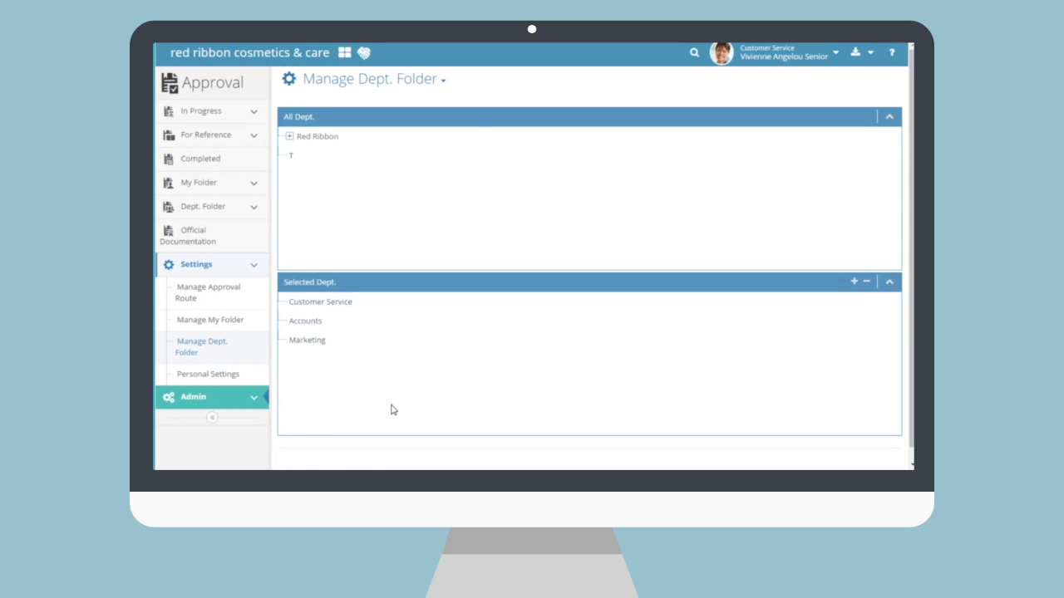
click(289, 136)
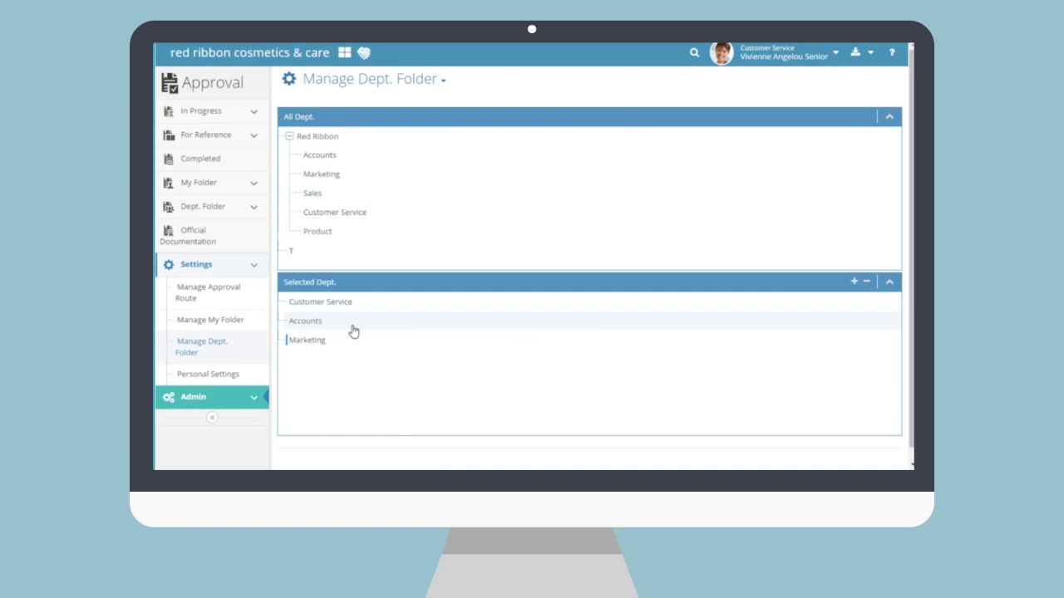
click(853, 285)
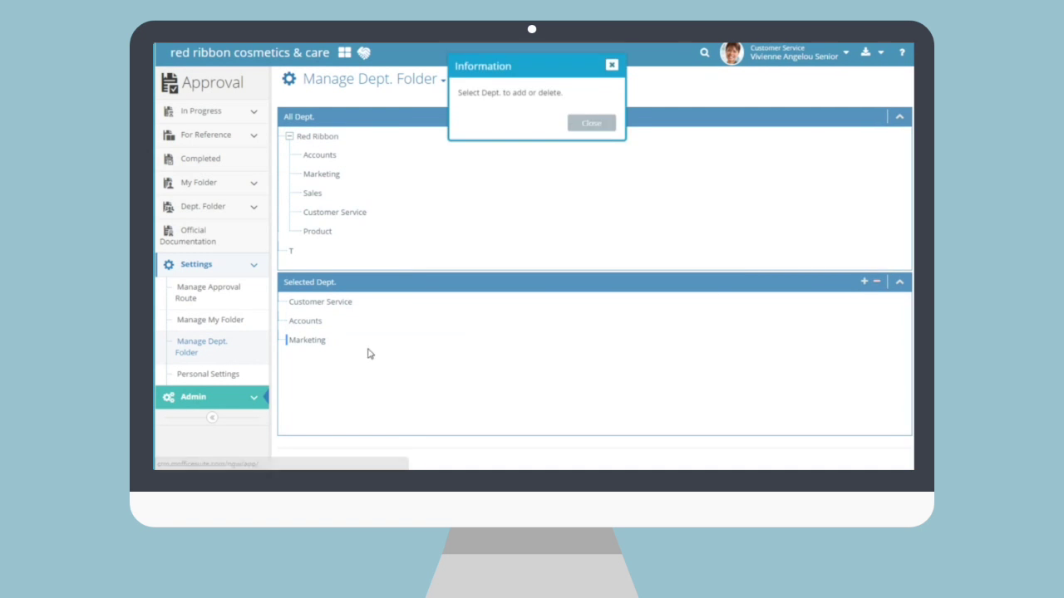
click(586, 129)
click(307, 346)
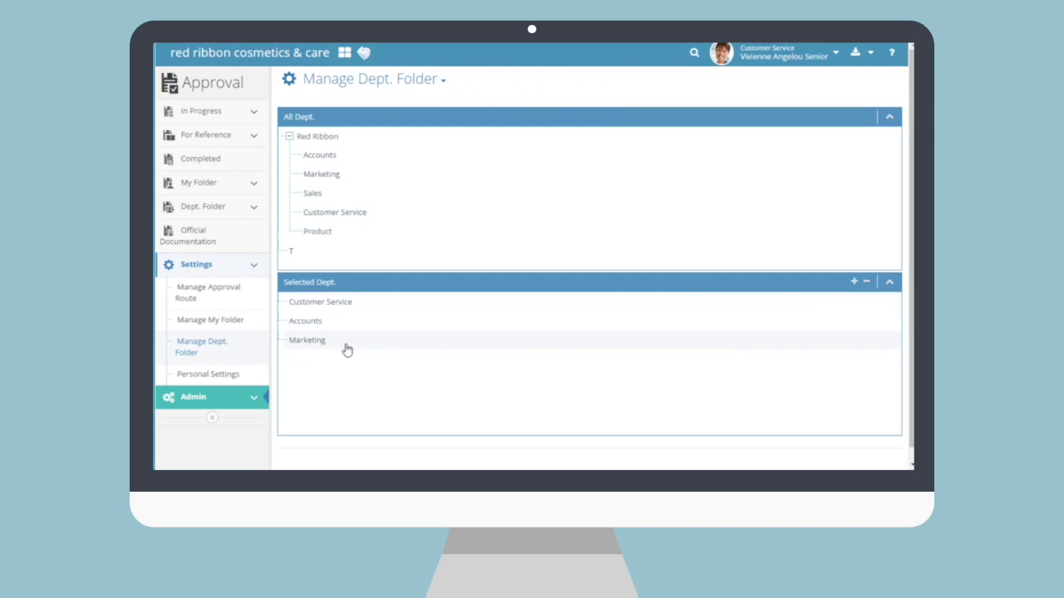
click(866, 282)
click(309, 323)
- Add Sales to the selected departments and expand the department folder list
click(309, 196)
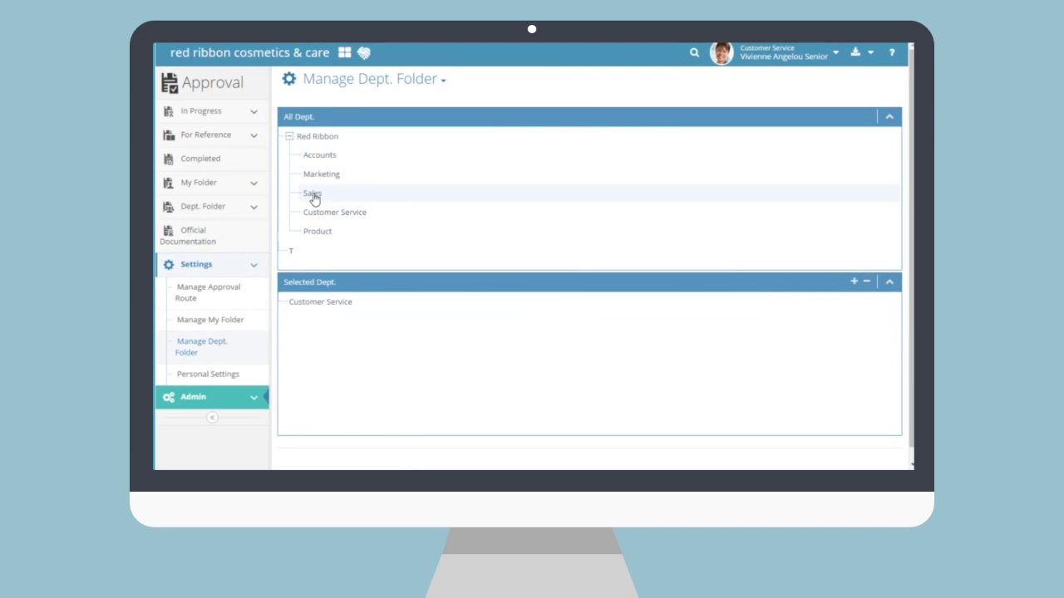
click(854, 281)
click(252, 207)
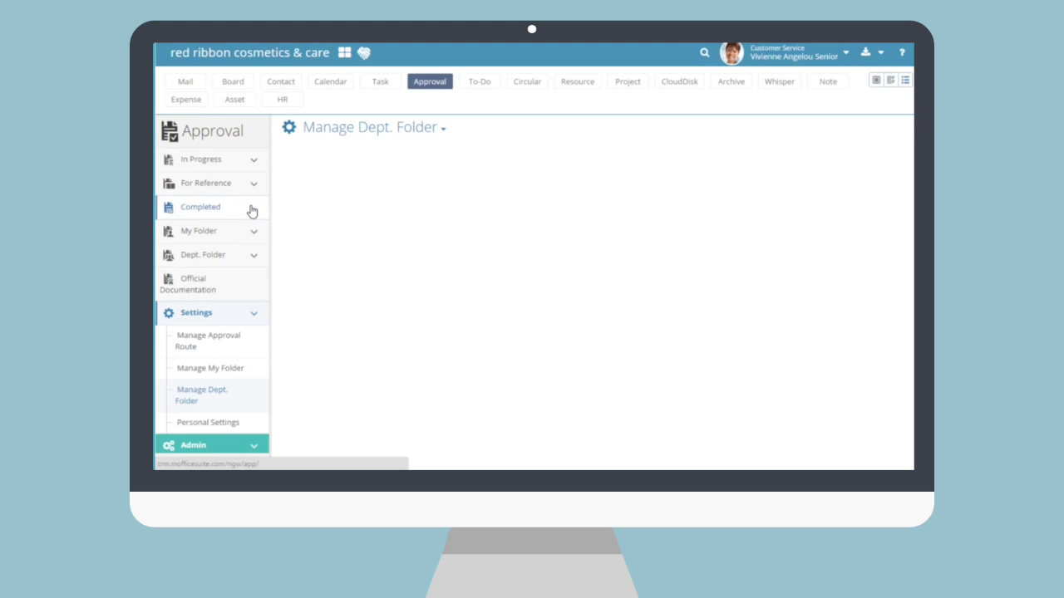
click(253, 258)
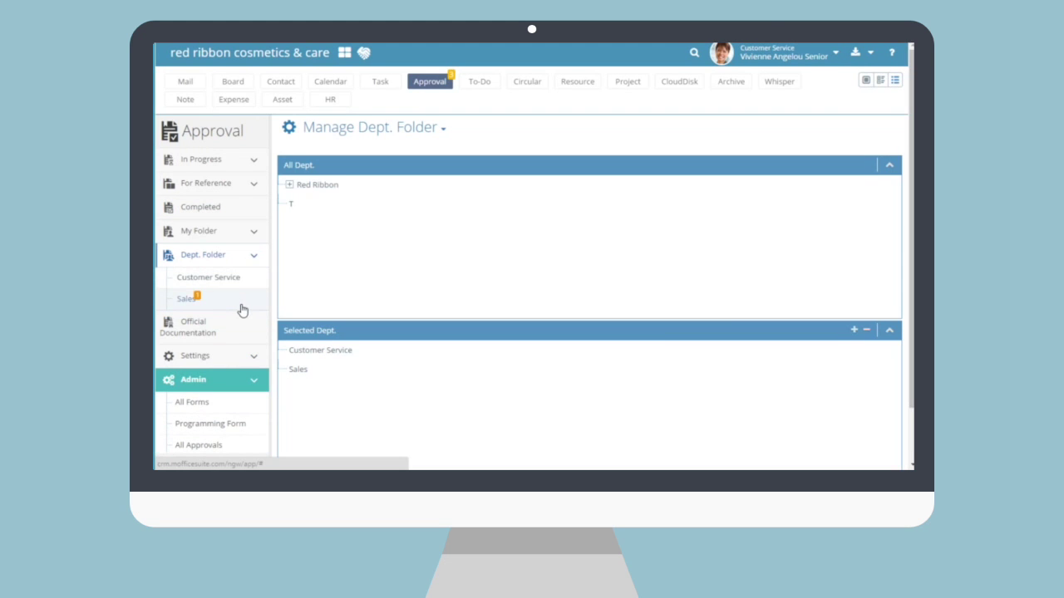
- In the personal settings, add the Red Ribbon CFO as a user with permission to read, and save
click(253, 356)
scroll(256, 351, down, 1)
click(207, 405)
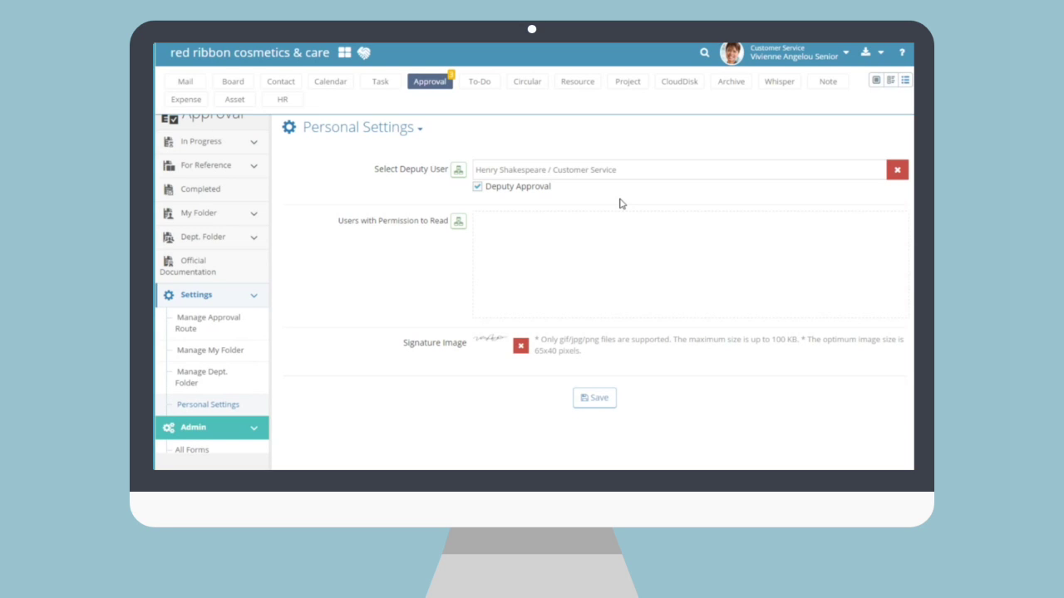
click(459, 222)
click(379, 139)
click(399, 171)
click(648, 307)
scroll(525, 428, down, 1)
click(505, 433)
click(598, 402)
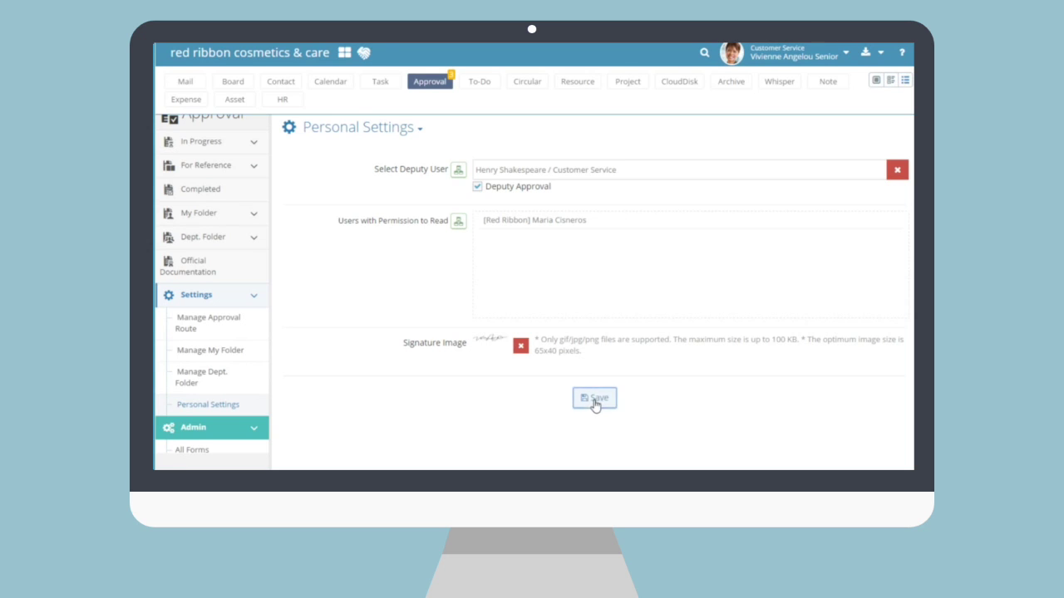
click(592, 129)
- From all in-progress approvals, start composing a new approval and choose the Business Trip Forms category
click(233, 141)
click(230, 165)
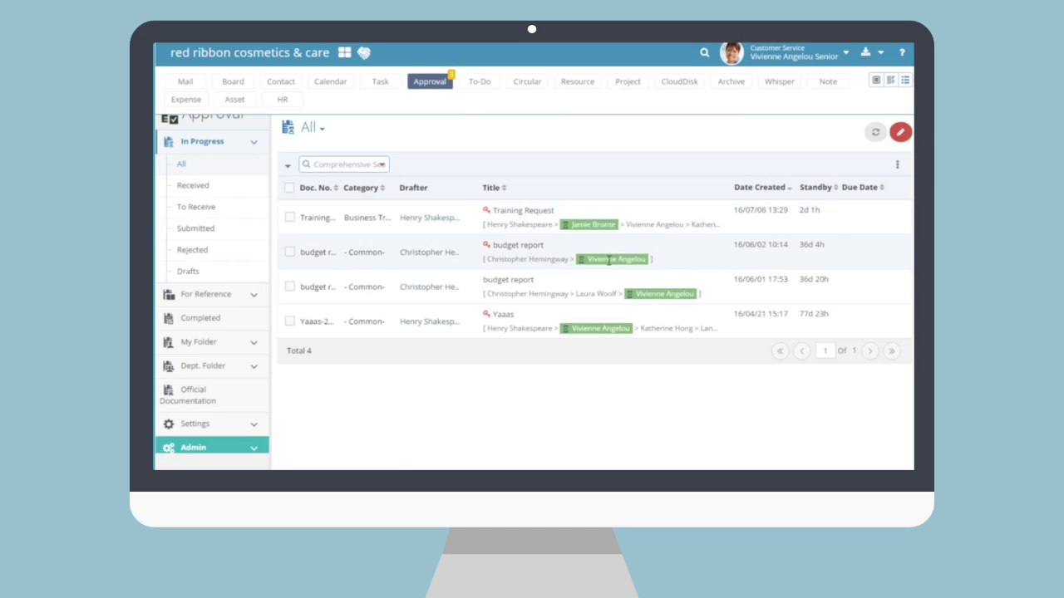
click(901, 133)
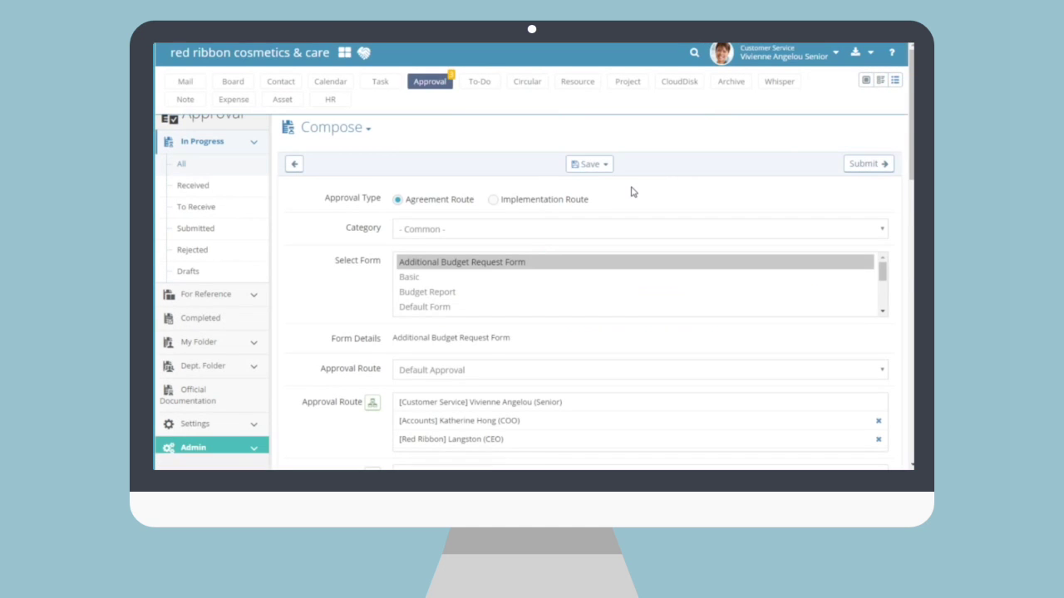
click(502, 237)
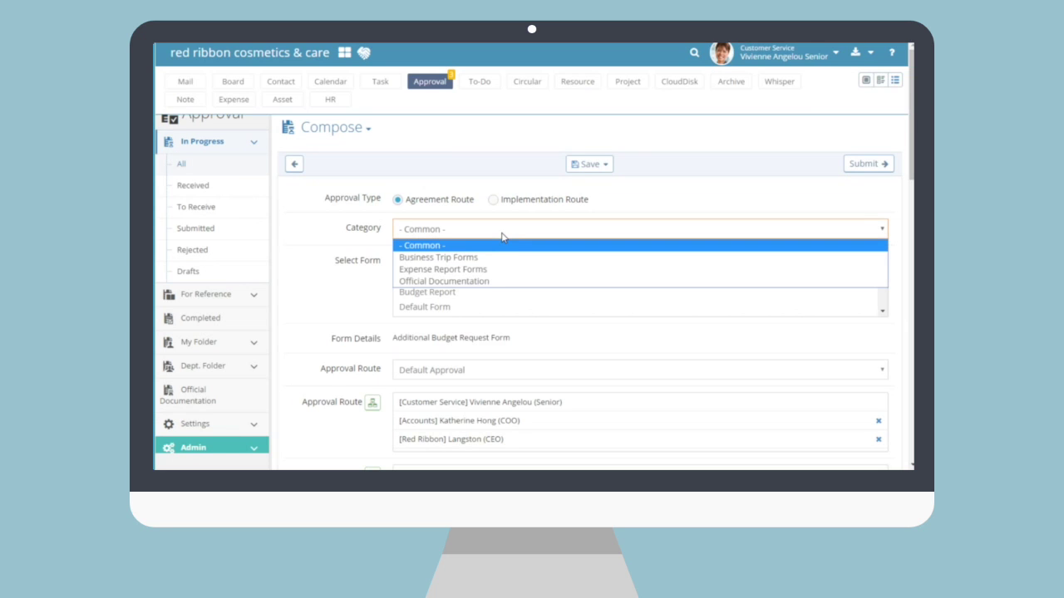
click(484, 258)
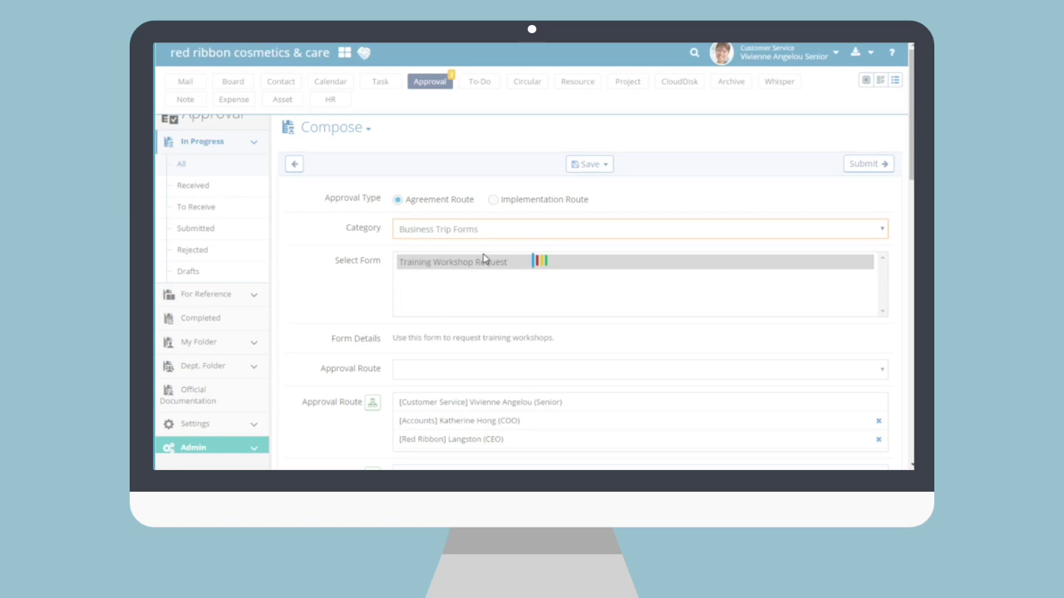
- Examine the Training Workshop Request draft, including its approval table, reviewers and body fields
scroll(323, 295, down, 5)
scroll(322, 294, down, 2)
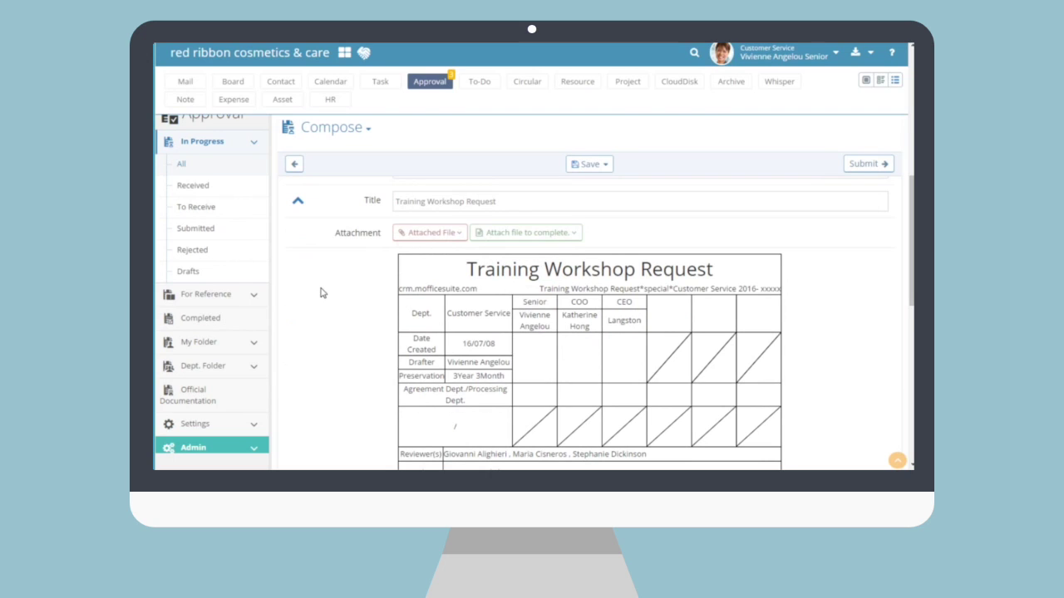
scroll(322, 293, down, 1)
scroll(322, 292, down, 2)
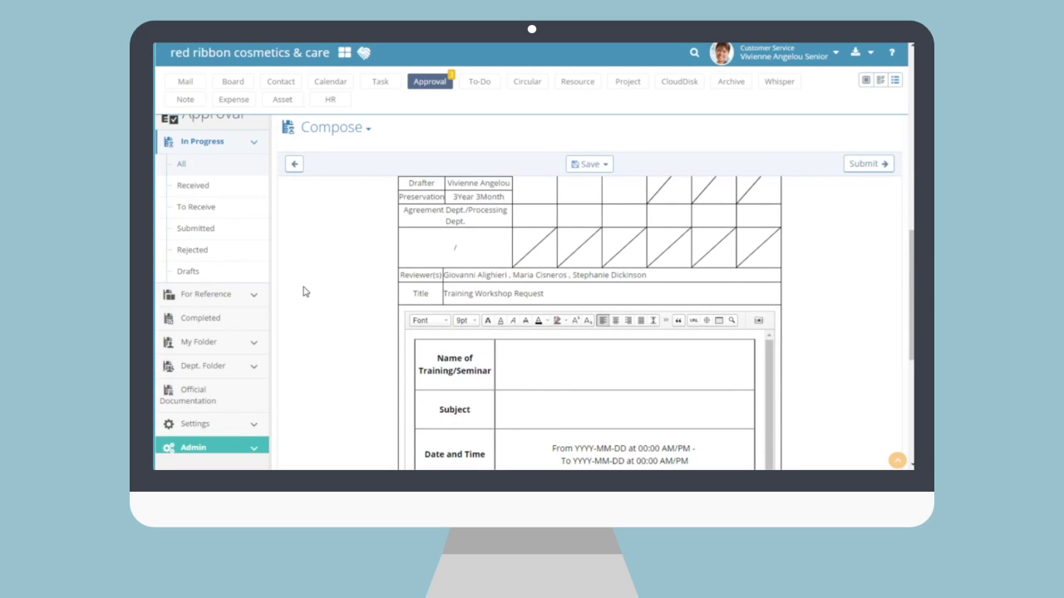
scroll(304, 292, down, 2)
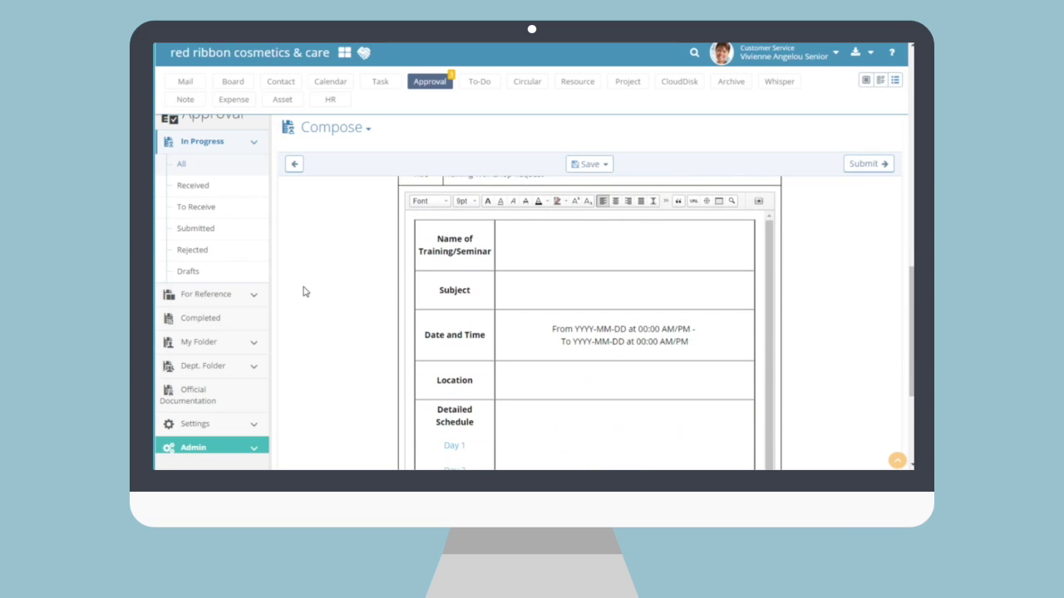
scroll(304, 292, down, 3)
scroll(303, 291, up, 3)
scroll(303, 292, up, 2)
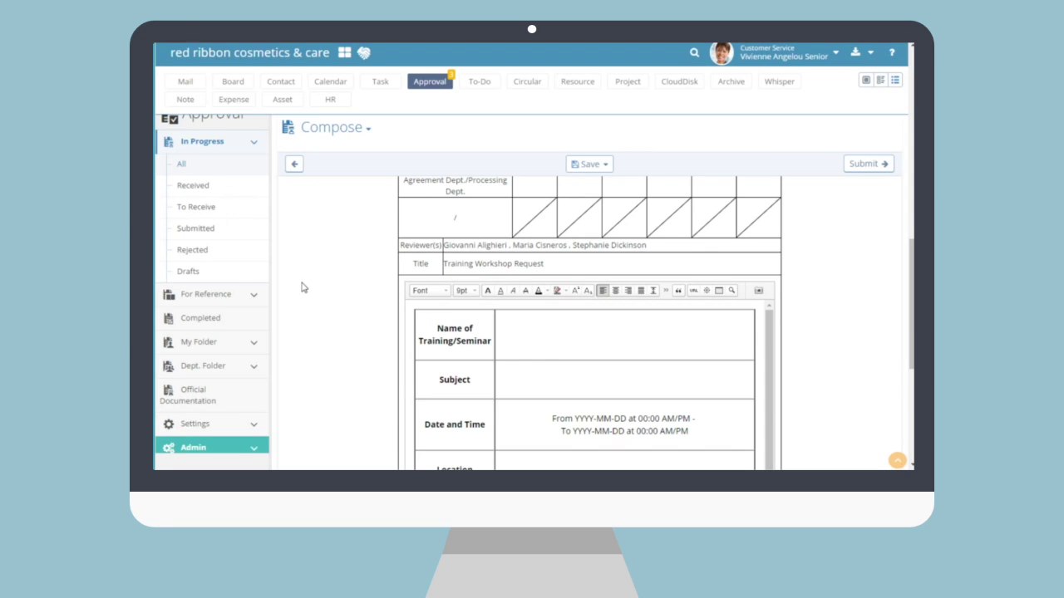
scroll(303, 290, down, 1)
scroll(303, 288, up, 3)
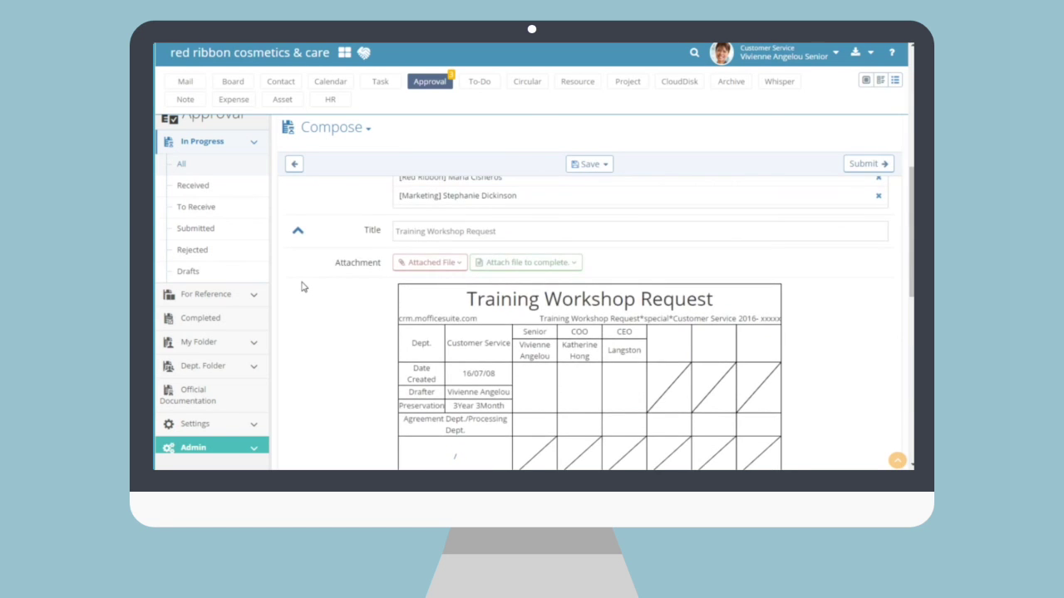
- Clear the request's approval route selection, and choose Default Approval again
scroll(302, 287, up, 2)
click(448, 222)
click(448, 222)
click(448, 222)
click(446, 237)
click(445, 222)
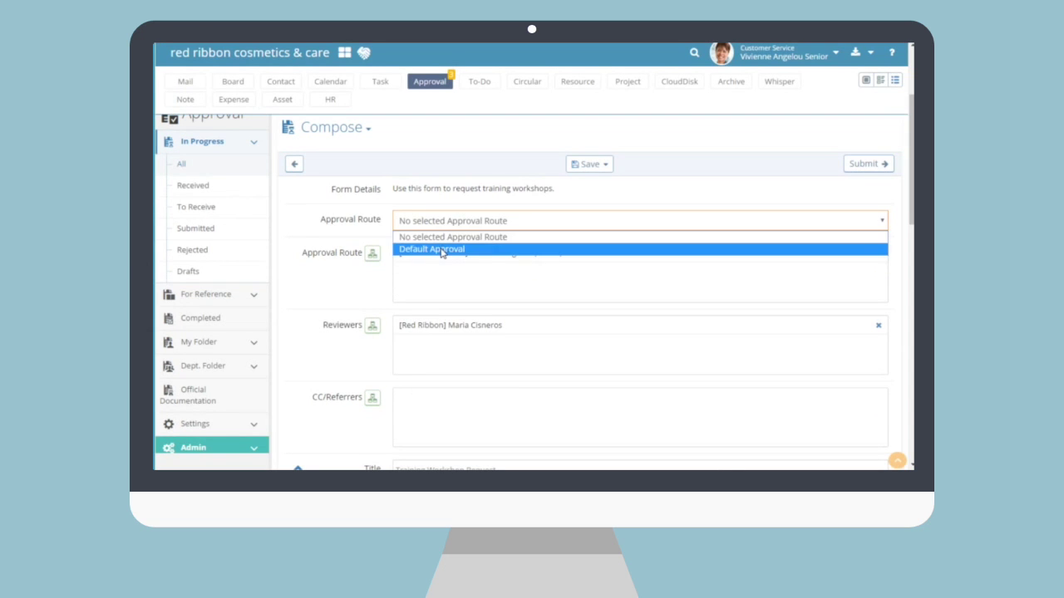
click(438, 249)
click(314, 294)
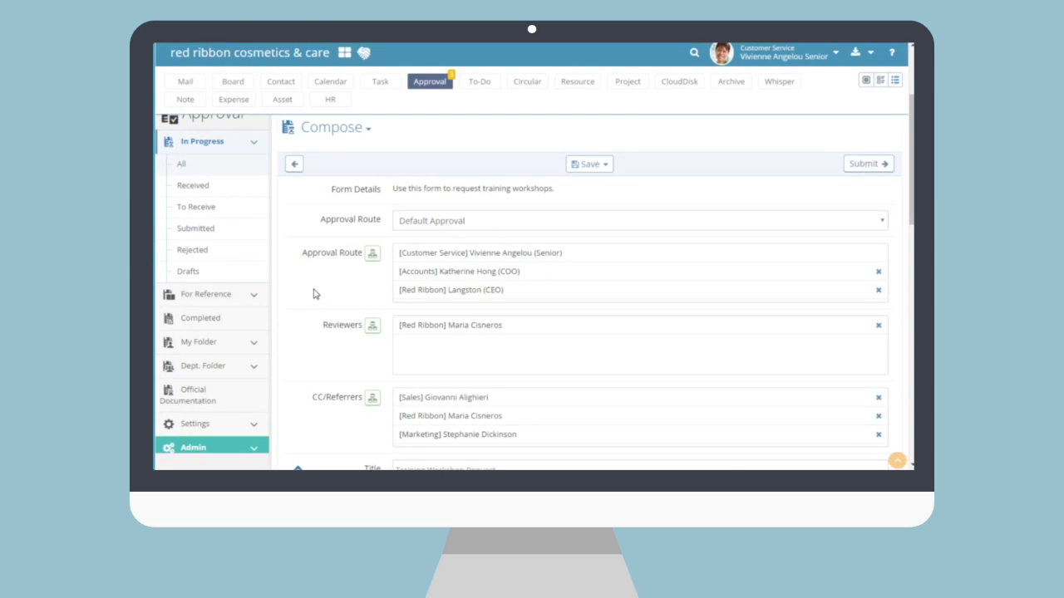
- Remove the Red Ribbon CFO from the request's CC/Referrers
scroll(314, 294, down, 3)
scroll(315, 295, up, 1)
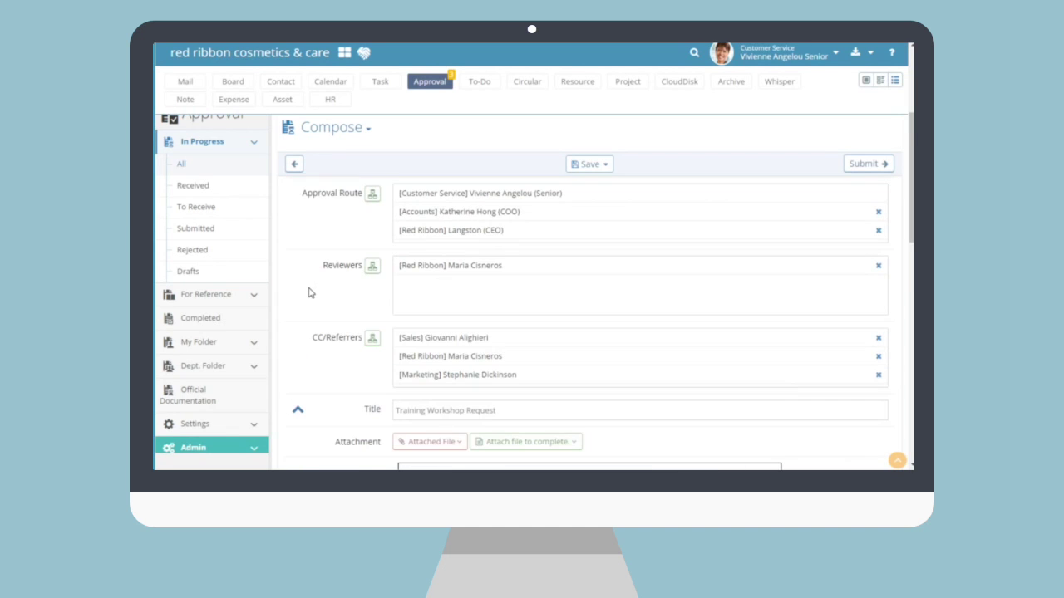
click(877, 356)
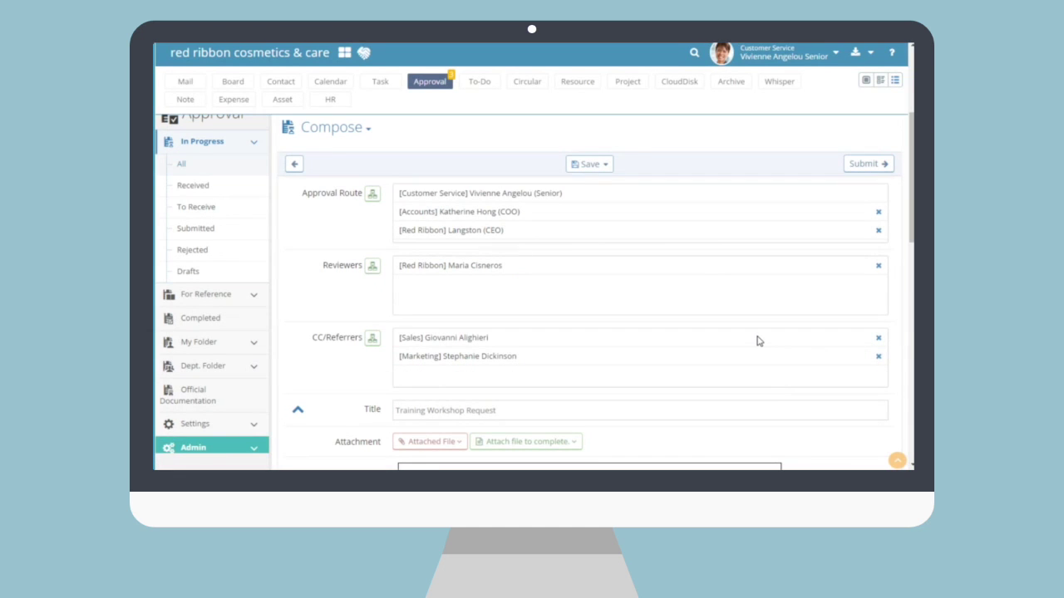
- Fill in the Training Workshop Request body with CS Training as the training name and CS as the subject
scroll(329, 339, down, 2)
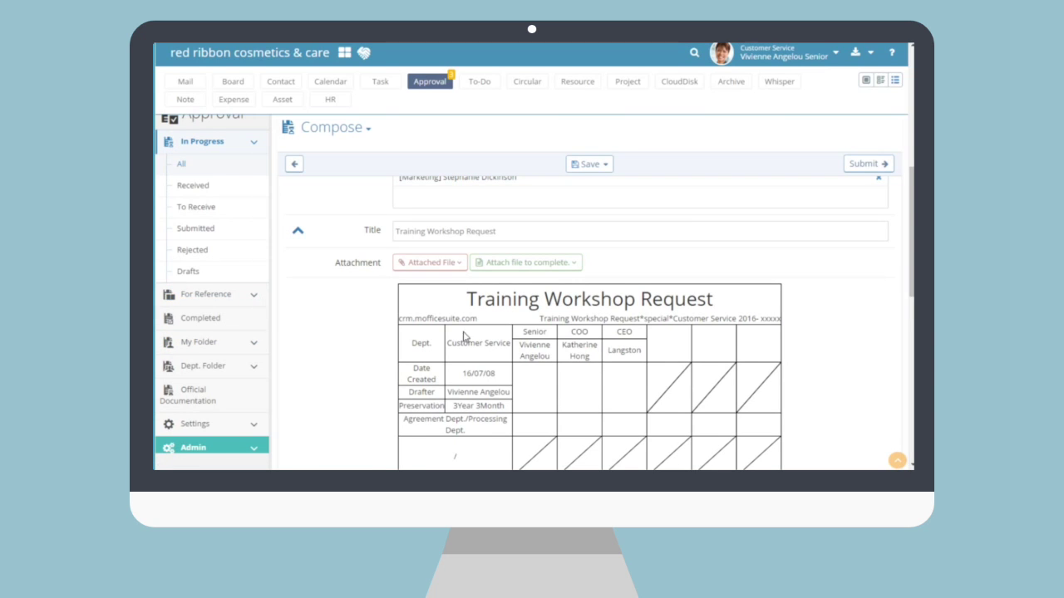
scroll(466, 271, up, 3)
scroll(467, 277, down, 1)
scroll(467, 277, down, 10)
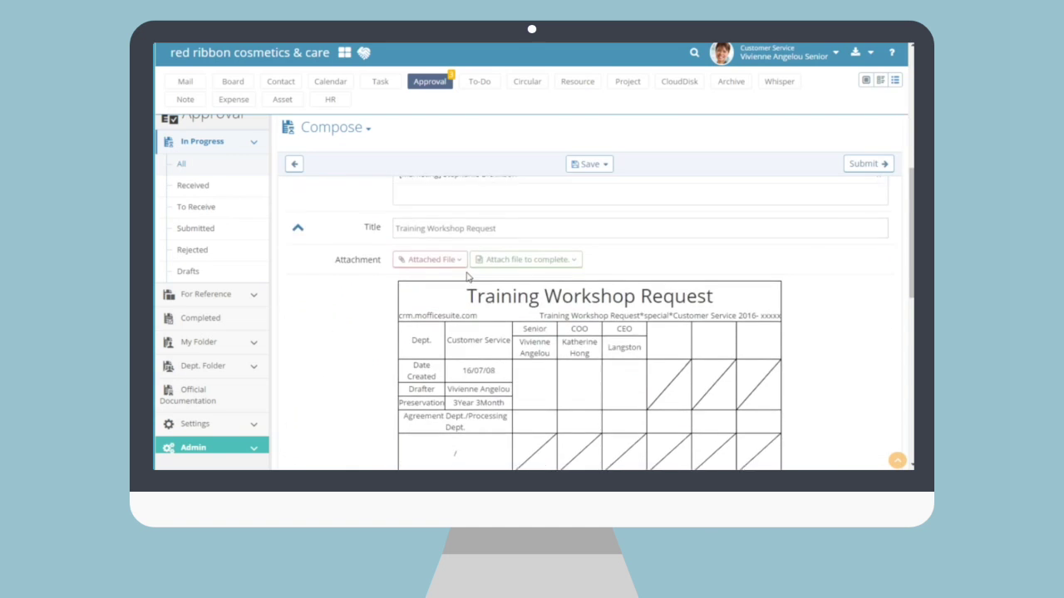
click(671, 276)
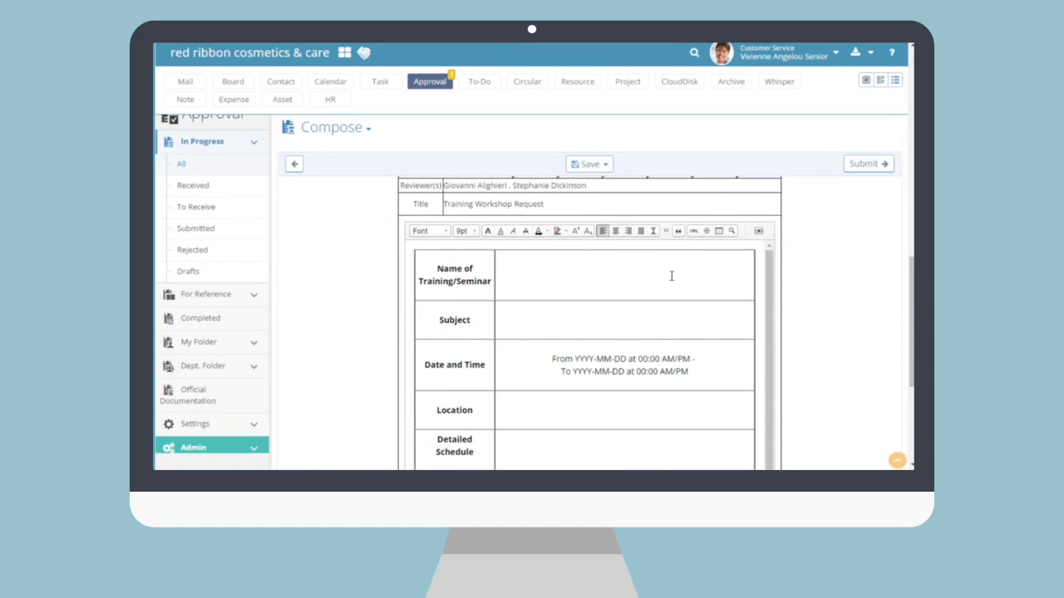
text(CS Training)
click(604, 327)
text(CS)
- Save the completed Training Workshop Request to Drafts
scroll(643, 377, down, 5)
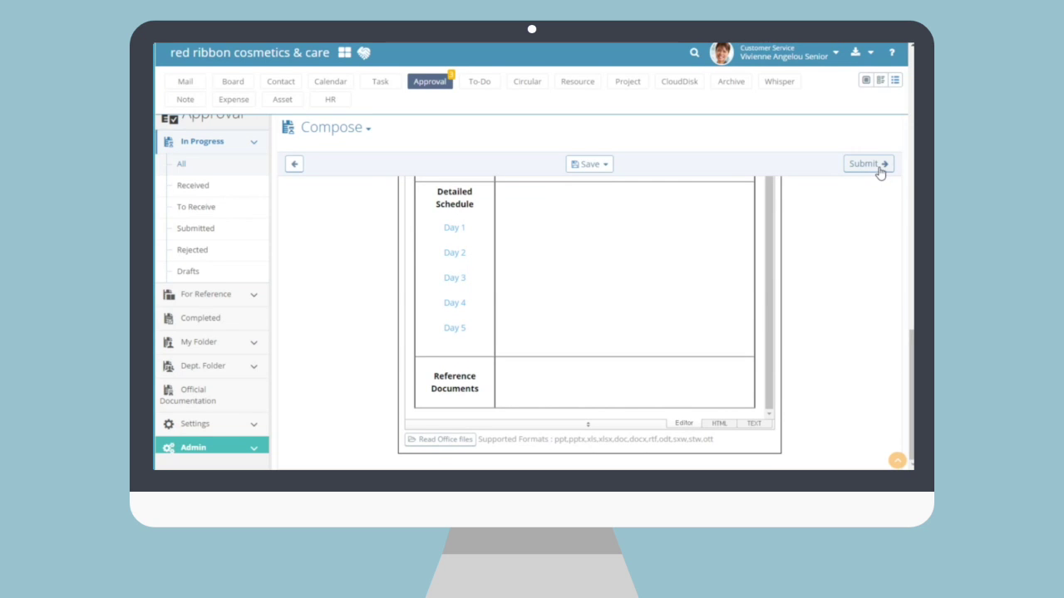
click(570, 171)
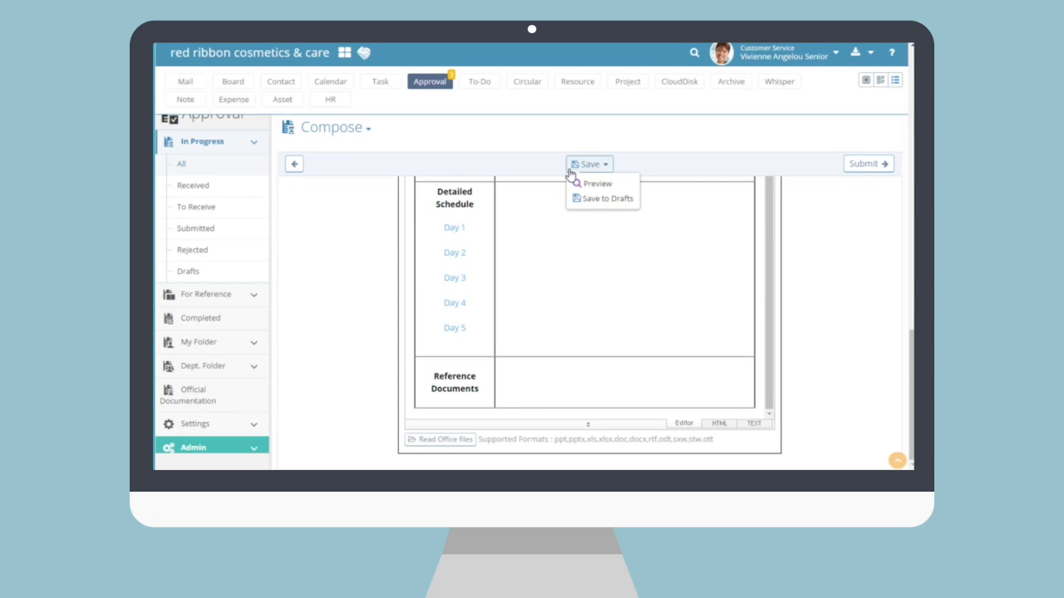
click(605, 198)
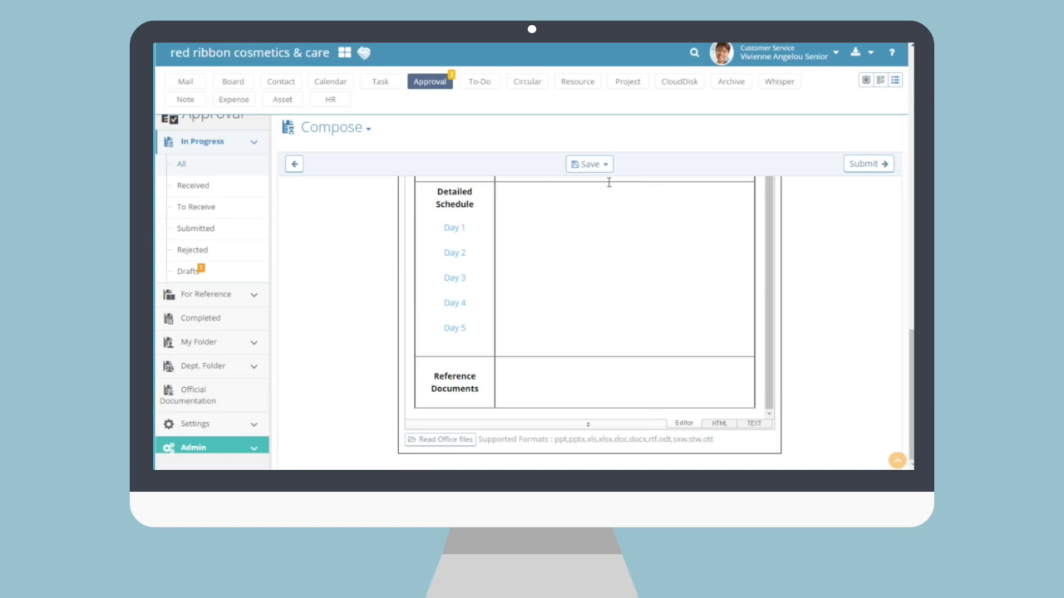
- Preview the Training Workshop Request through to its end, and close the preview
click(590, 164)
click(609, 182)
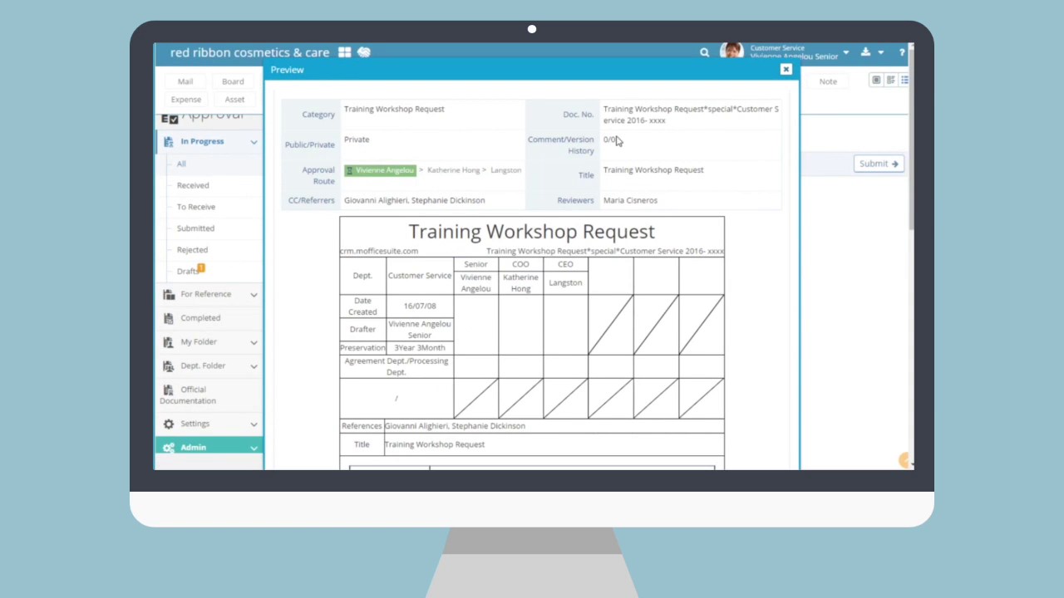
scroll(618, 140, down, 3)
scroll(618, 139, down, 5)
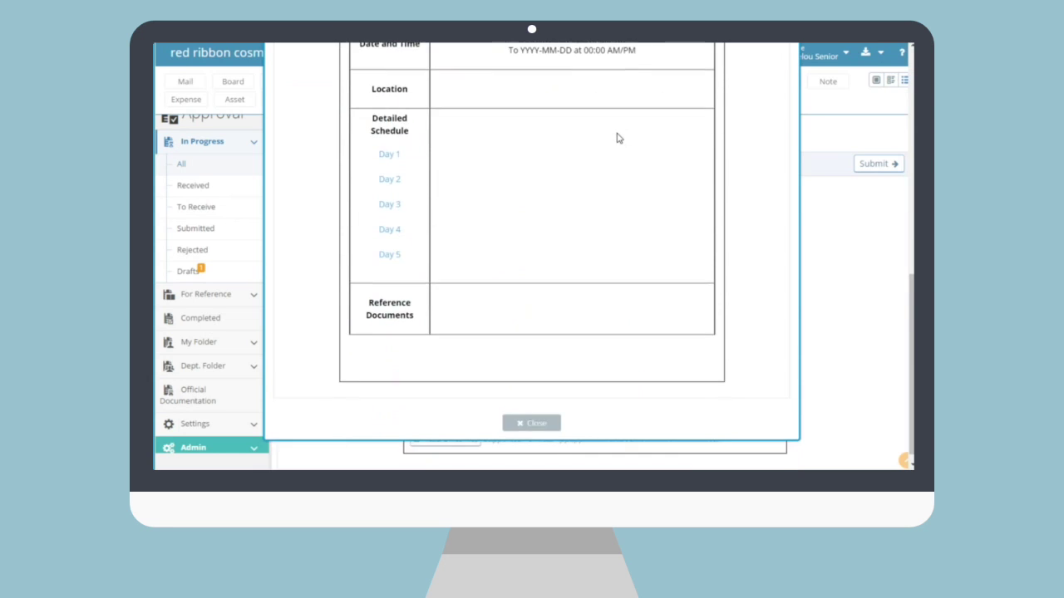
scroll(618, 139, down, 1)
click(544, 412)
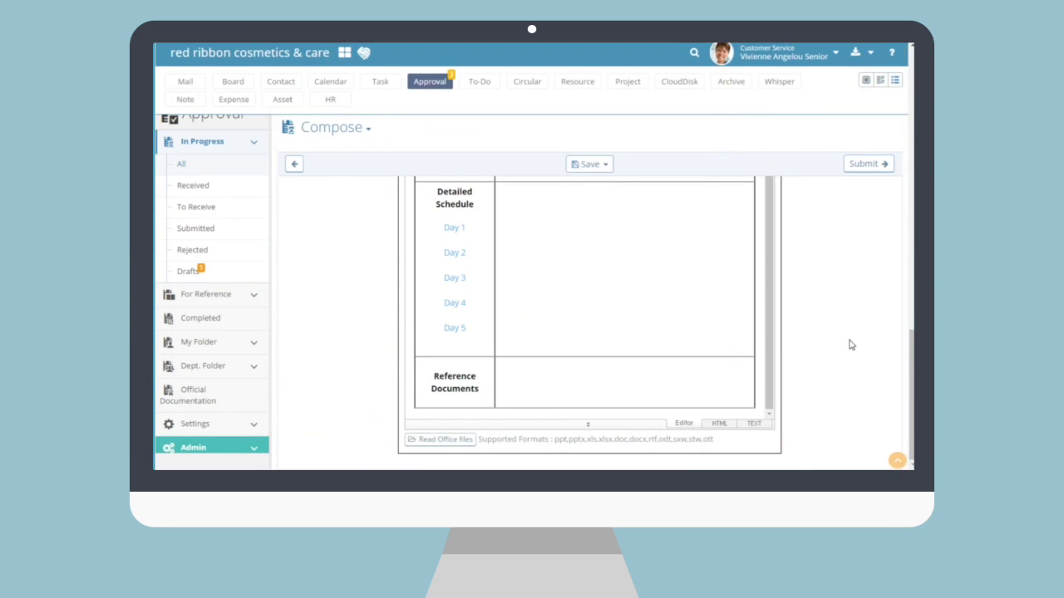
- Start submitting the request with Normal priority, and enable a due date of 2016/07/15
click(877, 169)
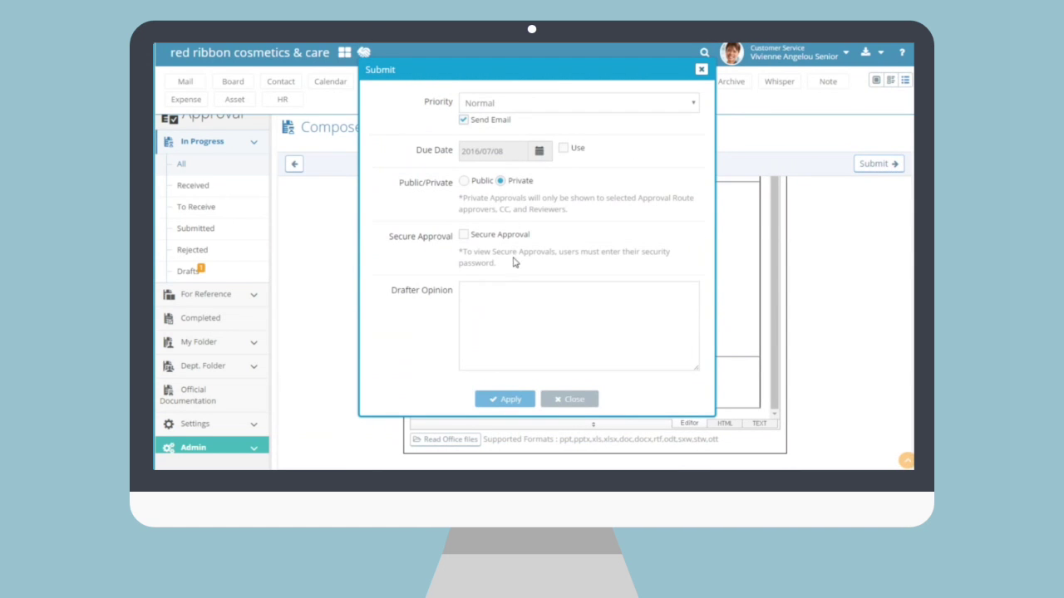
click(535, 112)
click(536, 113)
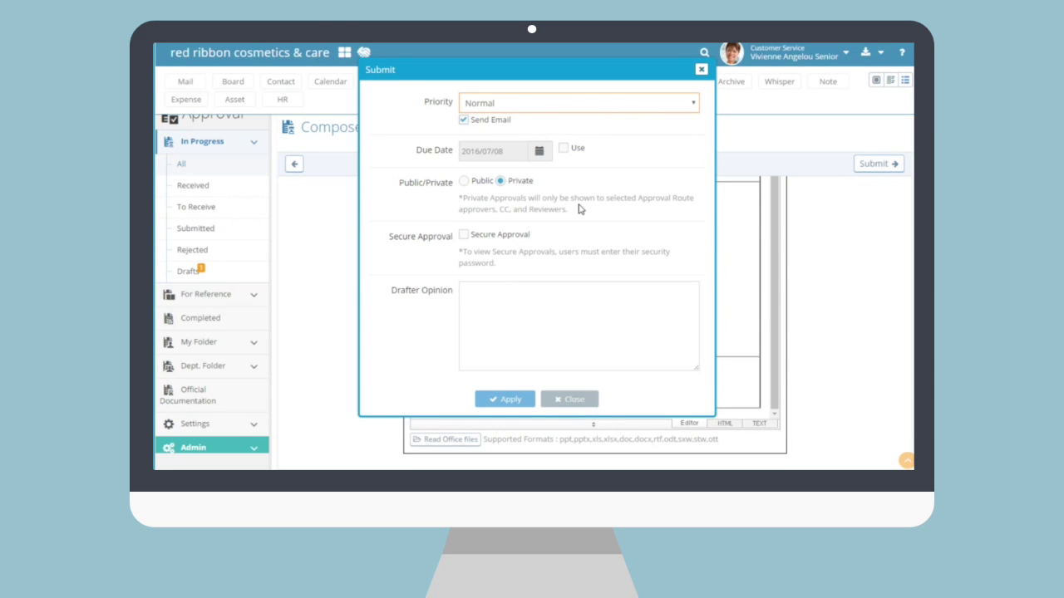
click(564, 148)
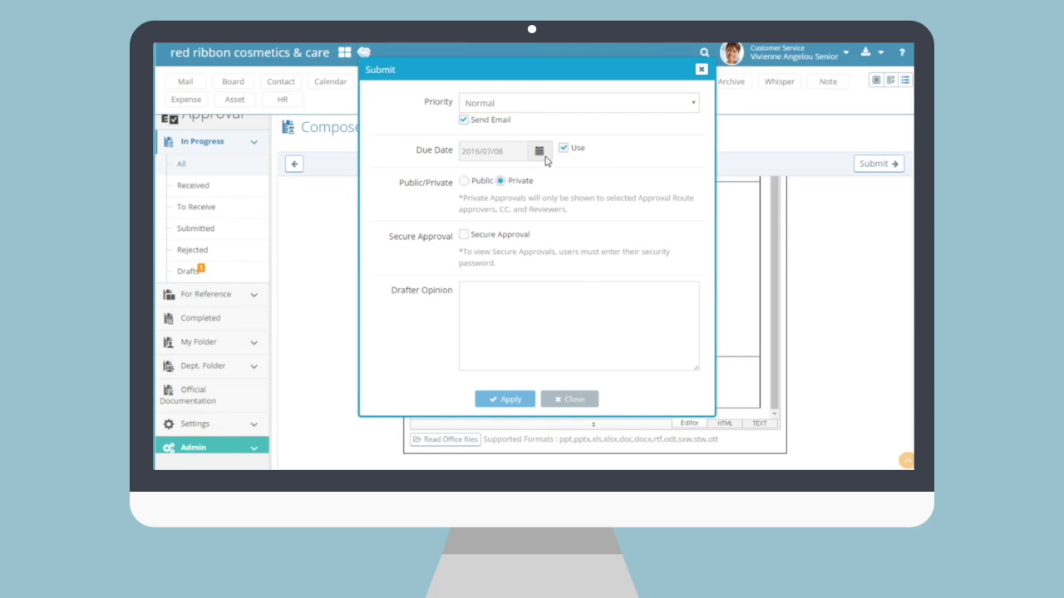
click(540, 153)
click(566, 245)
- Keep the request's visibility set to Private and submit it for approval
click(472, 180)
click(509, 183)
click(521, 241)
click(523, 401)
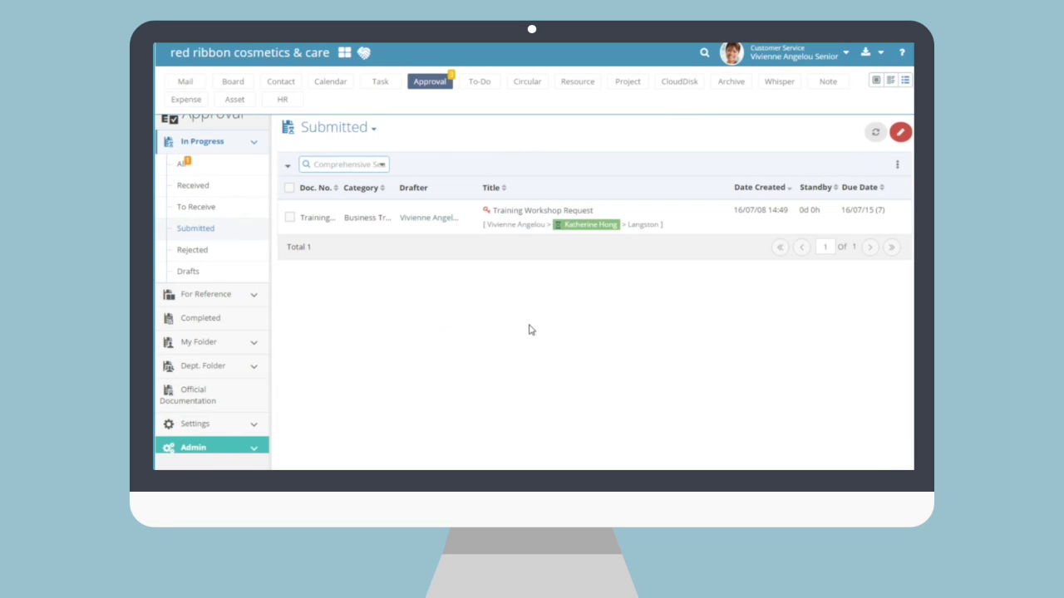
- Open the submitted Training Workshop Request, and examine its edit options and the comment area below the document
click(549, 218)
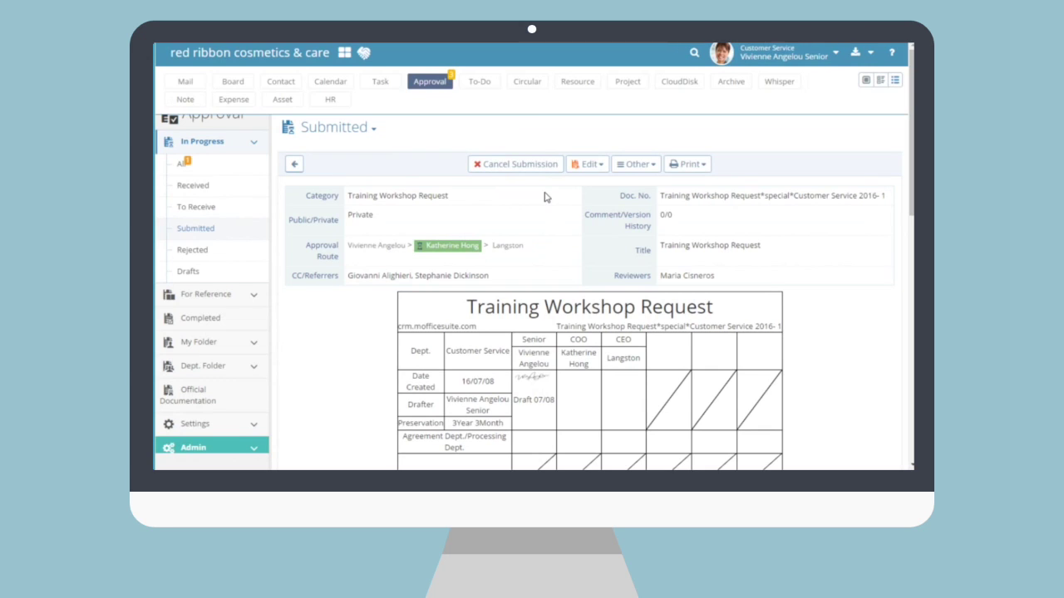
click(588, 164)
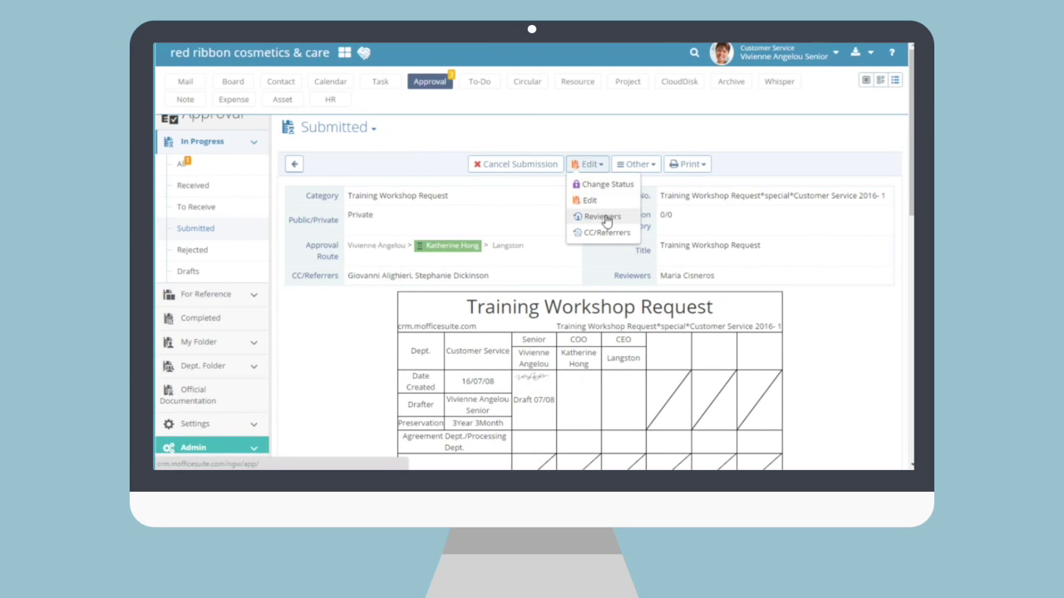
click(602, 165)
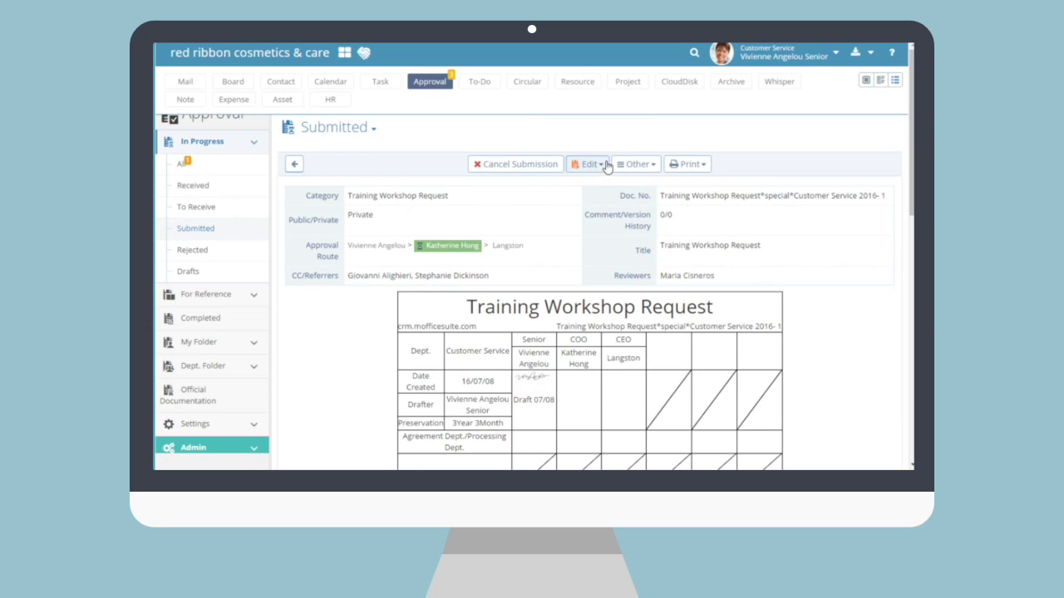
scroll(603, 285, down, 2)
scroll(602, 286, down, 5)
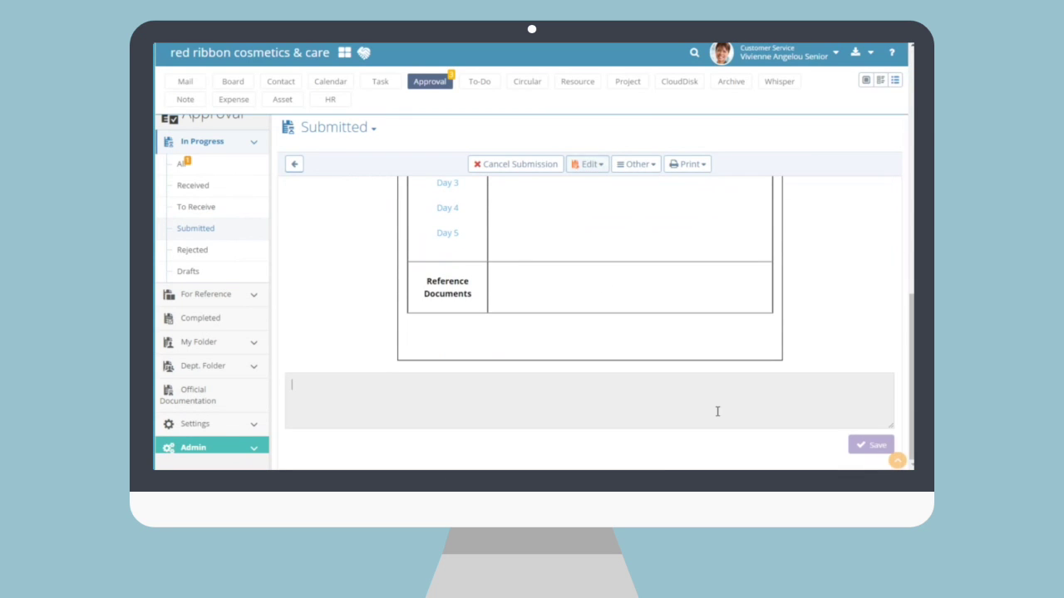
click(621, 423)
scroll(827, 359, up, 6)
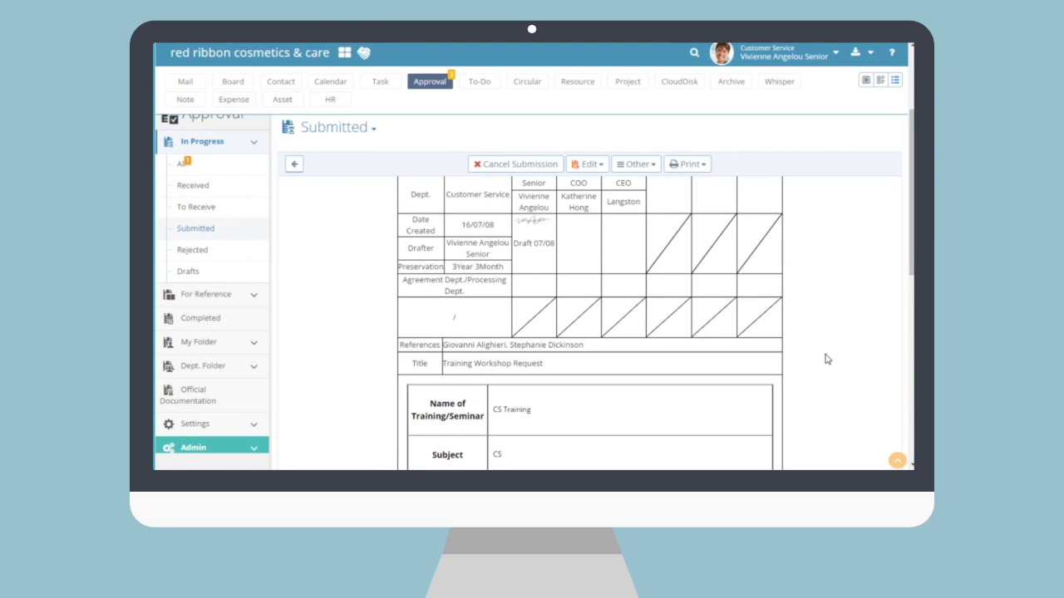
- View the submitted request's document flow and its version history
click(642, 166)
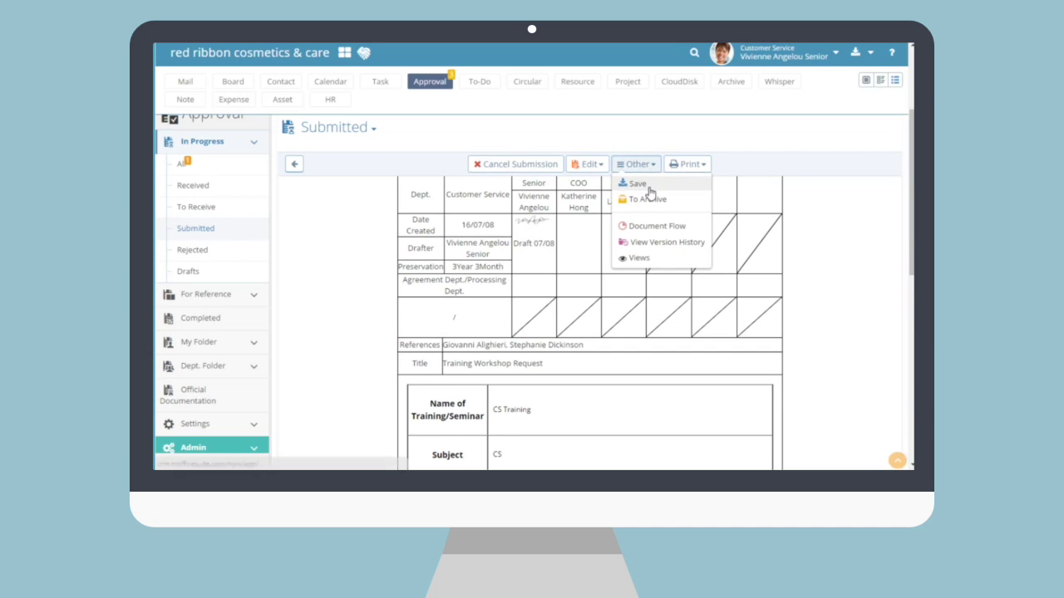
click(668, 233)
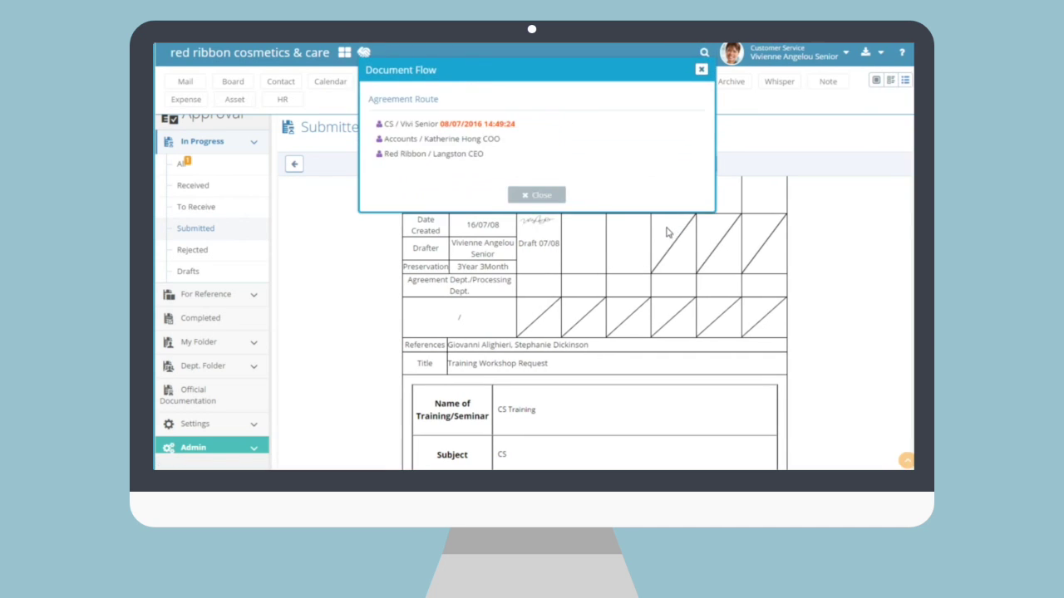
click(537, 195)
click(655, 164)
click(657, 242)
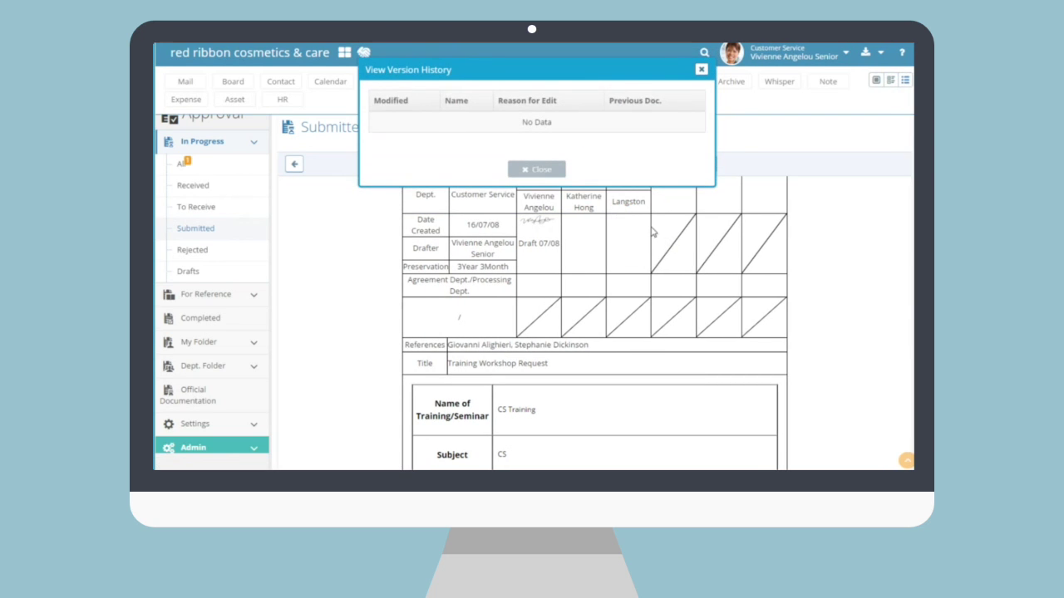
click(537, 169)
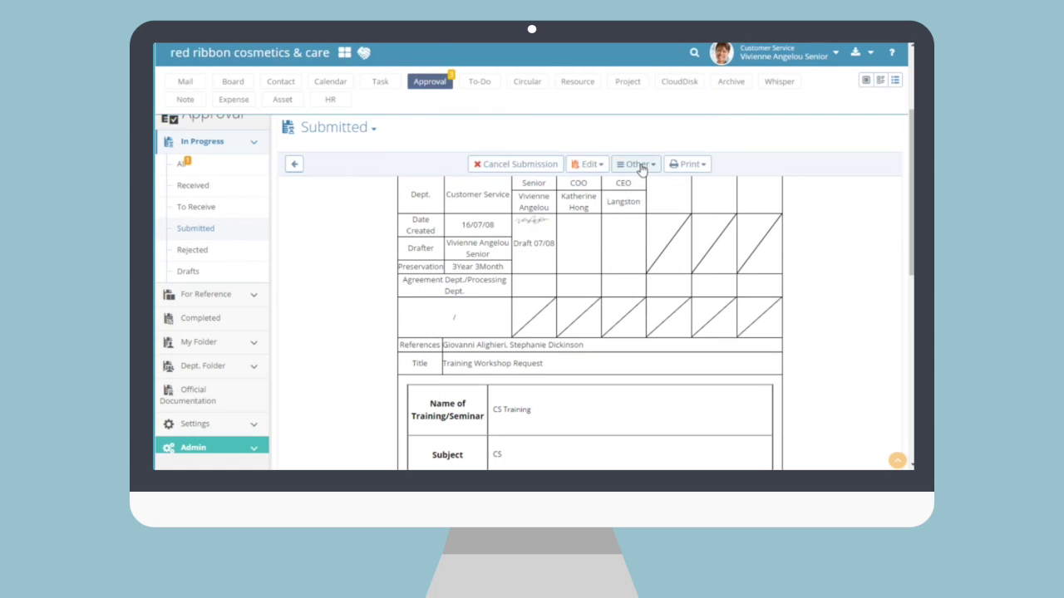
- Check the submitted request's view records and its available print options
click(641, 166)
click(661, 260)
click(537, 169)
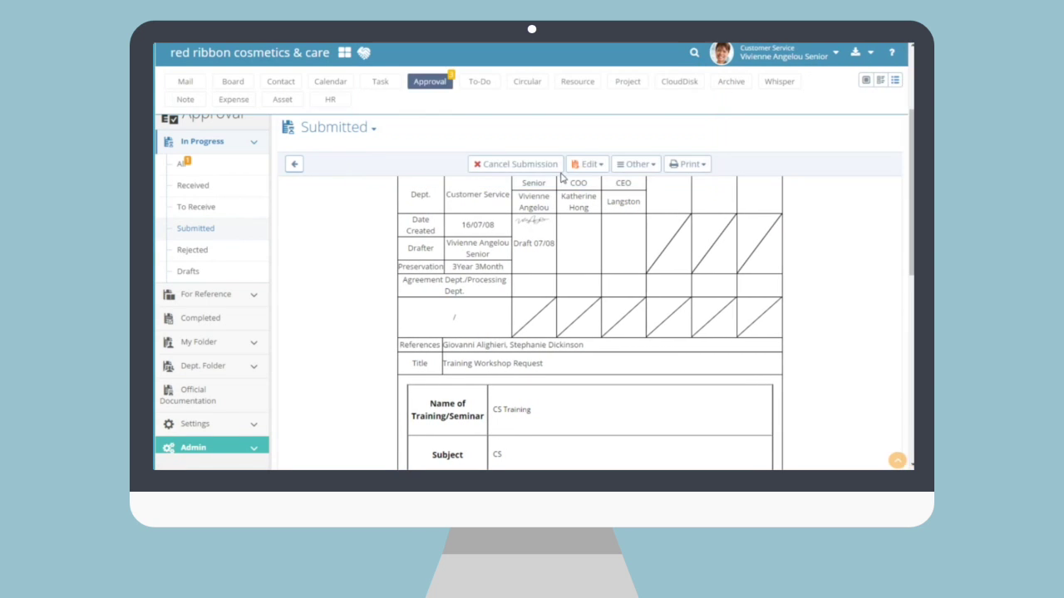
click(704, 165)
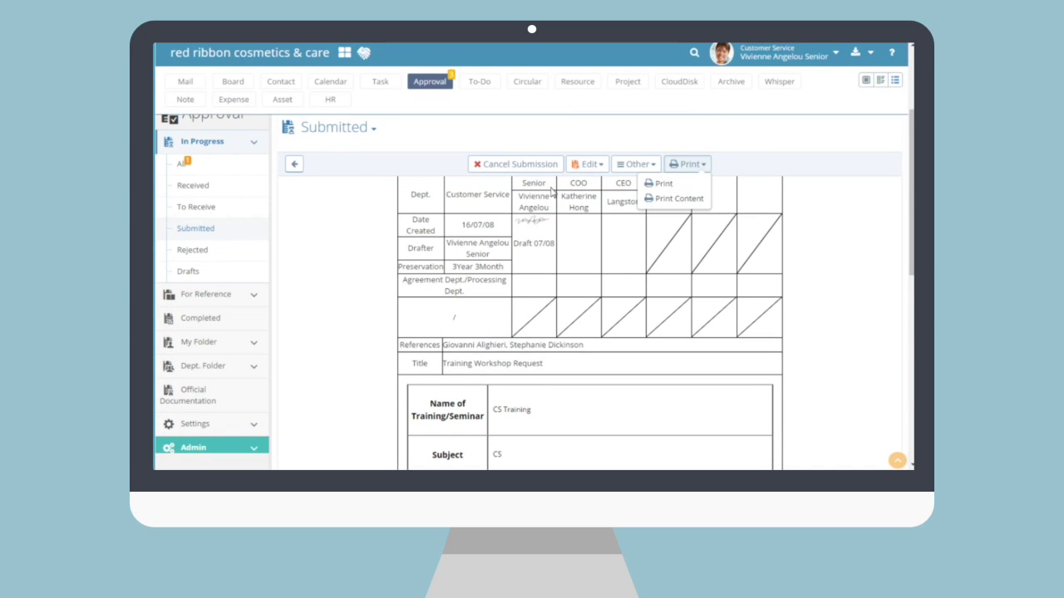
click(659, 244)
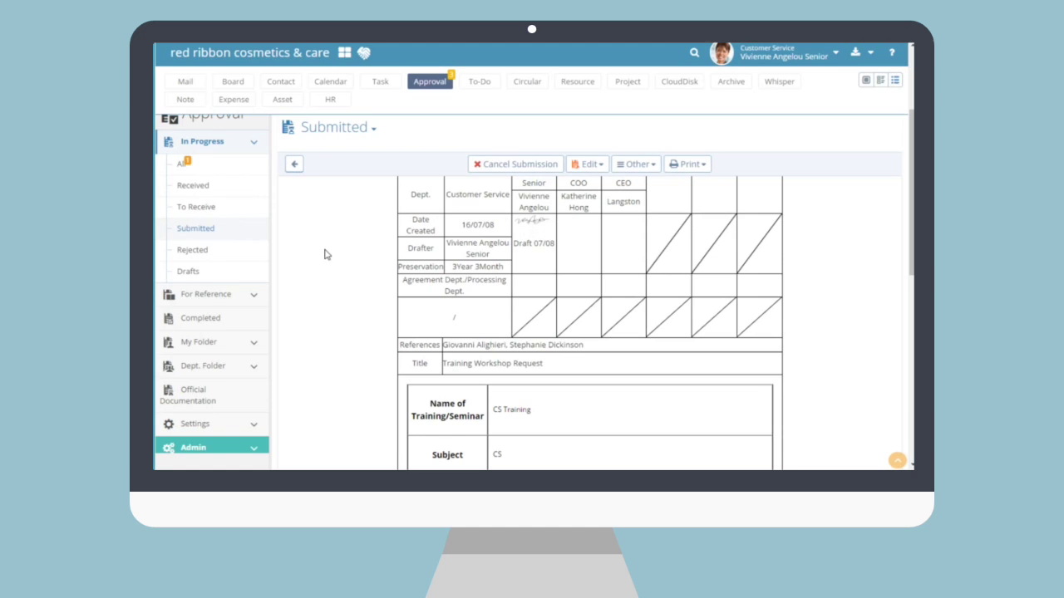
- Look through the in-progress Received and To Receive approval lists, ending on the Received list
click(193, 186)
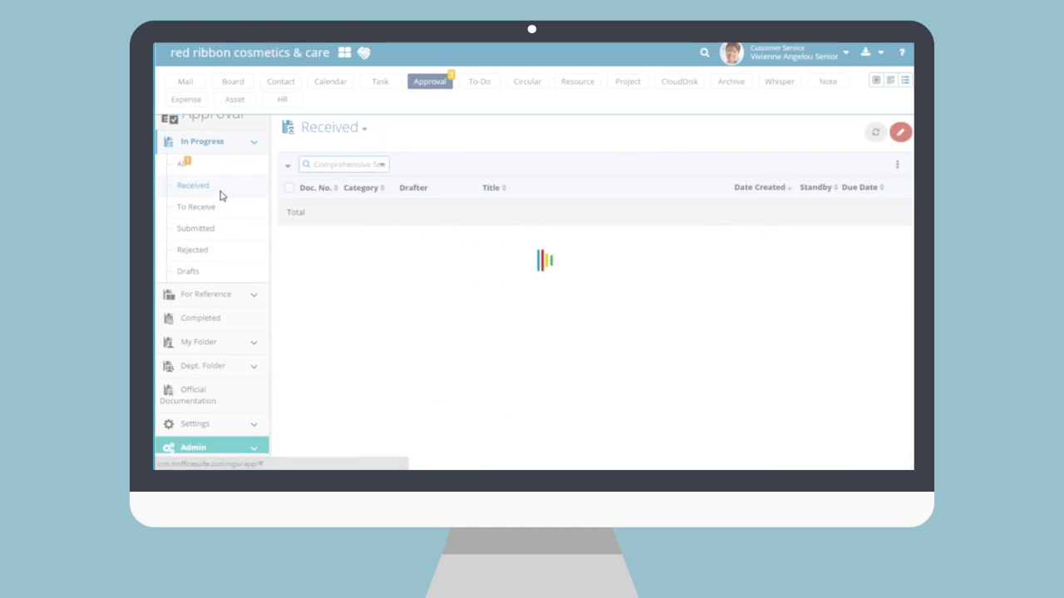
click(221, 216)
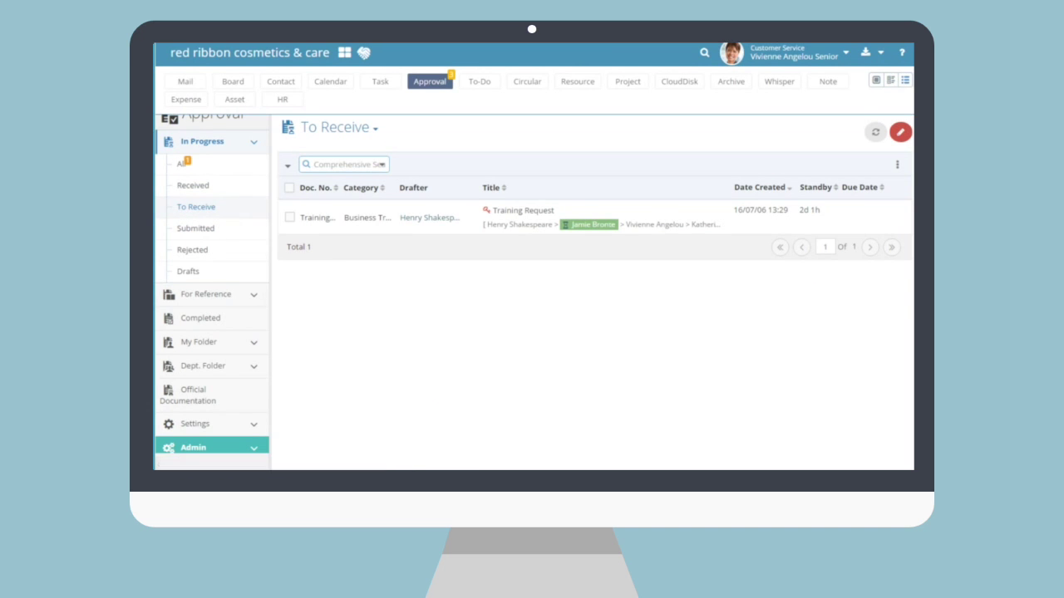
click(237, 186)
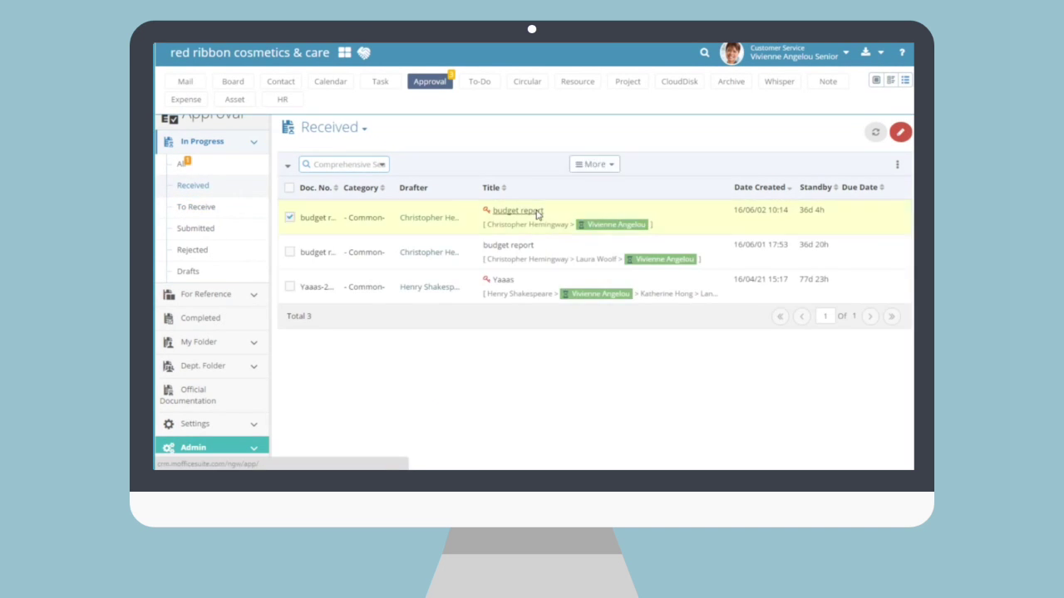
- Open the newest received budget report, examine its approval status options and comments field, and return to the list without applying a decision
click(526, 211)
click(535, 166)
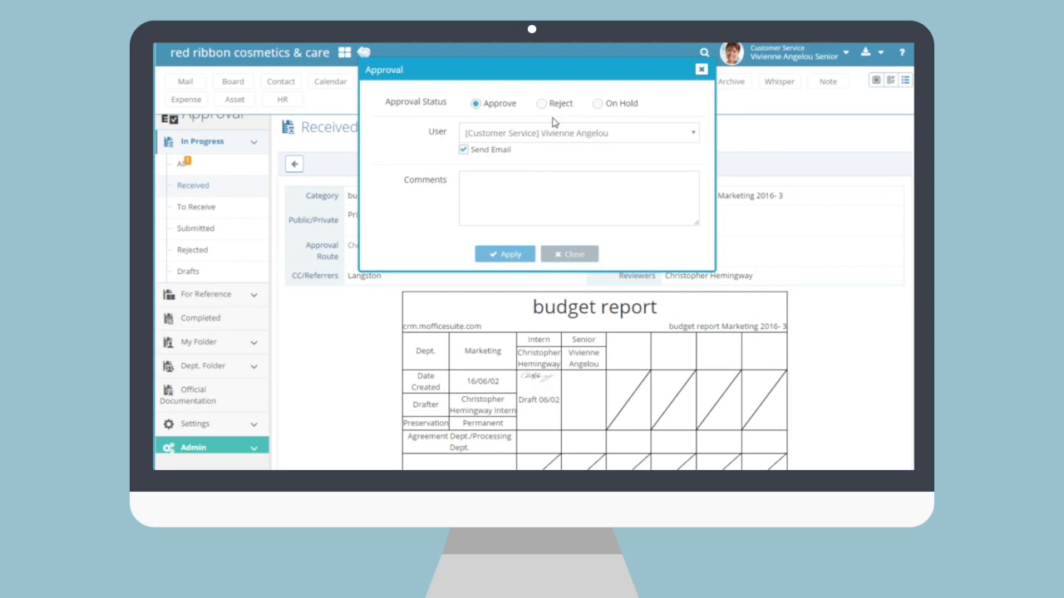
click(665, 182)
click(575, 254)
click(295, 164)
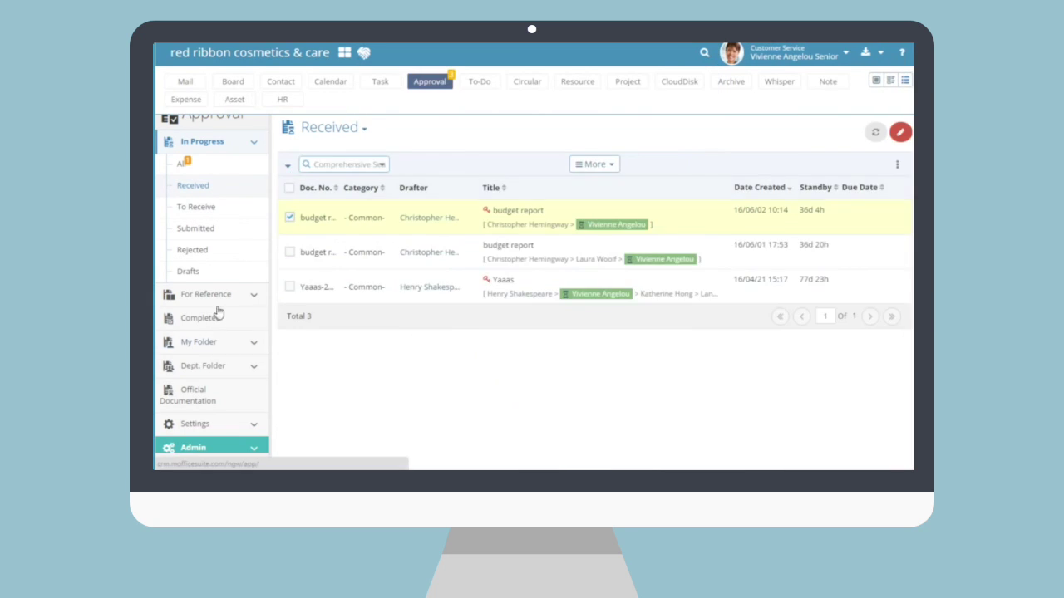
- Look through the reference approvals under CC/Referrers, For My Review and For Others' Review
click(252, 297)
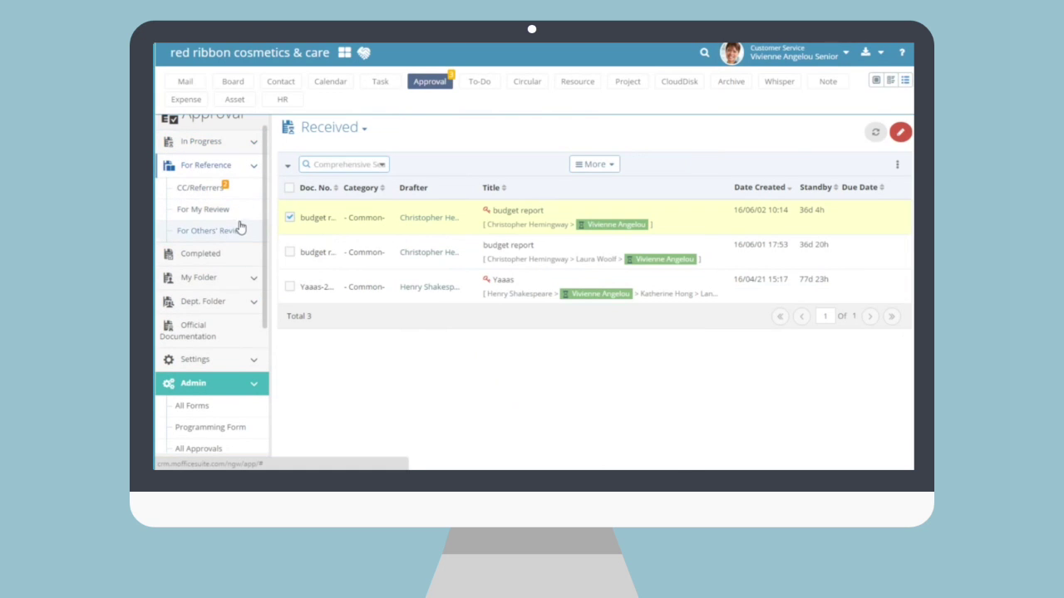
click(242, 194)
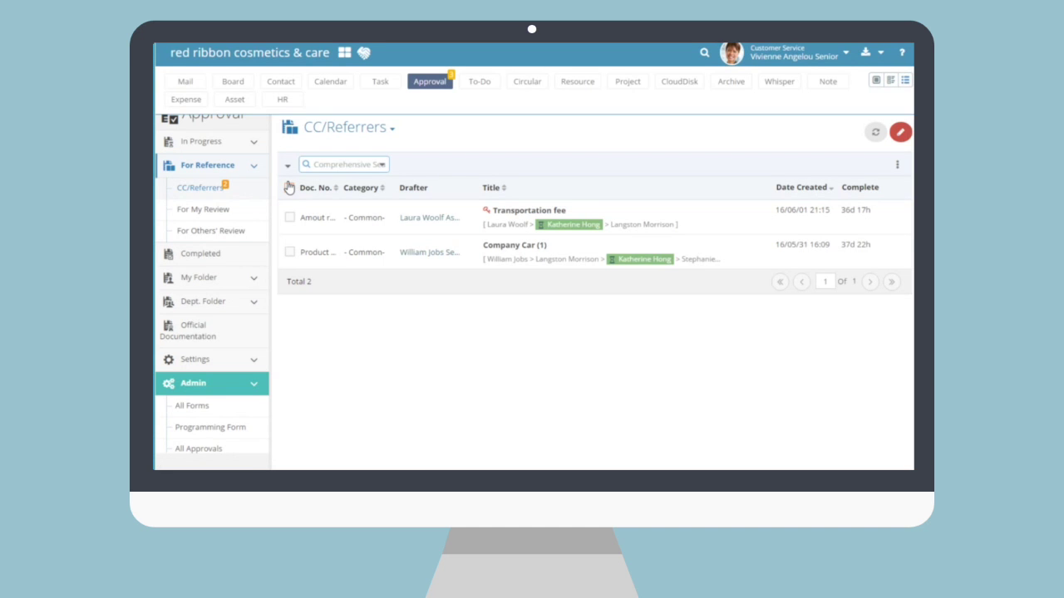
click(239, 213)
click(240, 234)
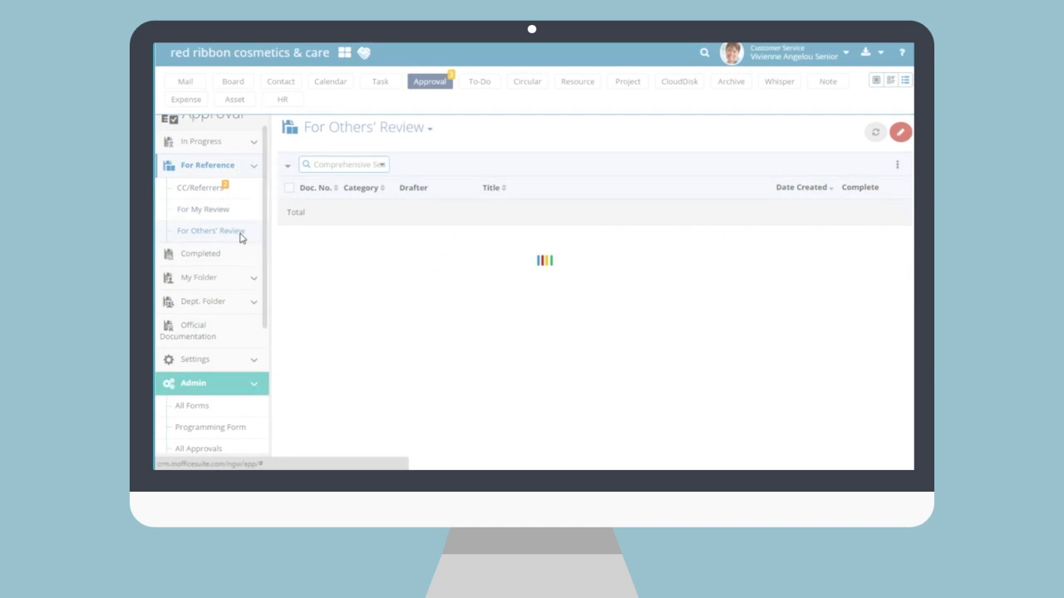
- Open Official Document Form 01 (*) from the completed approvals and check its additional document actions
click(239, 254)
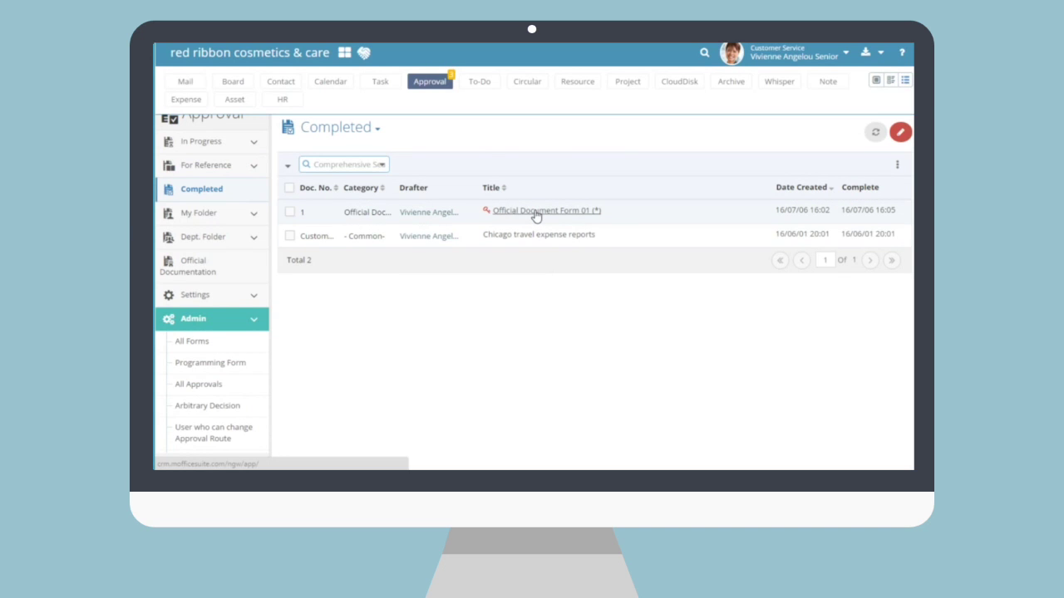
click(536, 214)
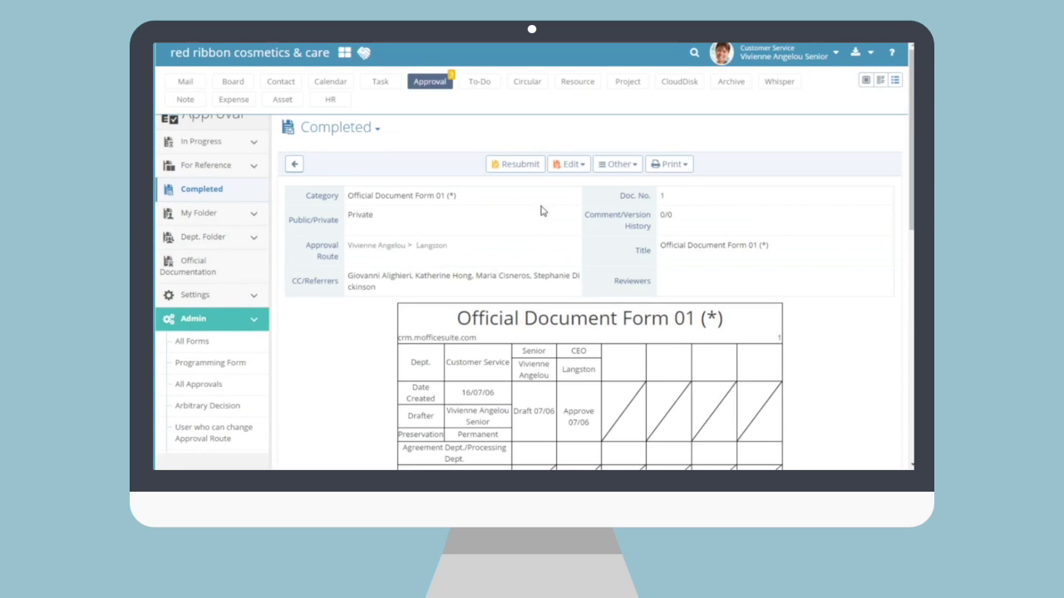
click(615, 165)
click(642, 201)
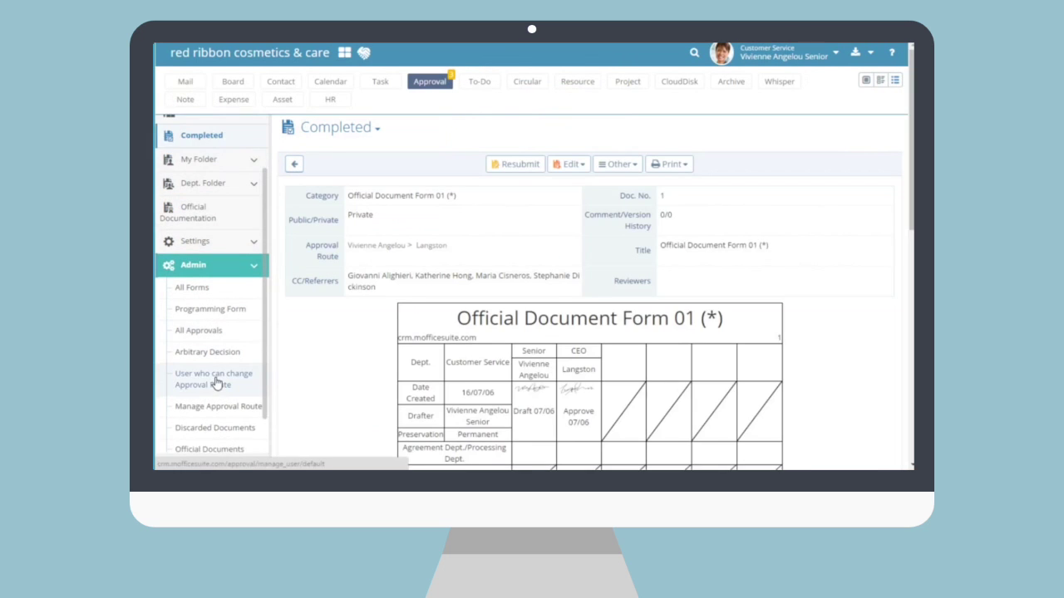
- Open the administrator's list of Official Documents
scroll(216, 382, down, 1)
click(219, 420)
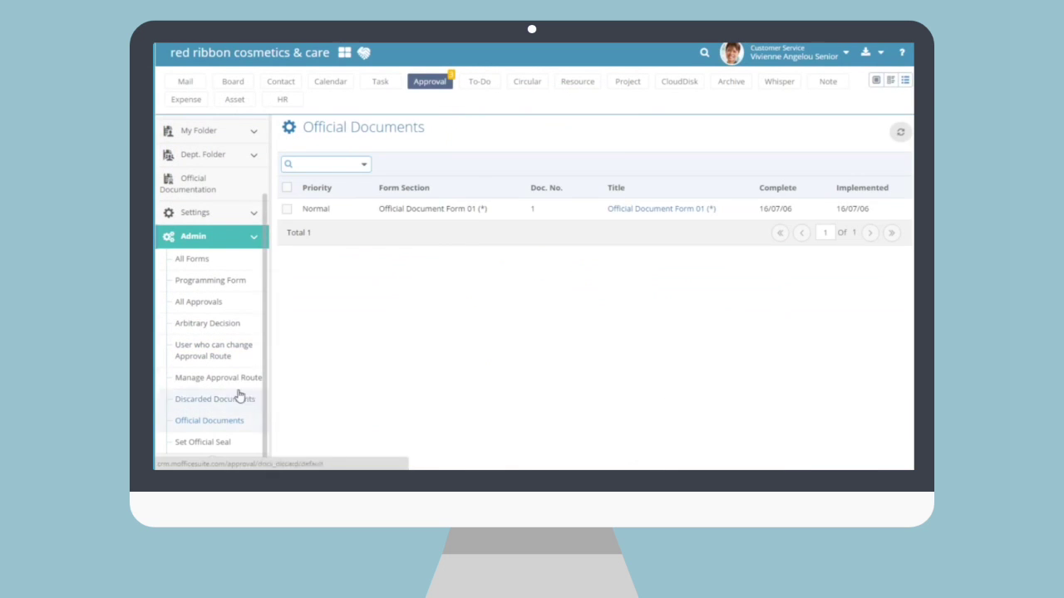